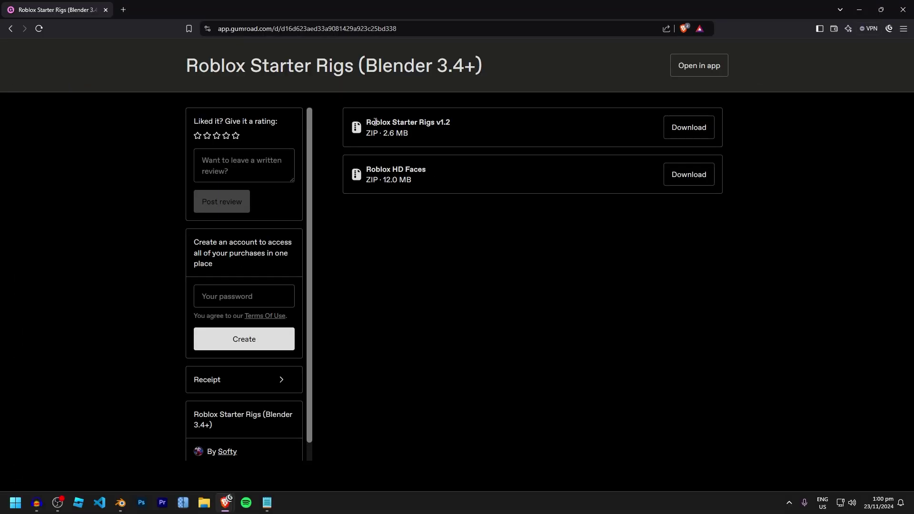
{"action": "double_click", "coordinate": [412, 168]}
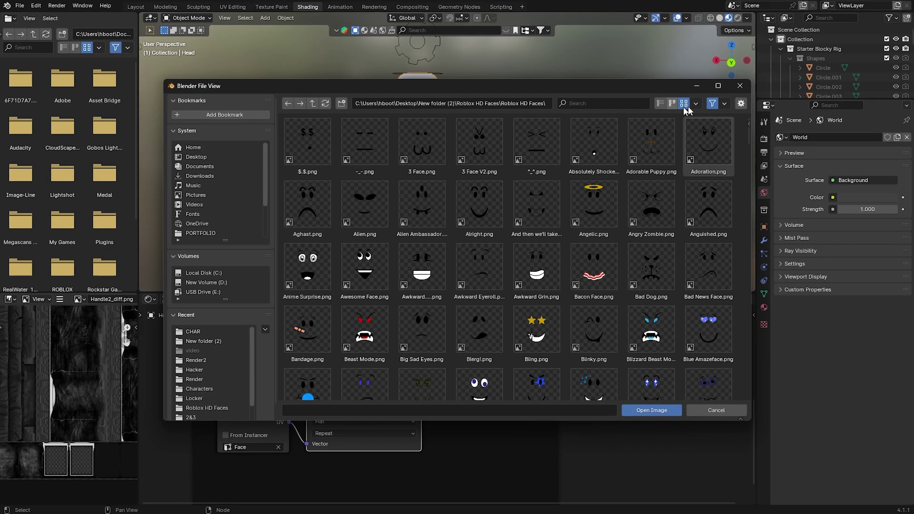
{"action": "scroll", "coordinate": [687, 111], "scroll_direction": "down", "scroll_amount": 10}
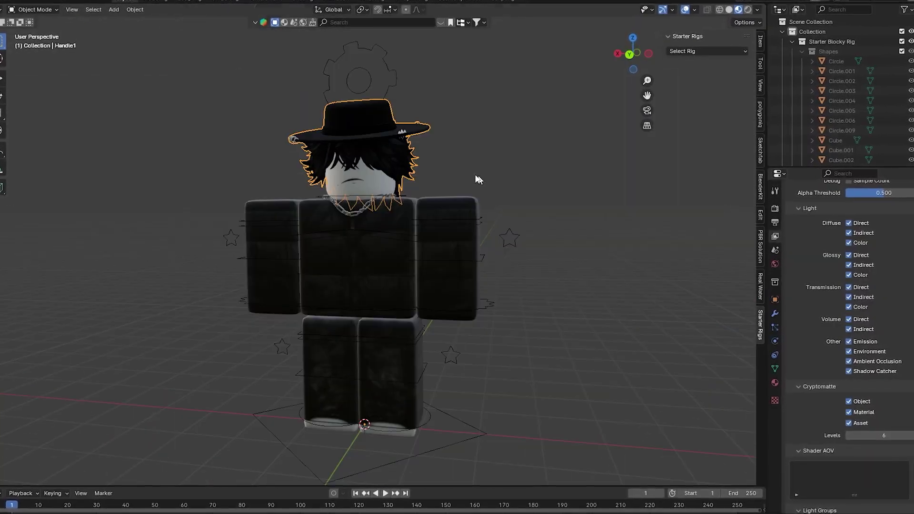
{"action": "key", "text": "a"}
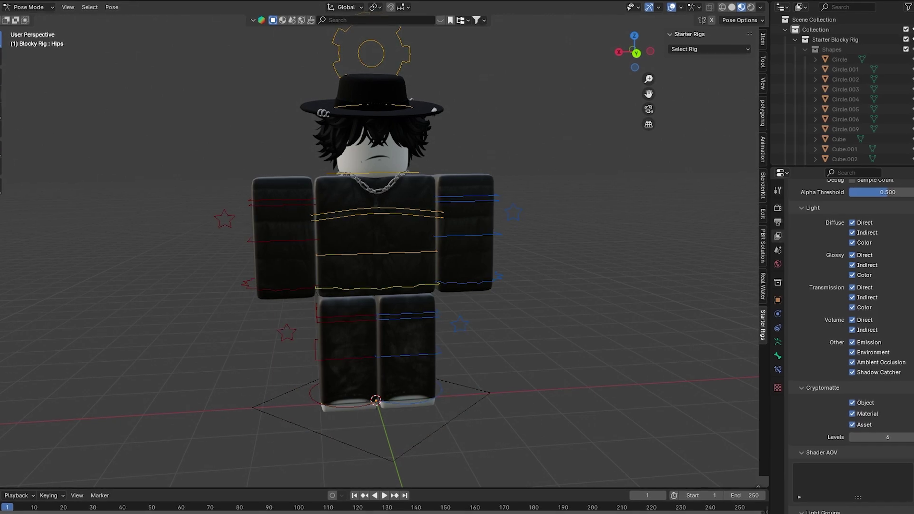
{"action": "left_click", "coordinate": [417, 127]}
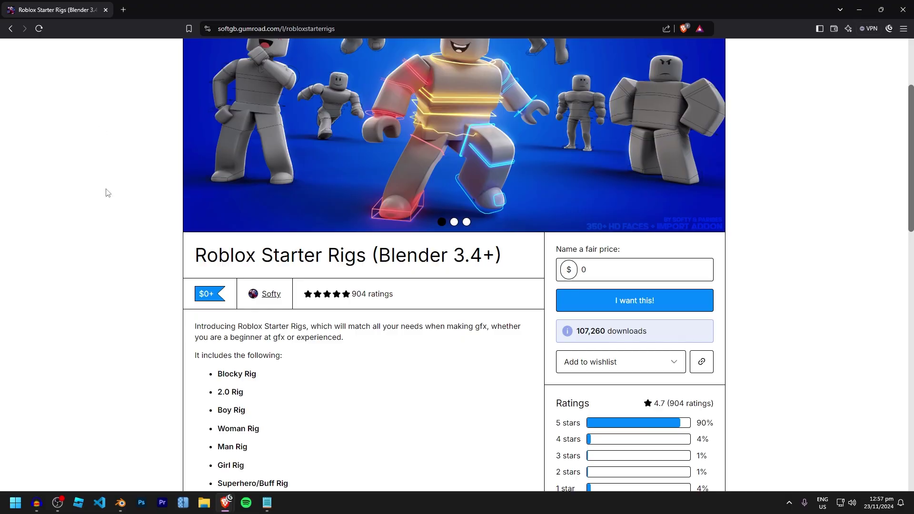
Look over the Roblox Starter Rigs product page, including its contents list and download count
{"action": "scroll", "coordinate": [391, 226], "scroll_direction": "down", "scroll_amount": 1}
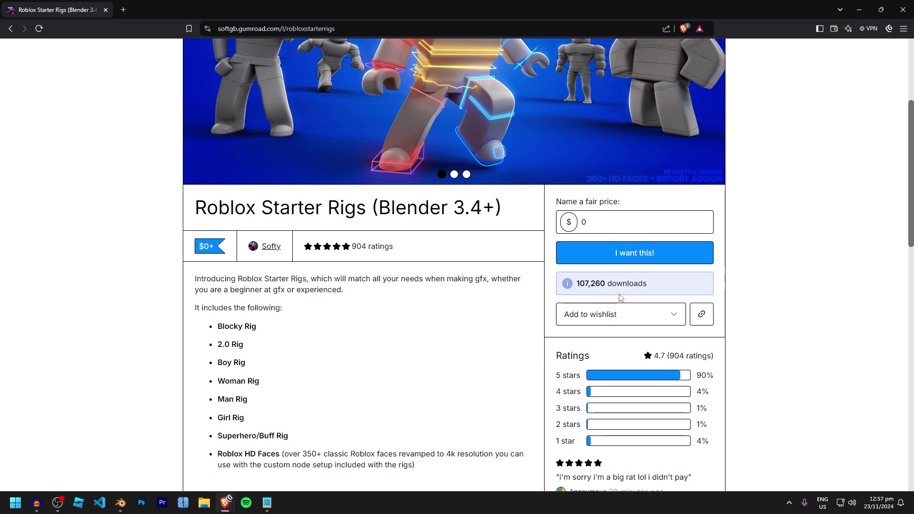
{"action": "left_click_drag", "start_coordinate": [649, 285], "coordinate": [575, 284]}
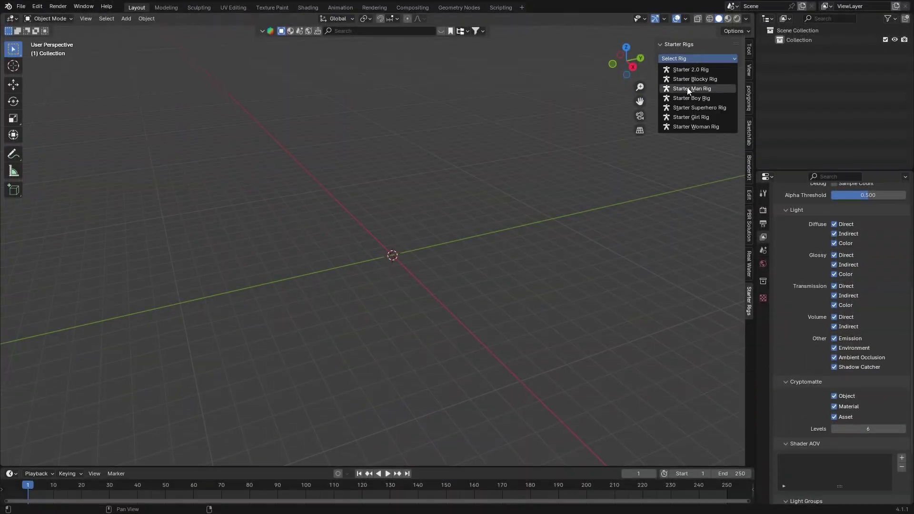
Add a Starter Blocky Rig to the scene, shift it along the global X axis and add a second one
{"action": "left_click", "coordinate": [695, 82]}
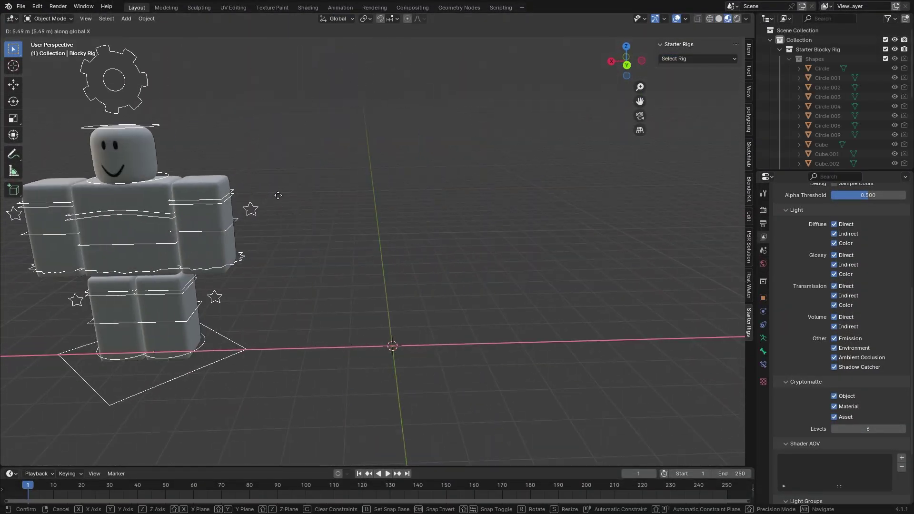
{"action": "left_click", "coordinate": [697, 59]}
{"action": "left_click", "coordinate": [686, 82]}
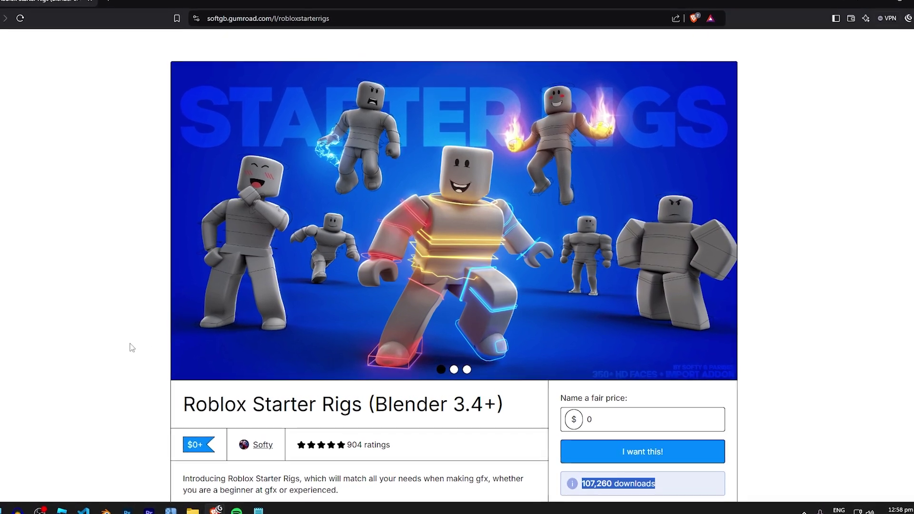
Get the Roblox Starter Rigs (Blender 3.4+) pack at a price of $0 and complete the checkout
{"action": "scroll", "coordinate": [129, 347], "scroll_direction": "down", "scroll_amount": 2}
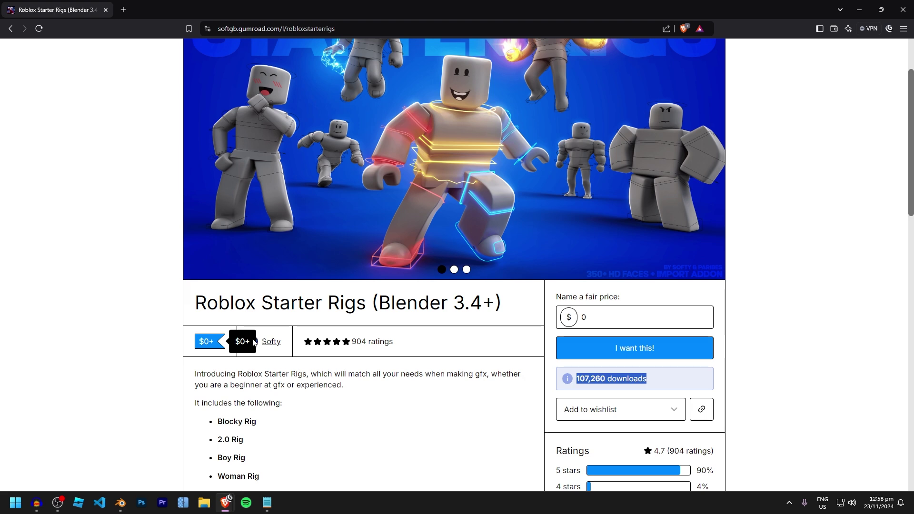
{"action": "scroll", "coordinate": [336, 163], "scroll_direction": "up", "scroll_amount": 2}
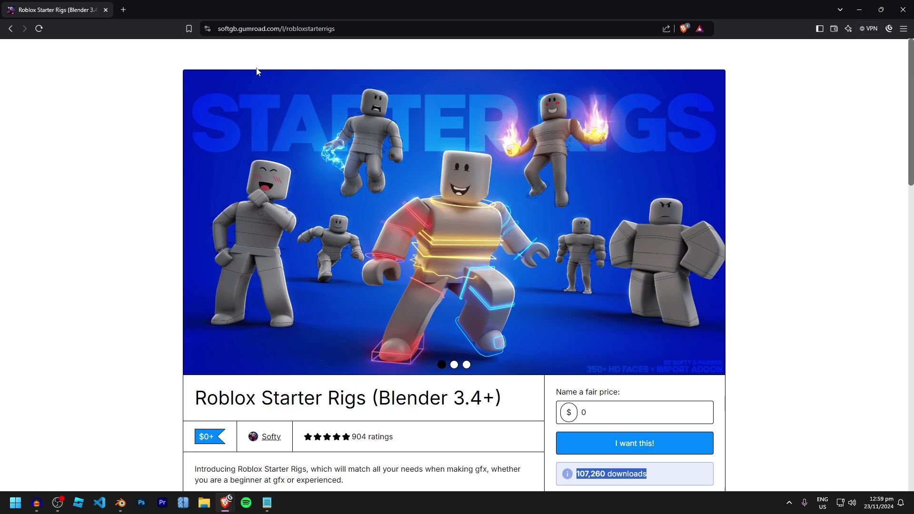
{"action": "scroll", "coordinate": [317, 156], "scroll_direction": "down", "scroll_amount": 3}
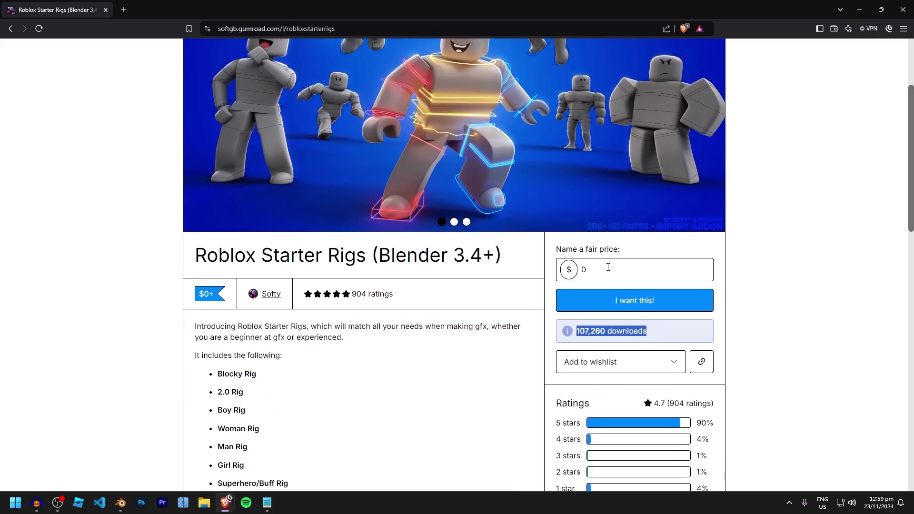
{"action": "left_click", "coordinate": [608, 266]}
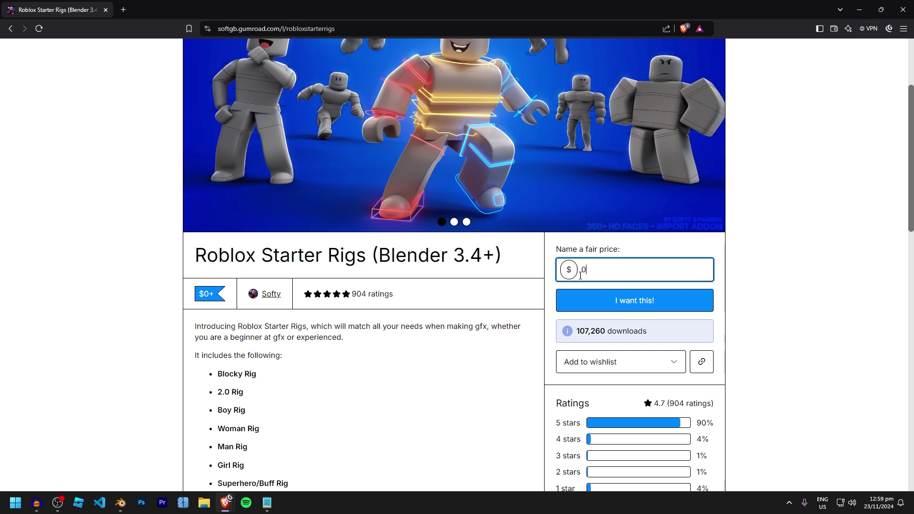
{"action": "left_click", "coordinate": [652, 302]}
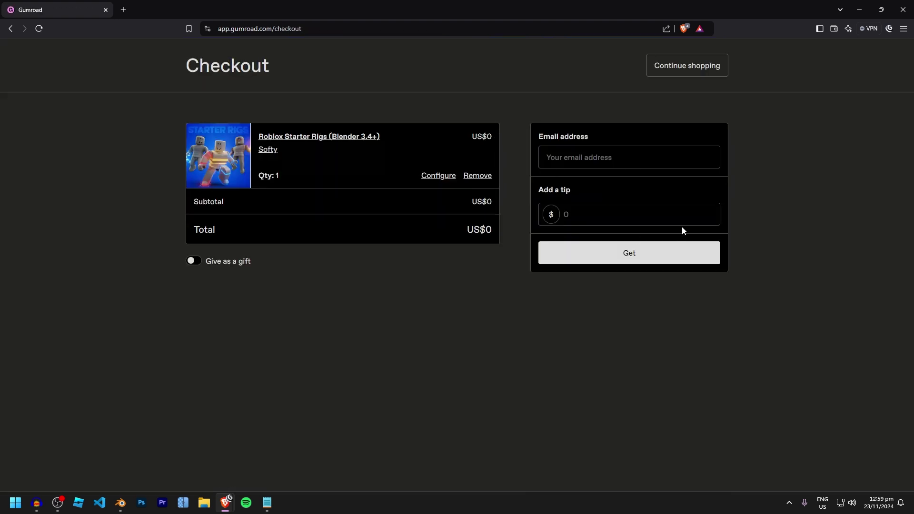
{"action": "left_click", "coordinate": [556, 213]}
{"action": "left_click", "coordinate": [619, 257]}
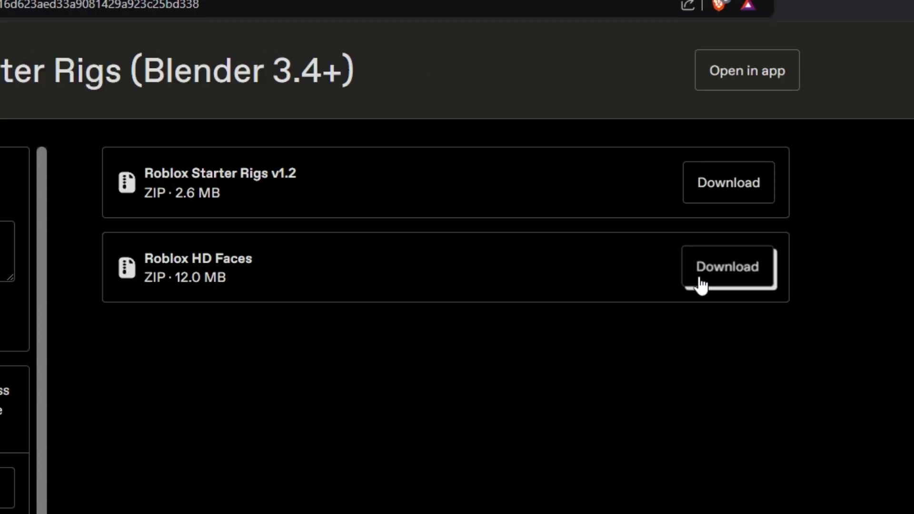
Examine the names and sizes of the Roblox HD Faces and Roblox Starter Rigs v1.2 archives offered for download
{"action": "left_click_drag", "start_coordinate": [427, 170], "coordinate": [364, 165]}
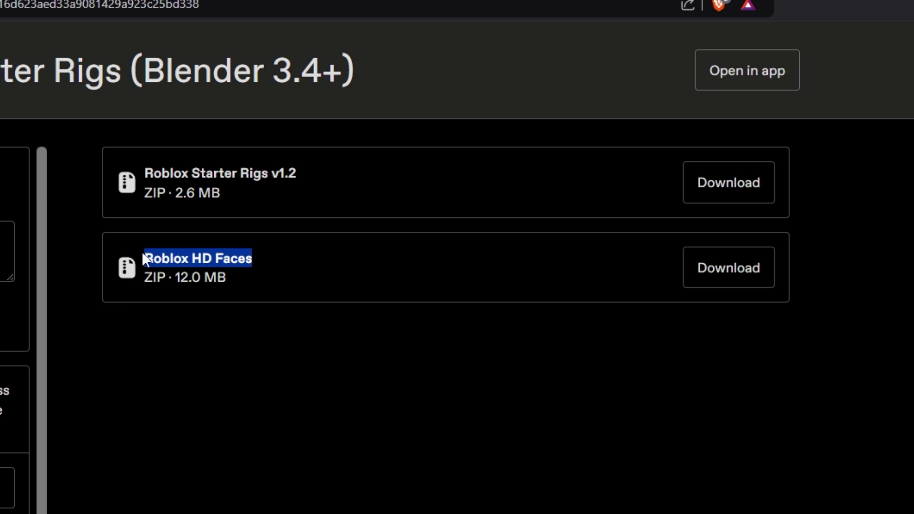
{"action": "left_click", "coordinate": [142, 251]}
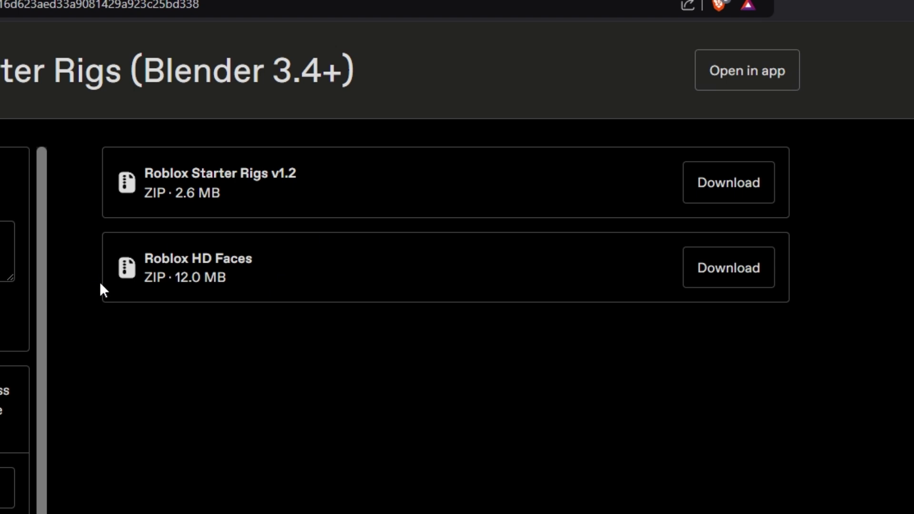
{"action": "left_click_drag", "start_coordinate": [142, 280], "coordinate": [217, 273]}
{"action": "left_click", "coordinate": [256, 271]}
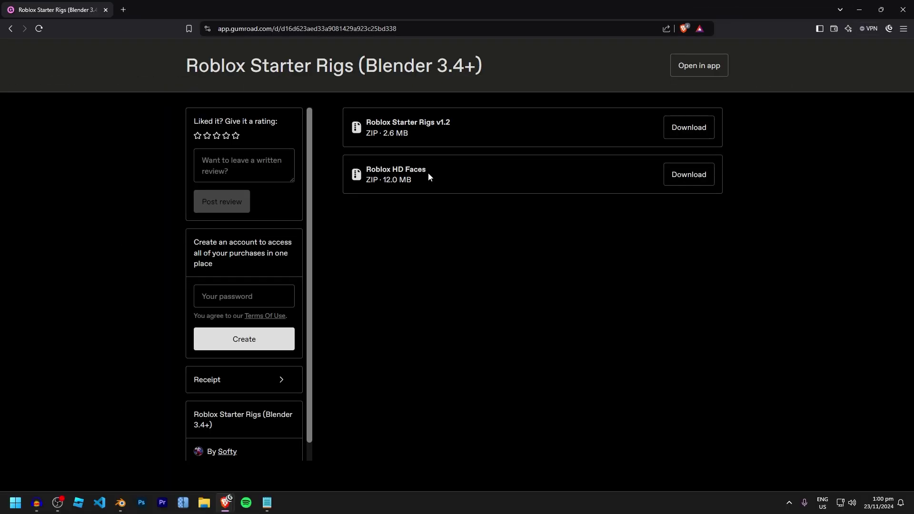
{"action": "left_click_drag", "start_coordinate": [376, 121], "coordinate": [435, 122]}
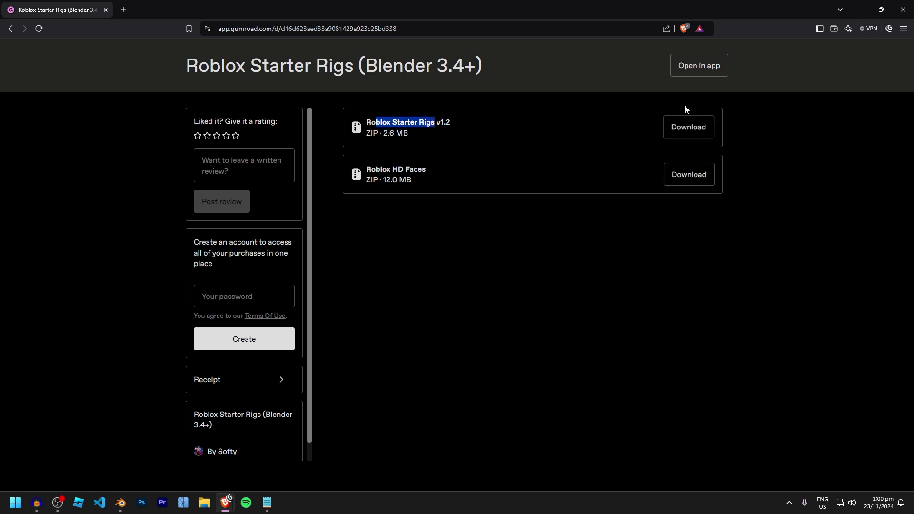
{"action": "mouse_move", "coordinate": [421, 166]}
{"action": "left_mouse_down"}
{"action": "mouse_move", "coordinate": [451, 173]}
{"action": "mouse_move", "coordinate": [364, 170]}
{"action": "mouse_move", "coordinate": [404, 166]}
{"action": "left_mouse_up"}
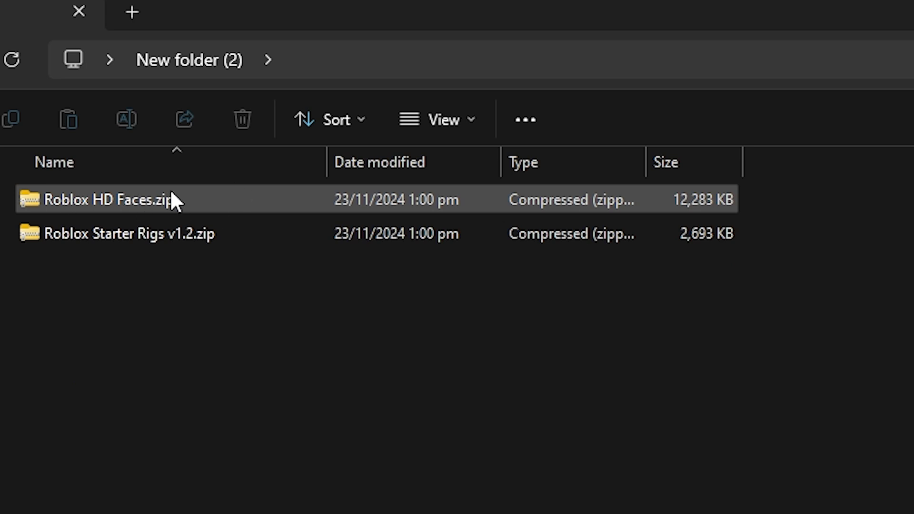
Extract Roblox HD Faces.zip in New folder (2) and look through the extracted face images
{"action": "right_click", "coordinate": [143, 204]}
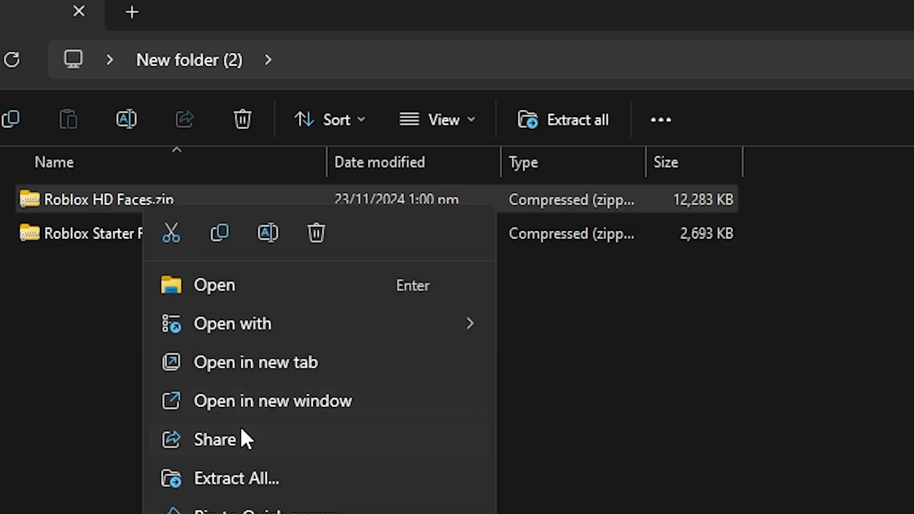
{"action": "left_click", "coordinate": [262, 478]}
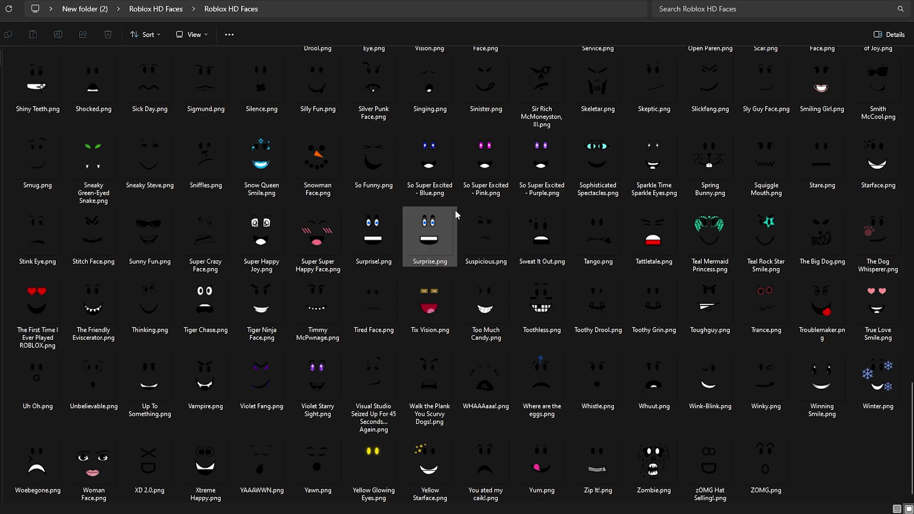
{"action": "scroll", "coordinate": [455, 213], "scroll_direction": "up", "scroll_amount": 15}
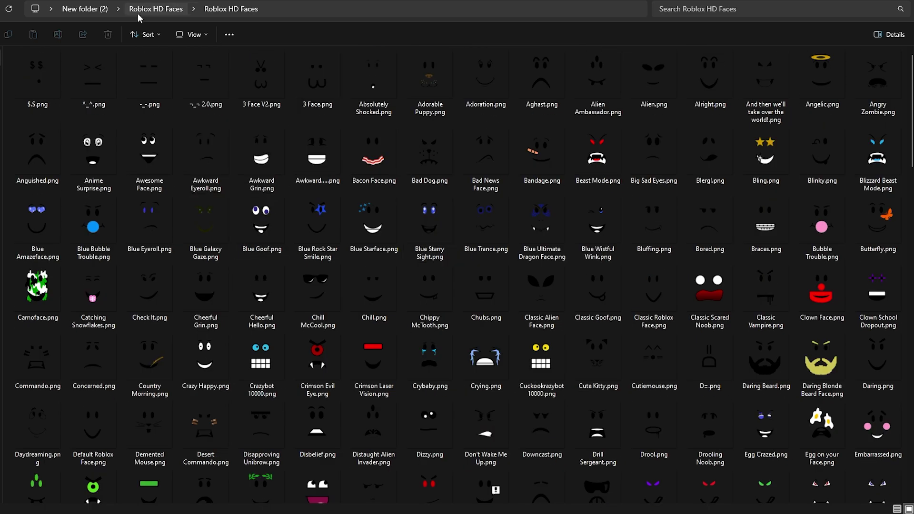
Return to New folder (2) and select the unextracted Roblox Starter Rigs v1.2.zip
{"action": "left_click", "coordinate": [156, 8]}
{"action": "left_click", "coordinate": [84, 9]}
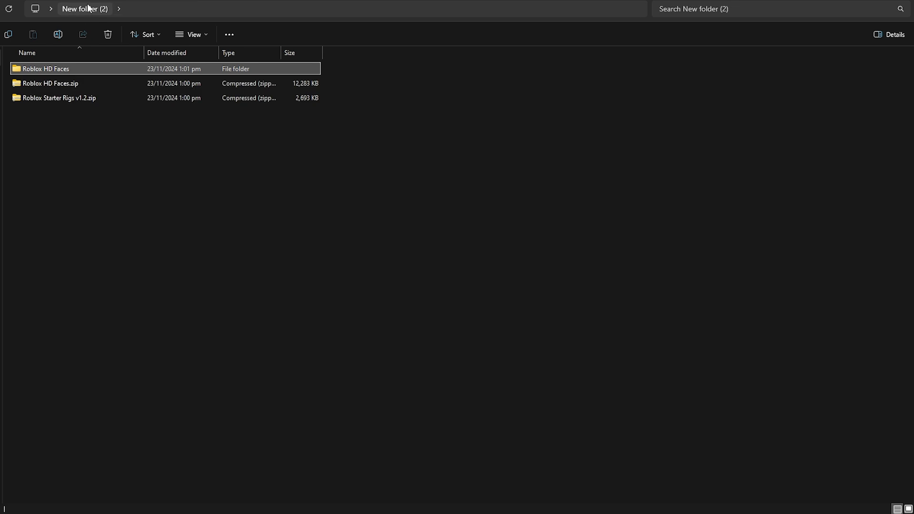
{"action": "left_click", "coordinate": [149, 98]}
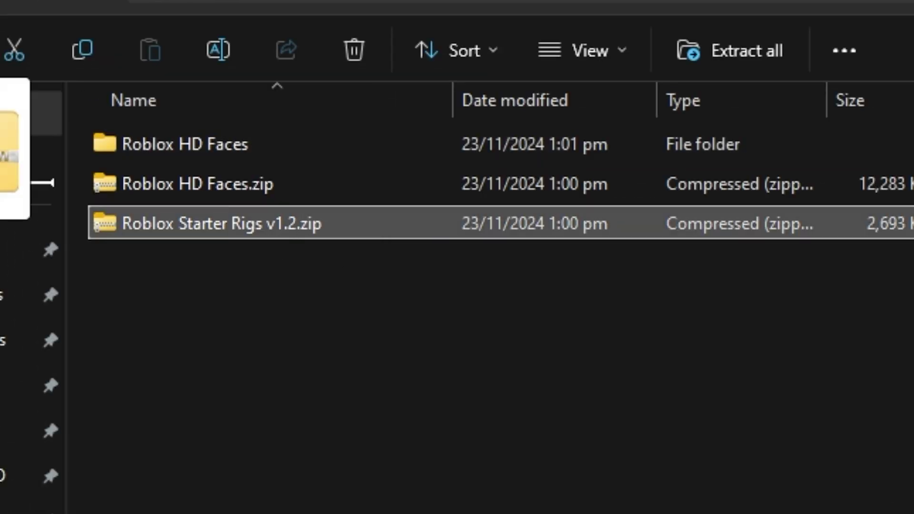
{"action": "left_click_drag", "start_coordinate": [0, 209], "coordinate": [155, 230]}
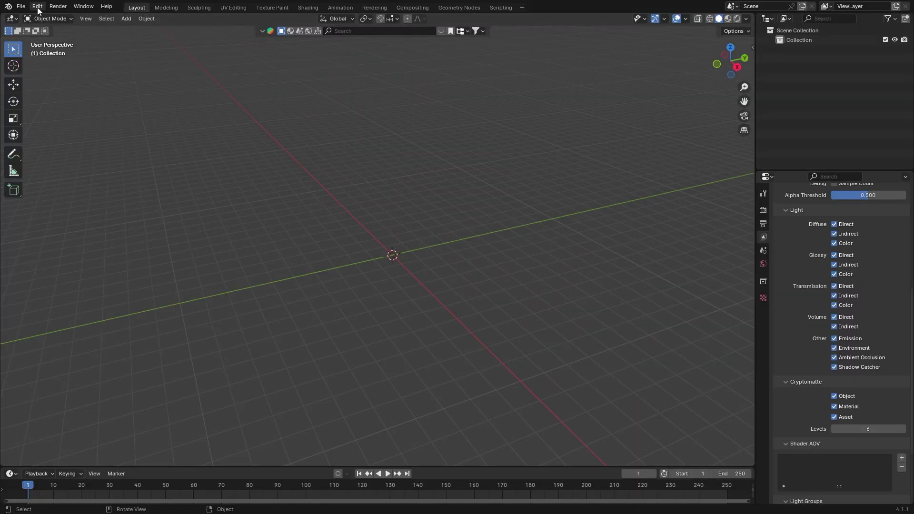
In Blender, install the add-on from Roblox Starter Rigs v1.2.zip and enable Object: Roblox Starter Rigs
{"action": "left_click", "coordinate": [38, 9]}
{"action": "left_click", "coordinate": [63, 127]}
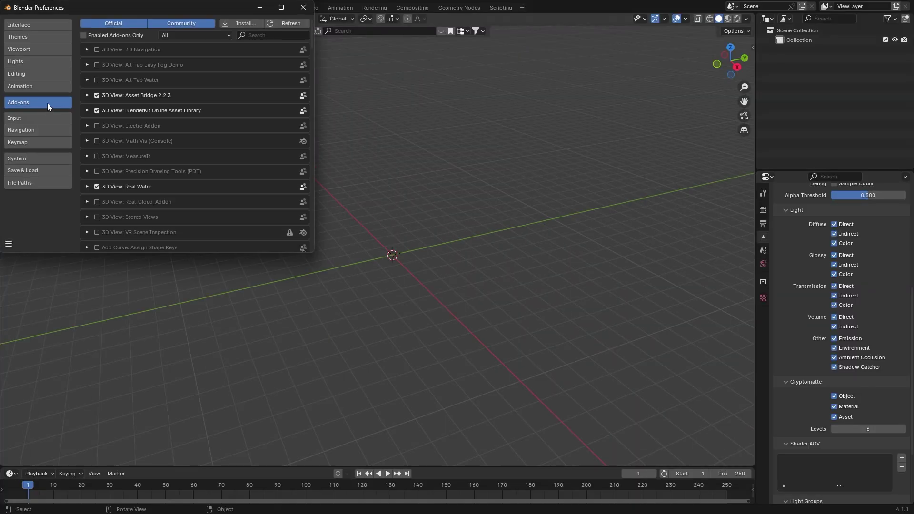
{"action": "left_click", "coordinate": [244, 21]}
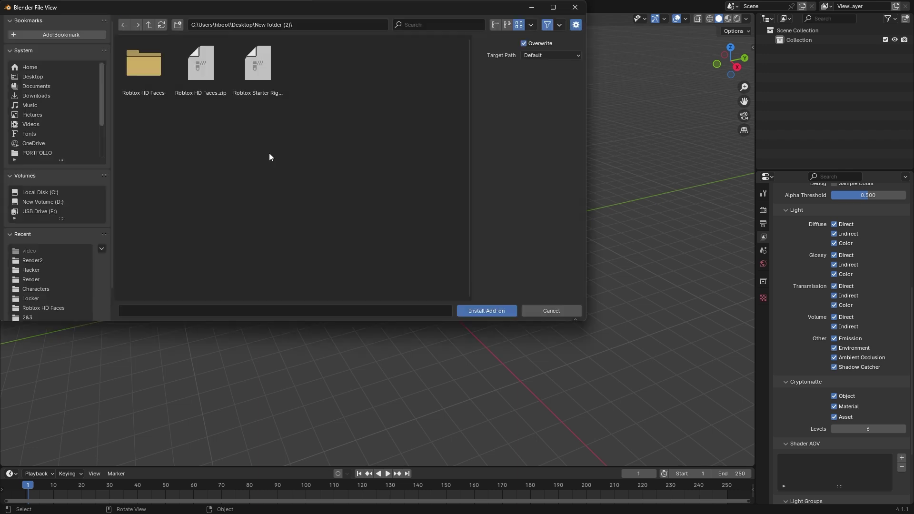
{"action": "left_click", "coordinate": [251, 87]}
{"action": "mouse_move", "coordinate": [251, 87]}
{"action": "left_mouse_down"}
{"action": "mouse_move", "coordinate": [304, 93]}
{"action": "mouse_move", "coordinate": [262, 76]}
{"action": "left_mouse_up"}
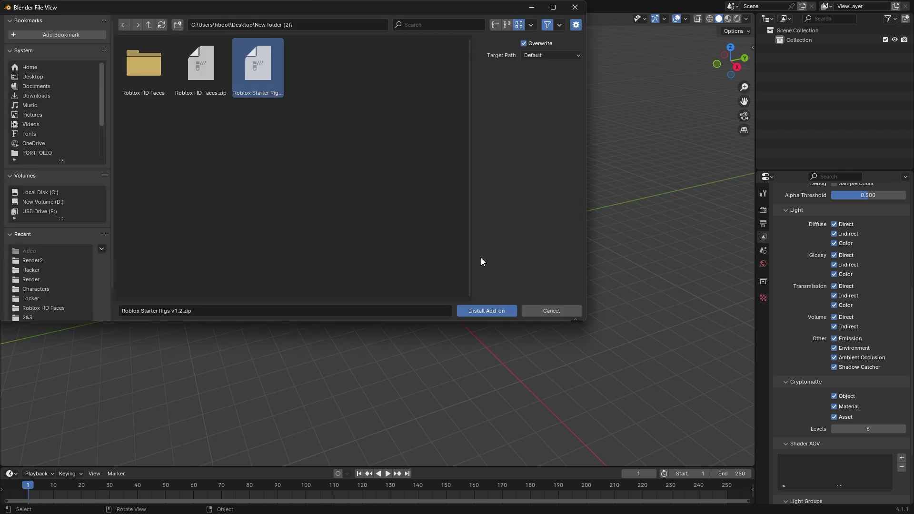
{"action": "left_click", "coordinate": [497, 313]}
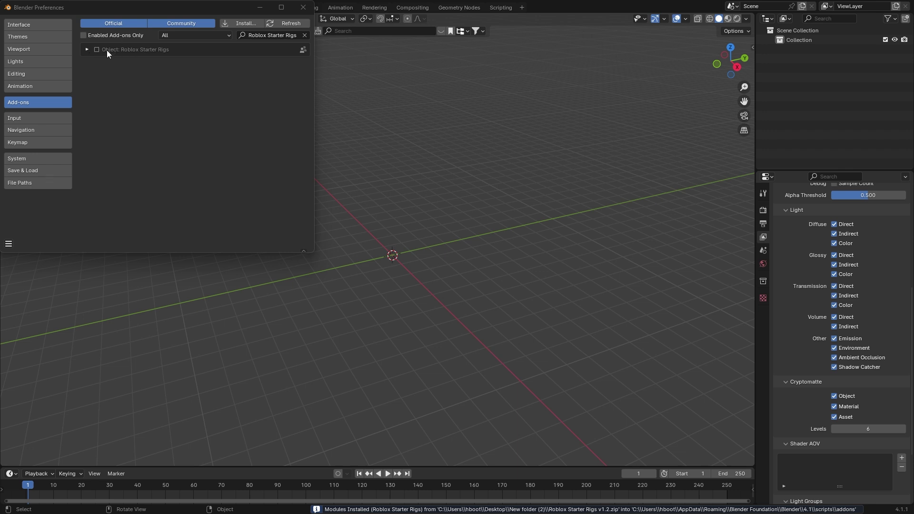
{"action": "left_click", "coordinate": [97, 49]}
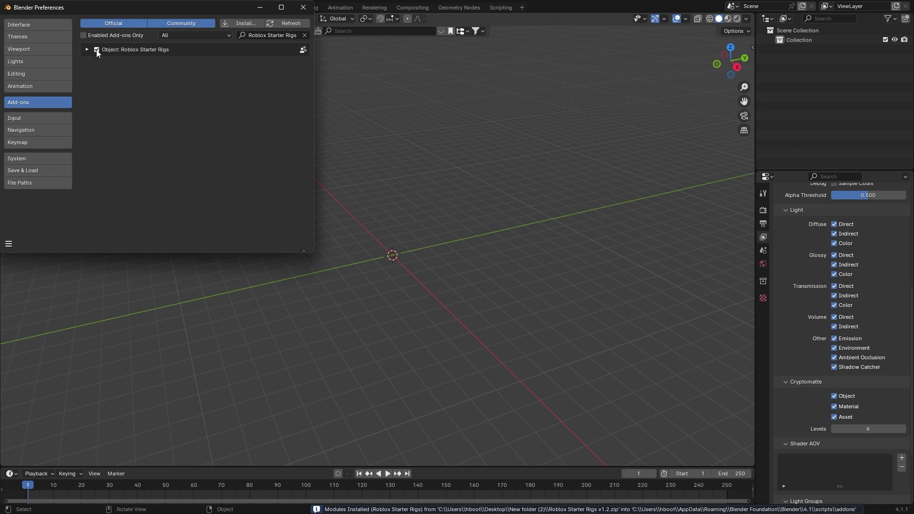
{"action": "left_click", "coordinate": [302, 8]}
Add the Starter Blocky Rig to the empty scene with the Starter Rigs add-on
{"action": "key", "text": "n"}
{"action": "key", "text": "n"}
{"action": "key", "text": "n"}
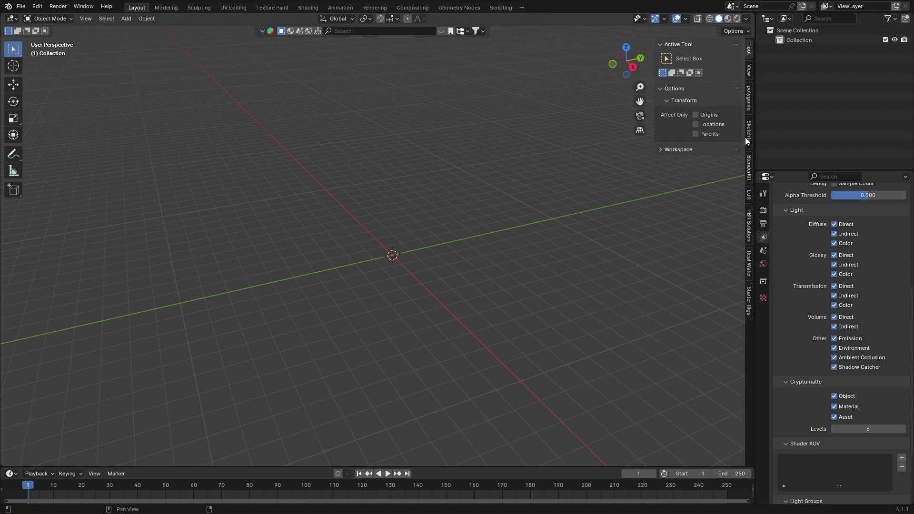
{"action": "left_click", "coordinate": [749, 301]}
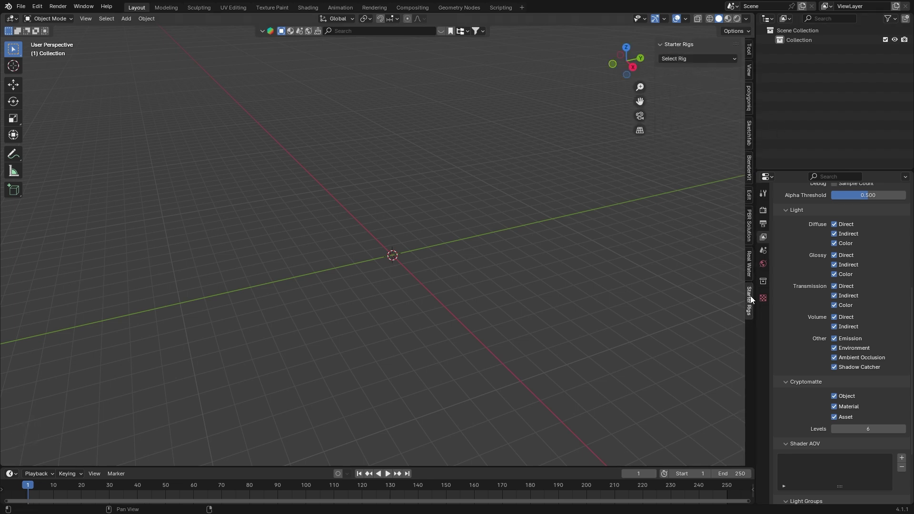
{"action": "middle_click_drag", "start_coordinate": [711, 155], "coordinate": [667, 163]}
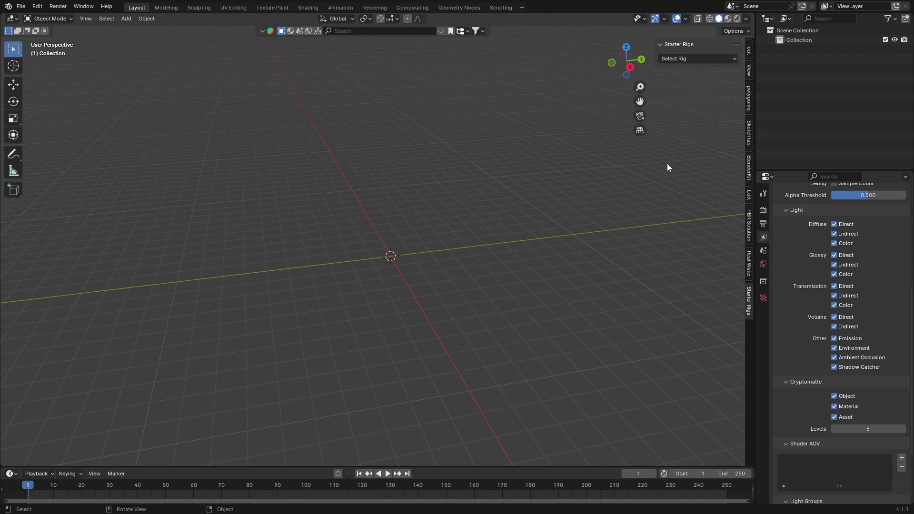
{"action": "left_click", "coordinate": [684, 58]}
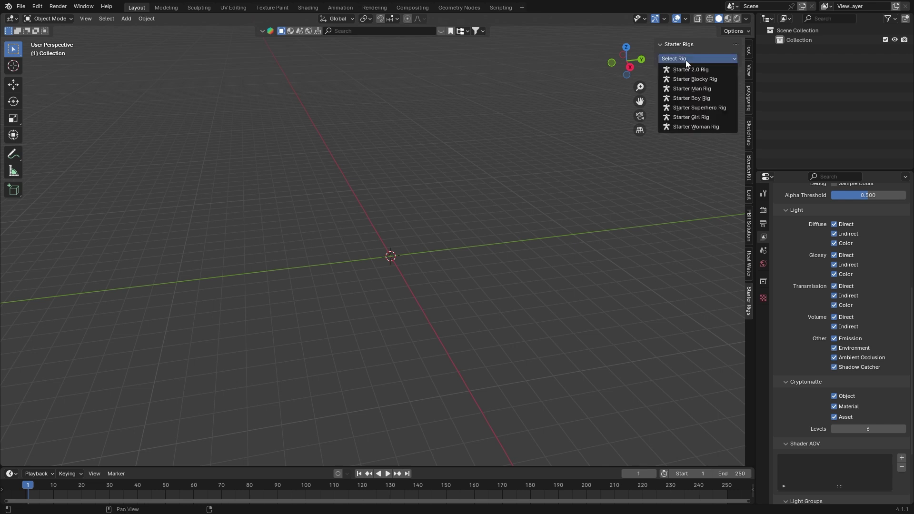
{"action": "left_click", "coordinate": [708, 81]}
{"action": "middle_click_drag", "start_coordinate": [523, 162], "coordinate": [481, 111]}
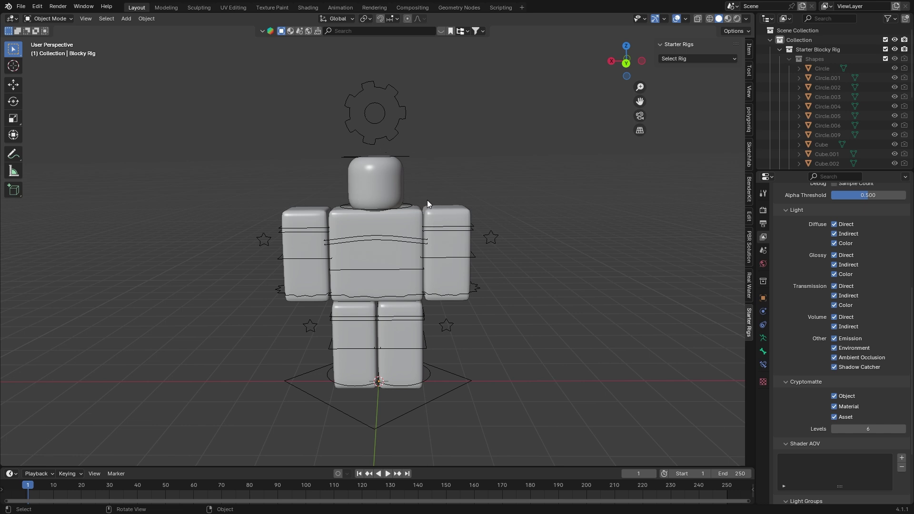
Show the rig in Material Preview and bring up the head's material nodes in the Shading workspace
{"action": "left_click", "coordinate": [728, 19]}
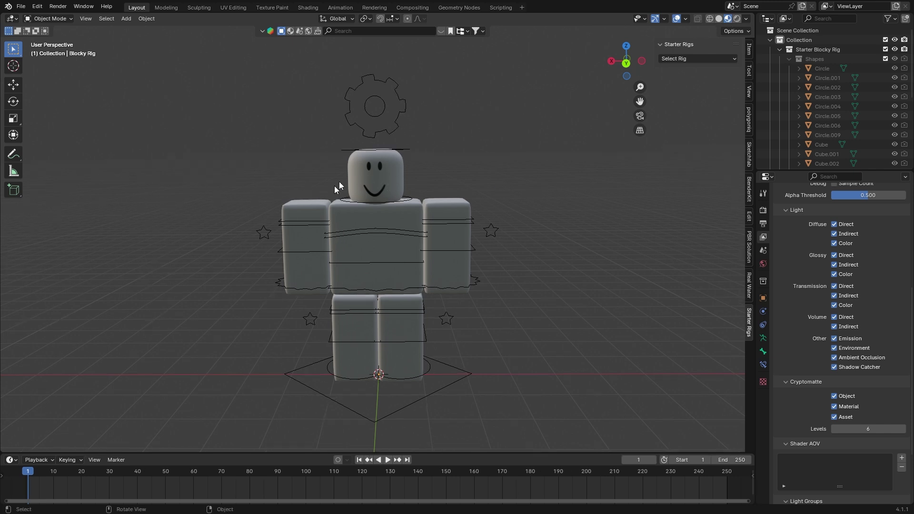
{"action": "left_click", "coordinate": [307, 8]}
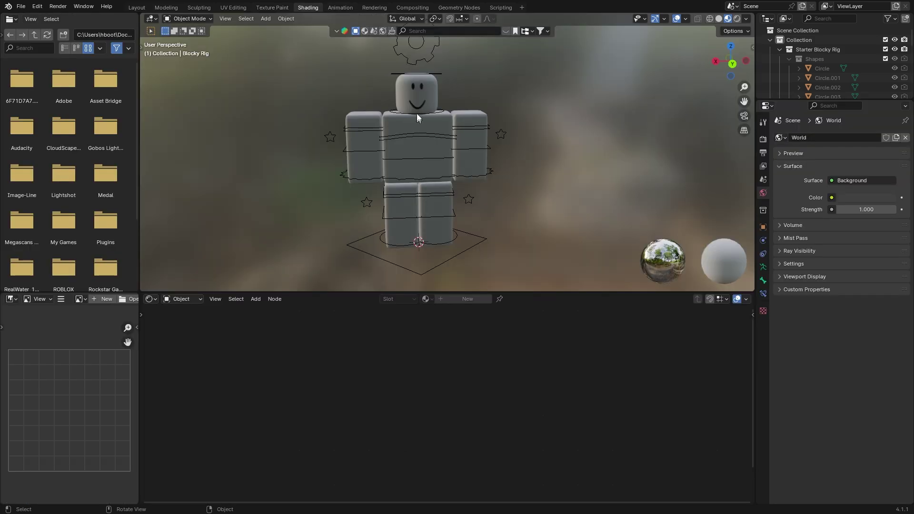
{"action": "left_click", "coordinate": [416, 95]}
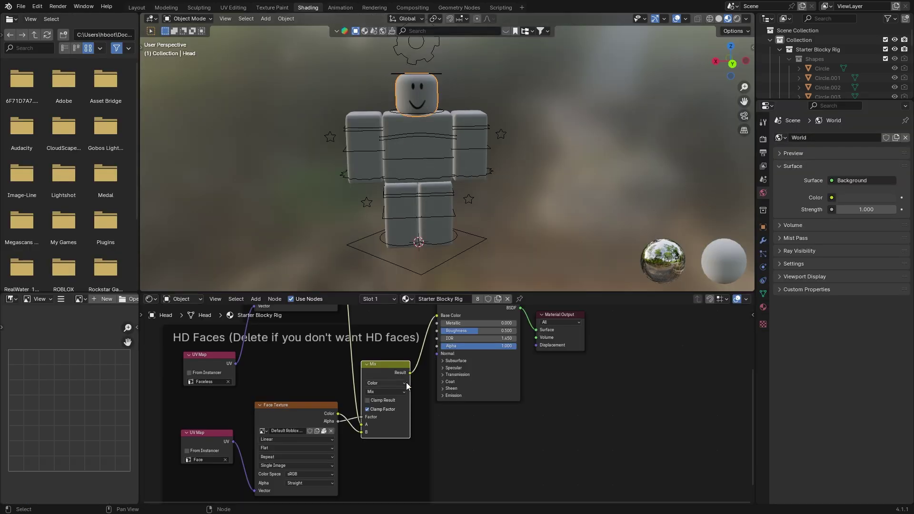
{"action": "scroll", "coordinate": [407, 383], "scroll_direction": "down", "scroll_amount": 15}
{"action": "middle_click_drag", "start_coordinate": [418, 377], "coordinate": [403, 392]}
{"action": "left_click", "coordinate": [150, 298]}
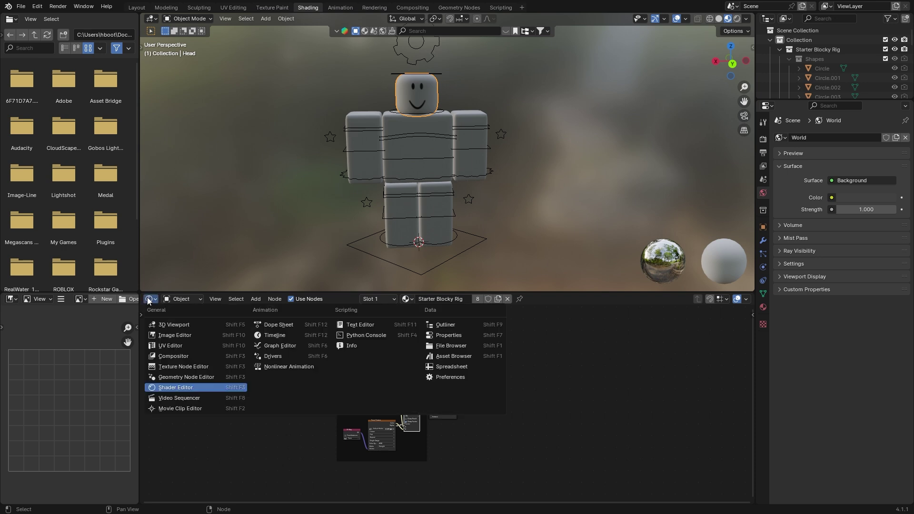
{"action": "left_click", "coordinate": [149, 299]}
{"action": "scroll", "coordinate": [428, 402], "scroll_direction": "up", "scroll_amount": 2}
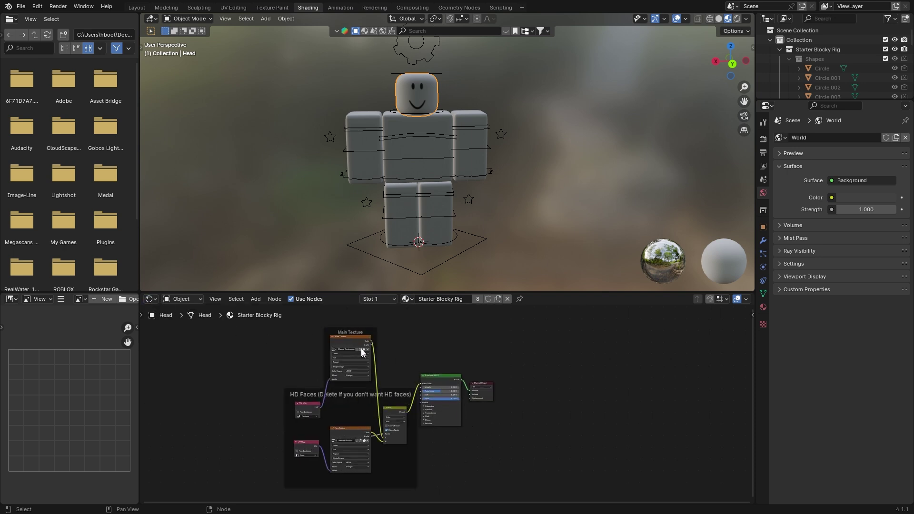
Replace the Main Texture node's image with Handle2_diff.png from the CHAR folder and check it on the character
{"action": "left_click", "coordinate": [338, 427]}
{"action": "scroll", "coordinate": [284, 416], "scroll_direction": "up", "scroll_amount": 2}
{"action": "left_click_drag", "start_coordinate": [296, 416], "coordinate": [294, 418]}
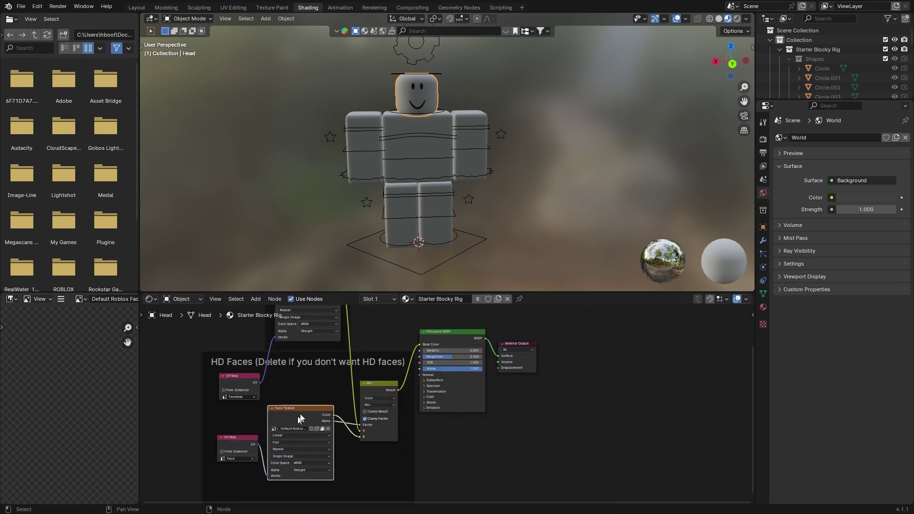
{"action": "scroll", "coordinate": [319, 362], "scroll_direction": "down", "scroll_amount": 1}
{"action": "middle_click_drag", "start_coordinate": [320, 349], "coordinate": [325, 405]}
{"action": "mouse_move", "coordinate": [315, 335]}
{"action": "left_mouse_down"}
{"action": "mouse_move", "coordinate": [327, 323]}
{"action": "mouse_move", "coordinate": [323, 334]}
{"action": "left_mouse_up"}
{"action": "scroll", "coordinate": [379, 352], "scroll_direction": "up", "scroll_amount": 5}
{"action": "middle_click_drag", "start_coordinate": [379, 353], "coordinate": [438, 379]}
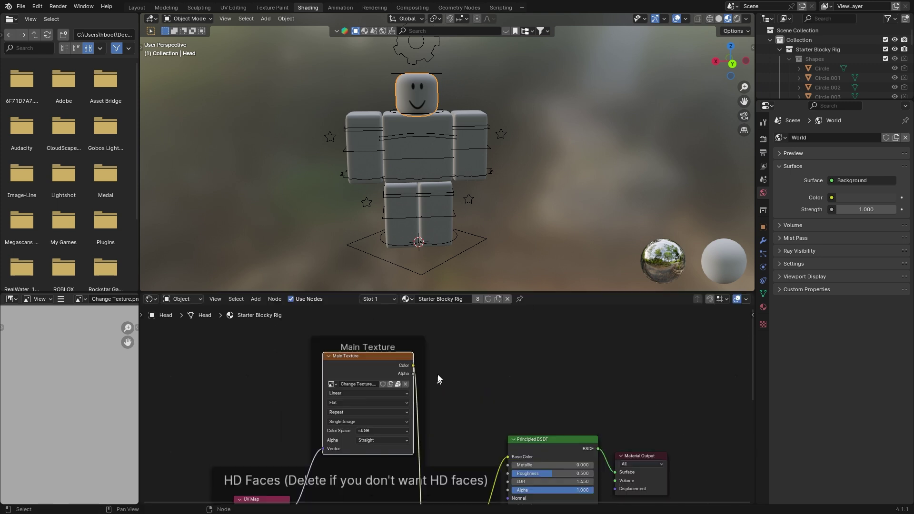
{"action": "left_click", "coordinate": [404, 384]}
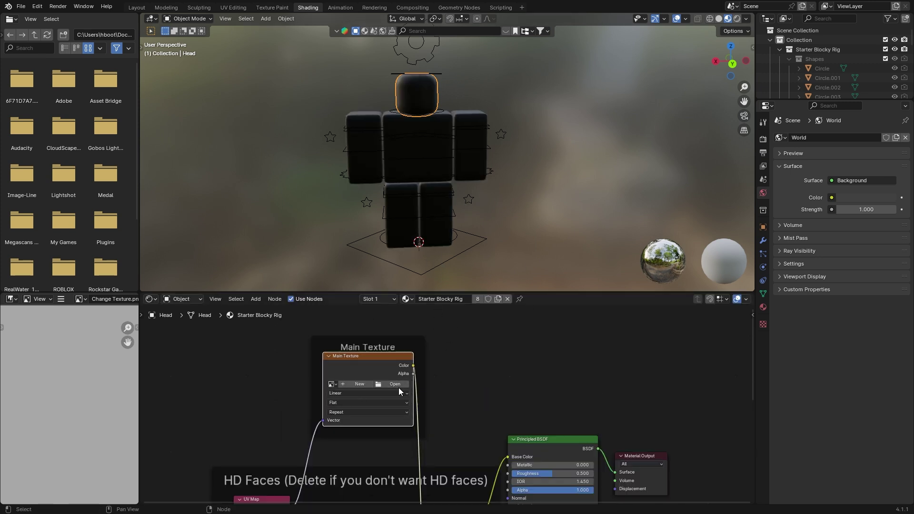
{"action": "left_click", "coordinate": [406, 385]}
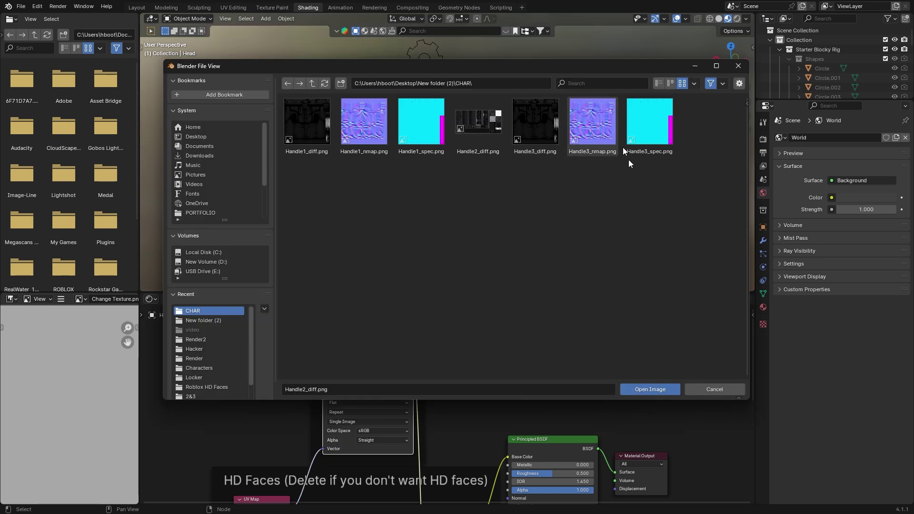
{"action": "double_click", "coordinate": [487, 128]}
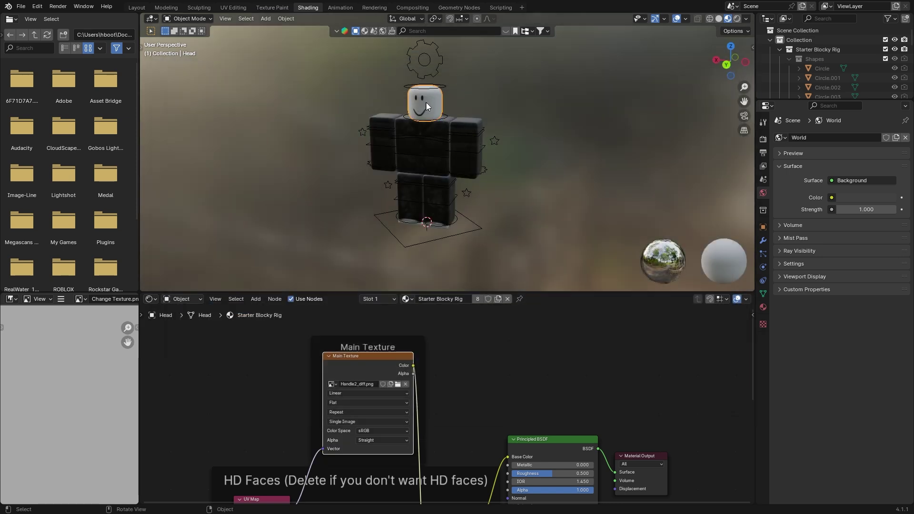
{"action": "middle_click_drag", "start_coordinate": [427, 106], "coordinate": [464, 103]}
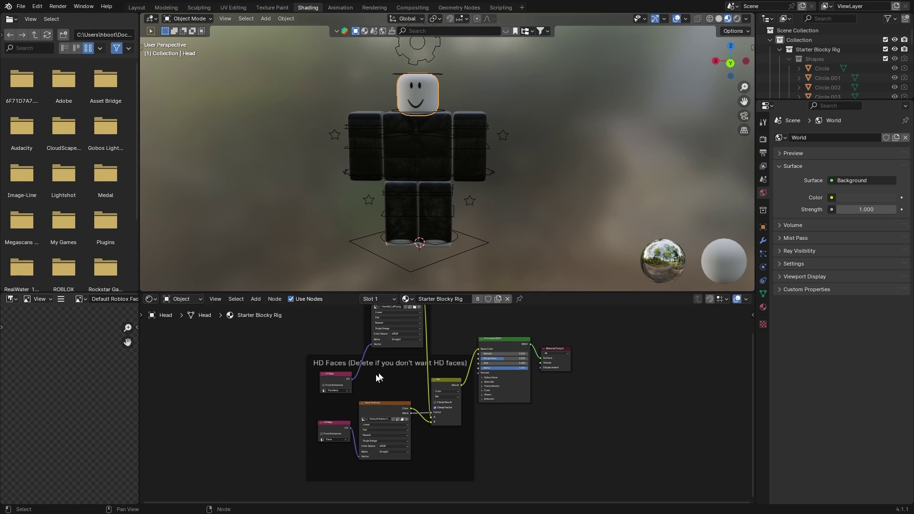
Delete the whole HD Faces frame with its UV Map, Face Texture and Mix nodes
{"action": "left_click_drag", "start_coordinate": [272, 372], "coordinate": [476, 481]}
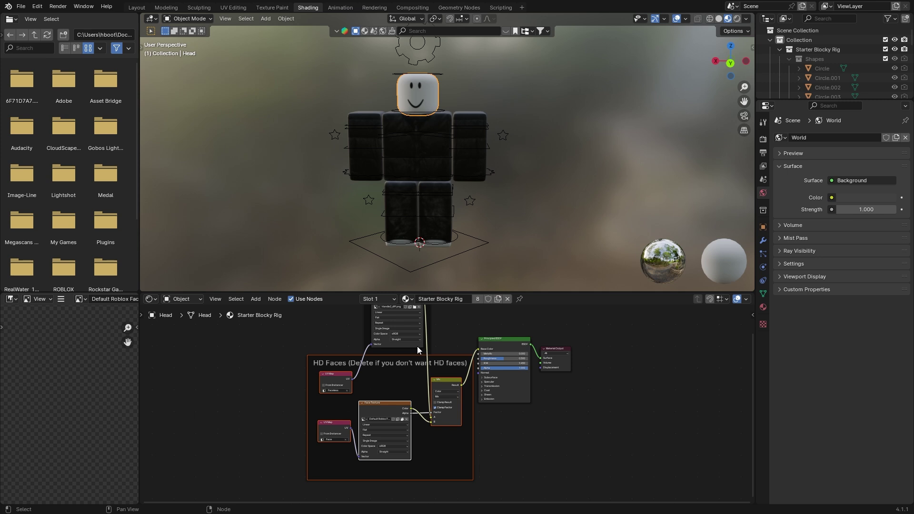
{"action": "left_click_drag", "start_coordinate": [275, 370], "coordinate": [473, 480]}
{"action": "key", "text": "x"}
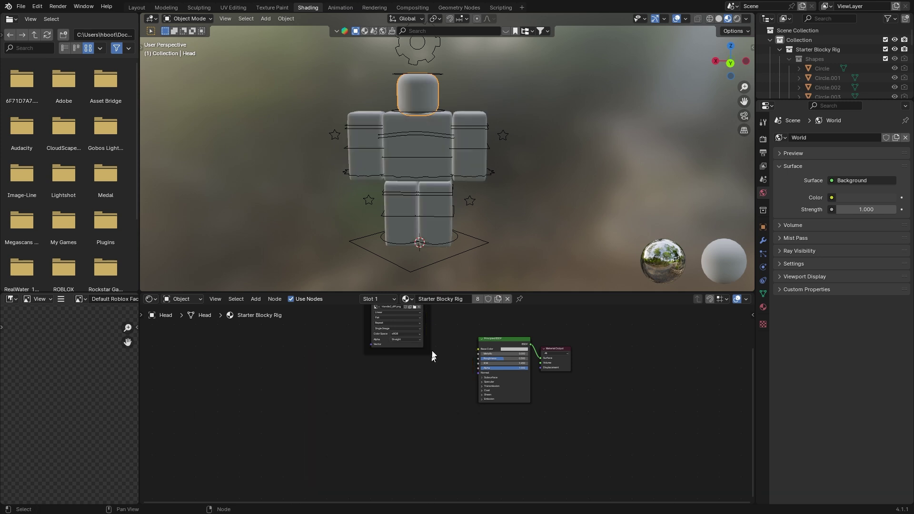
Connect the Main Texture node's Color output directly to the Principled BSDF's Base Color
{"action": "left_click_drag", "start_coordinate": [335, 348], "coordinate": [364, 416]}
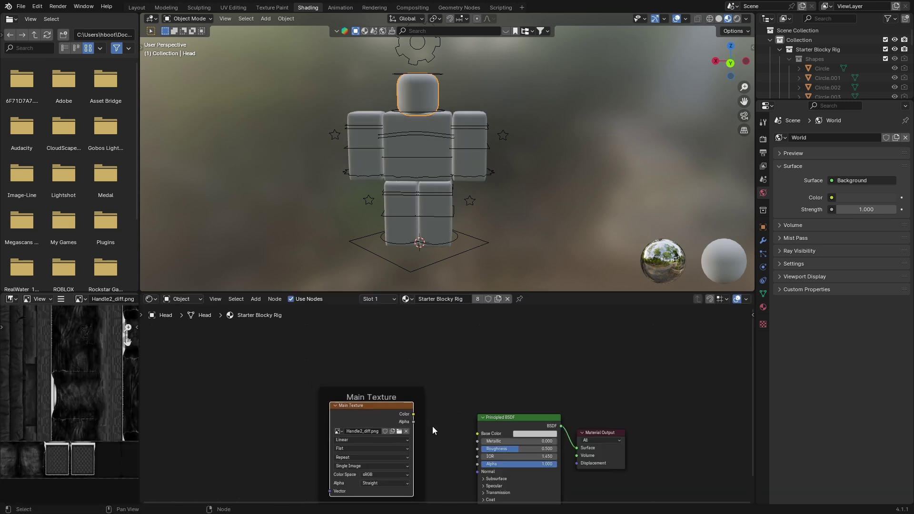
{"action": "middle_click_drag", "start_coordinate": [433, 430], "coordinate": [408, 370]}
{"action": "scroll", "coordinate": [408, 370], "scroll_direction": "up", "scroll_amount": 1}
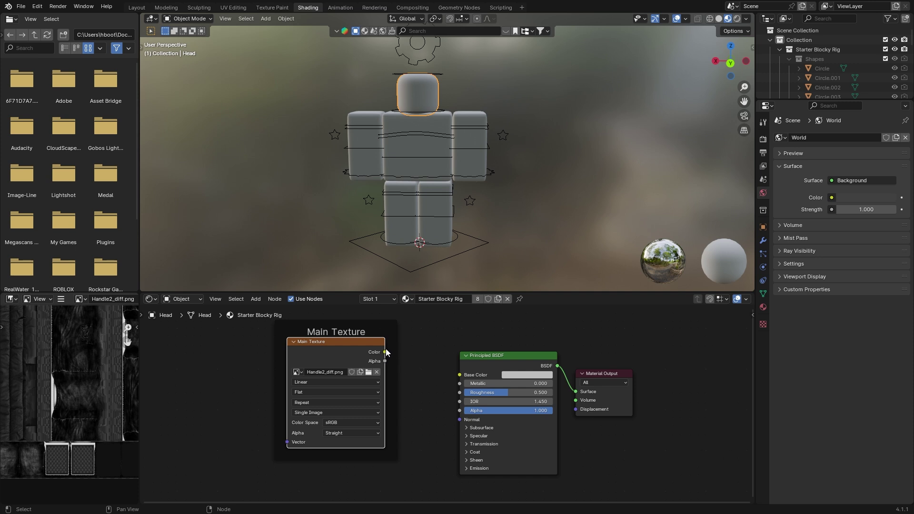
{"action": "left_click_drag", "start_coordinate": [386, 352], "coordinate": [459, 375]}
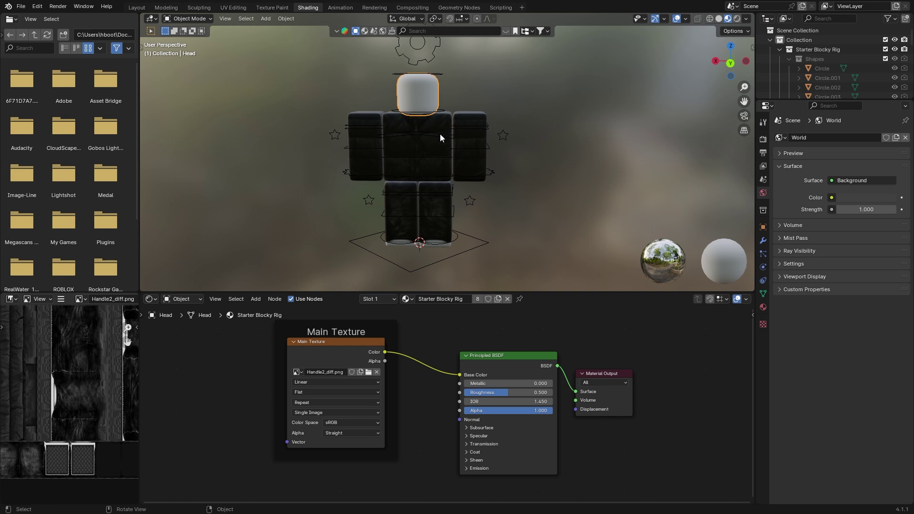
Undo the direct Base Color link and the deletion of the HD Faces nodes
{"action": "key", "text": "ctrl+z"}
{"action": "key", "text": "ctrl+z"}
{"action": "scroll", "coordinate": [443, 374], "scroll_direction": "down", "scroll_amount": 3}
{"action": "left_click", "coordinate": [427, 367]}
Replace the Face Texture node's image with Furious George Face.png from the Roblox HD Faces folder
{"action": "middle_click_drag", "start_coordinate": [391, 432], "coordinate": [430, 387]}
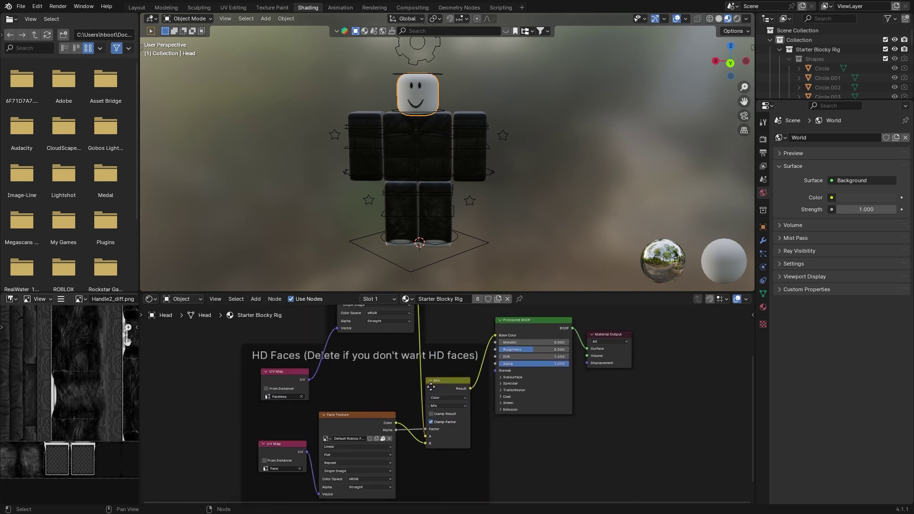
{"action": "scroll", "coordinate": [430, 386], "scroll_direction": "up", "scroll_amount": 3}
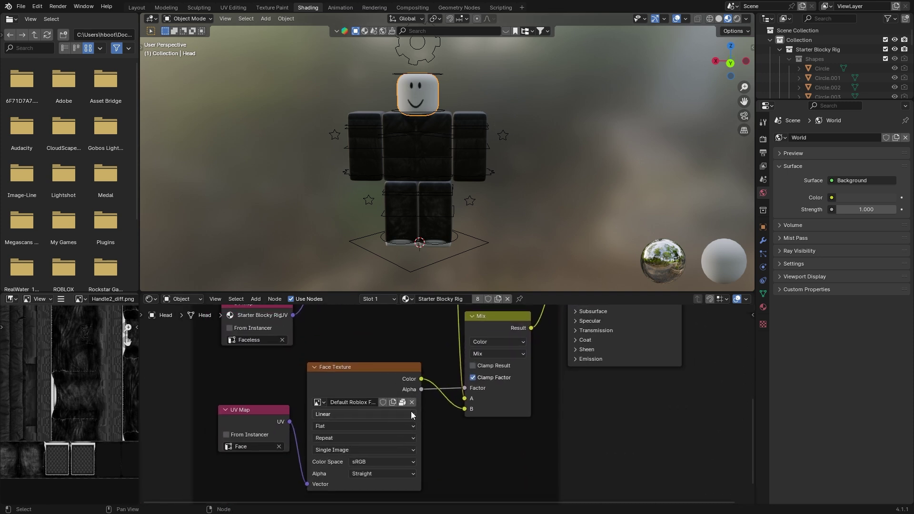
{"action": "left_click_drag", "start_coordinate": [330, 374], "coordinate": [333, 369]}
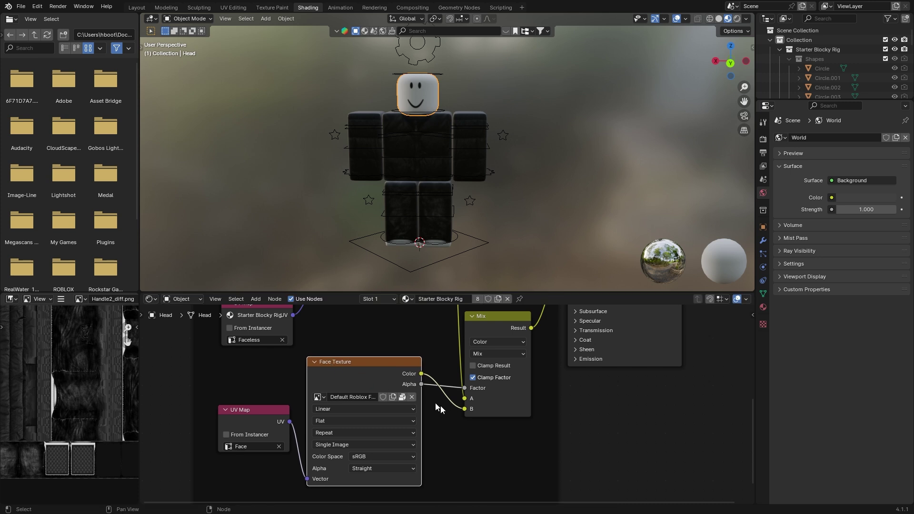
{"action": "left_click", "coordinate": [412, 397]}
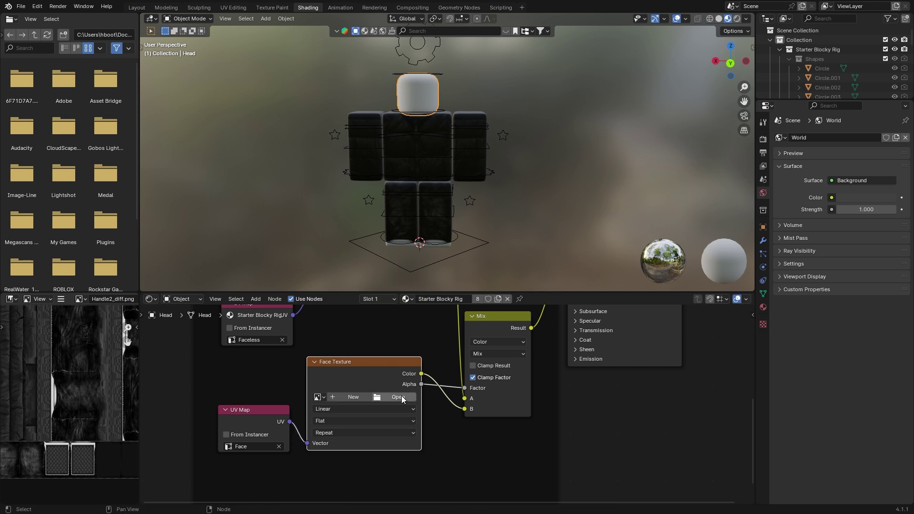
{"action": "left_click", "coordinate": [399, 397]}
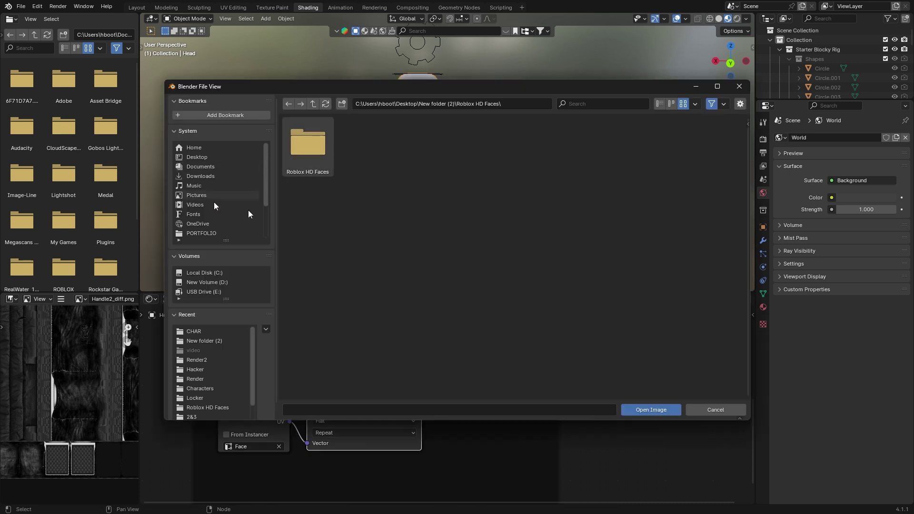
{"action": "double_click", "coordinate": [313, 149]}
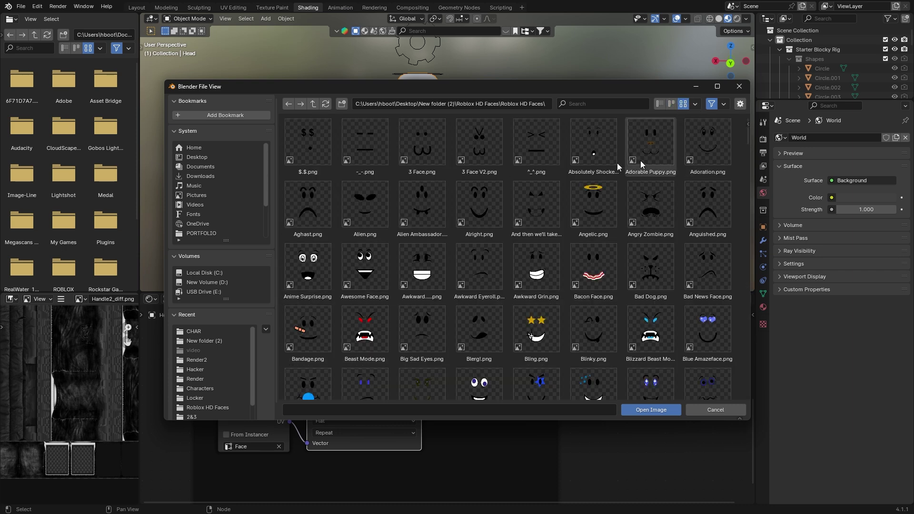
{"action": "scroll", "coordinate": [487, 348], "scroll_direction": "down", "scroll_amount": 3}
{"action": "scroll", "coordinate": [487, 344], "scroll_direction": "down", "scroll_amount": 10}
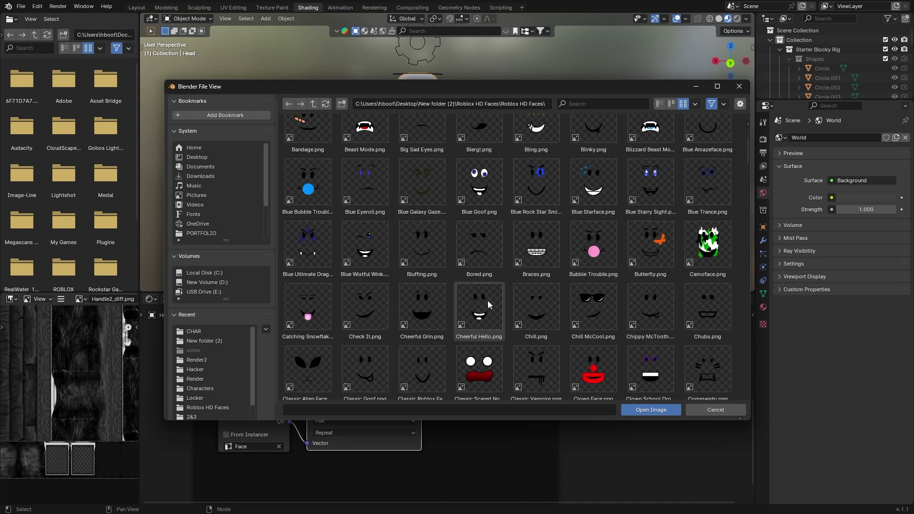
{"action": "scroll", "coordinate": [507, 198], "scroll_direction": "down", "scroll_amount": 6}
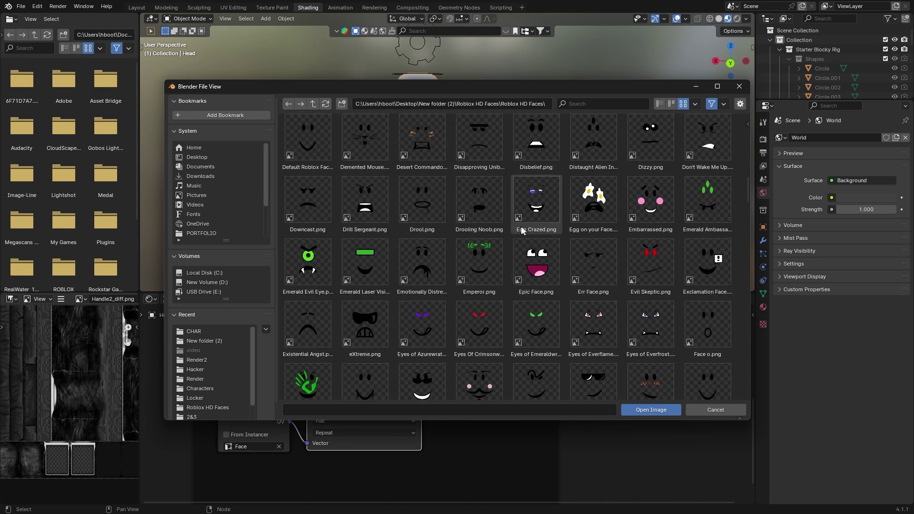
{"action": "scroll", "coordinate": [707, 224], "scroll_direction": "down", "scroll_amount": 15}
{"action": "left_click", "coordinate": [308, 149]}
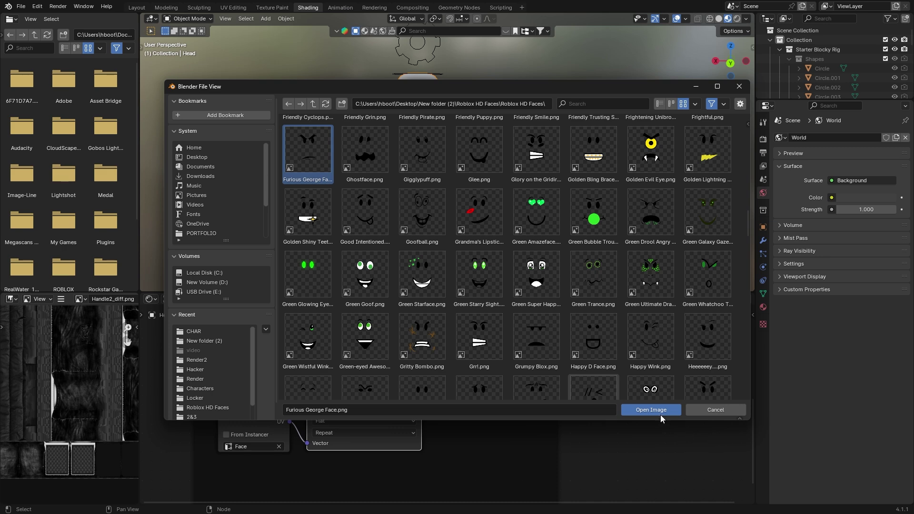
{"action": "double_click", "coordinate": [308, 151]}
Inspect the new face texture on the head up close
{"action": "key", "text": "shift+grave"}
{"action": "key", "text": "w"}
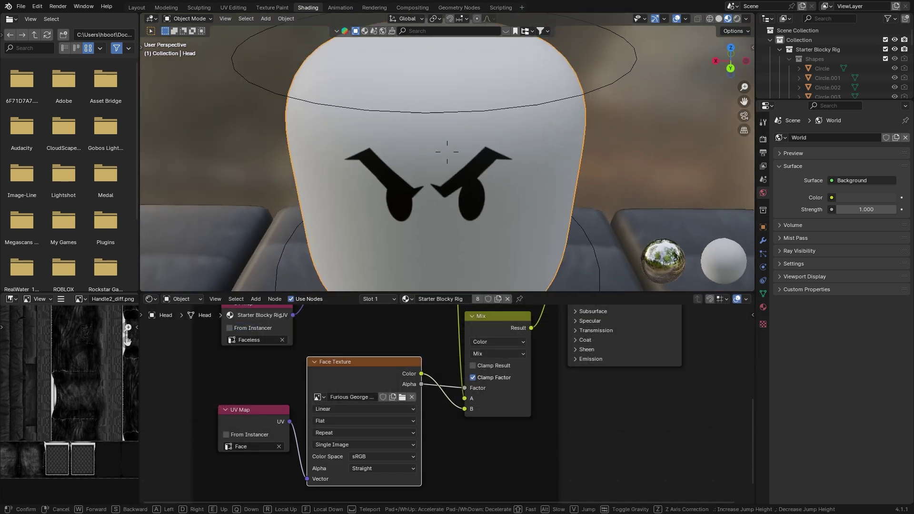
{"action": "key", "text": "s"}
{"action": "key", "text": "w"}
{"action": "key", "text": "w"}
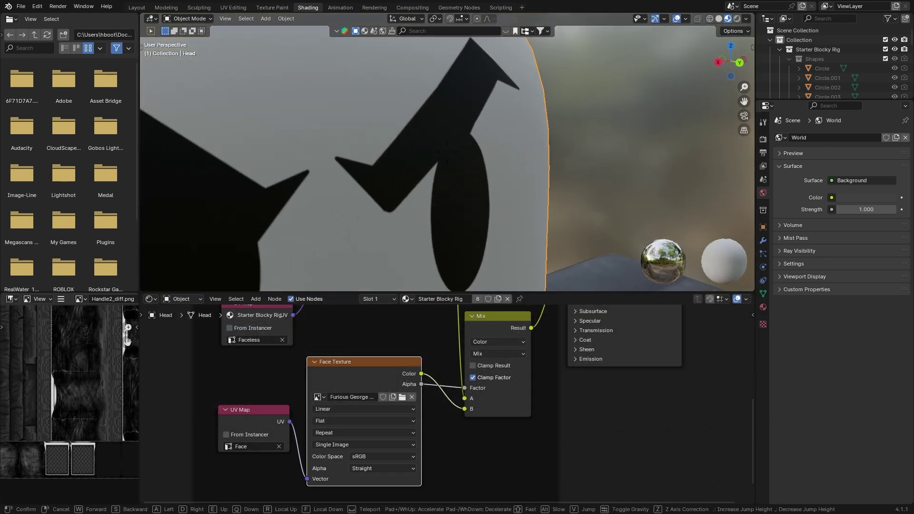
{"action": "key", "text": "s"}
{"action": "key", "text": "Escape"}
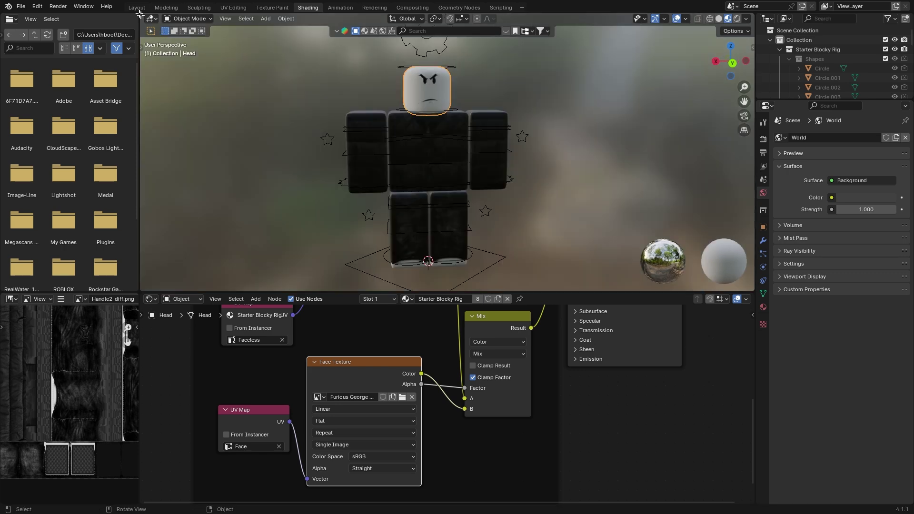
Return to the Layout workspace, pull the trousers accessory away from the character and delete it
{"action": "left_click", "coordinate": [141, 7]}
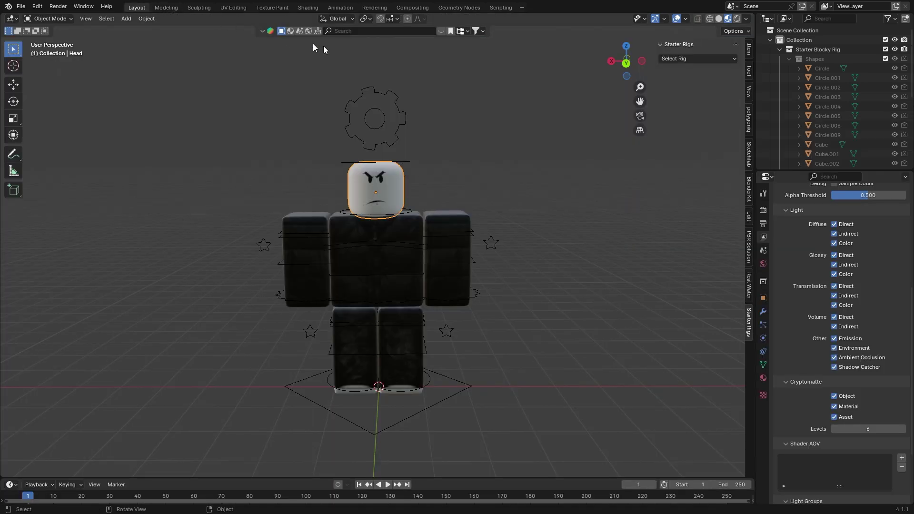
{"action": "scroll", "coordinate": [475, 176], "scroll_direction": "up", "scroll_amount": 1}
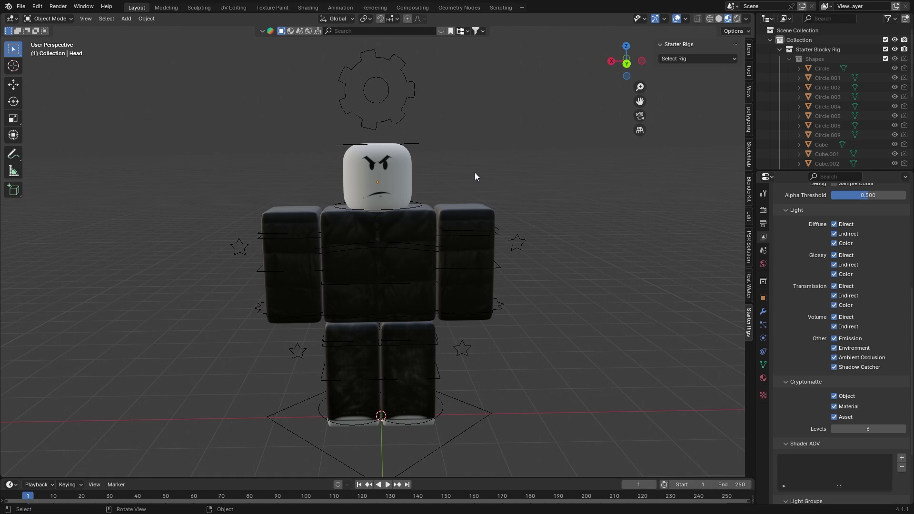
{"action": "left_click", "coordinate": [315, 211]}
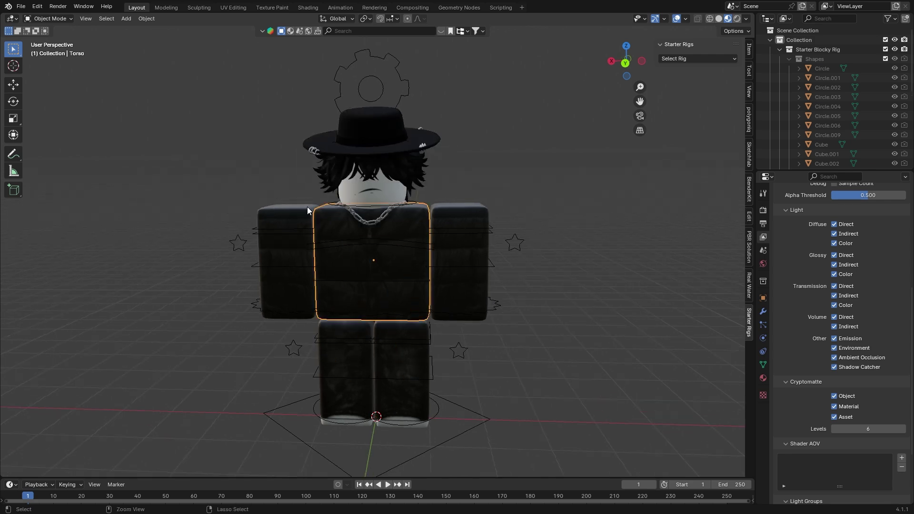
{"action": "left_click", "coordinate": [393, 279]}
{"action": "key", "text": "g"}
{"action": "left_click", "coordinate": [179, 285]}
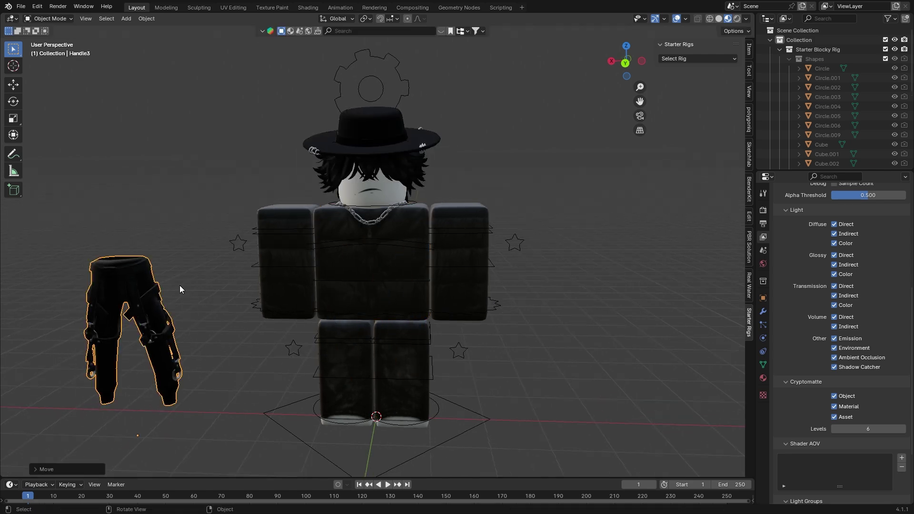
{"action": "key", "text": "Delete"}
Examine the hat, hair and chain necklace on the character from several angles
{"action": "middle_click_drag", "start_coordinate": [445, 216], "coordinate": [384, 230]}
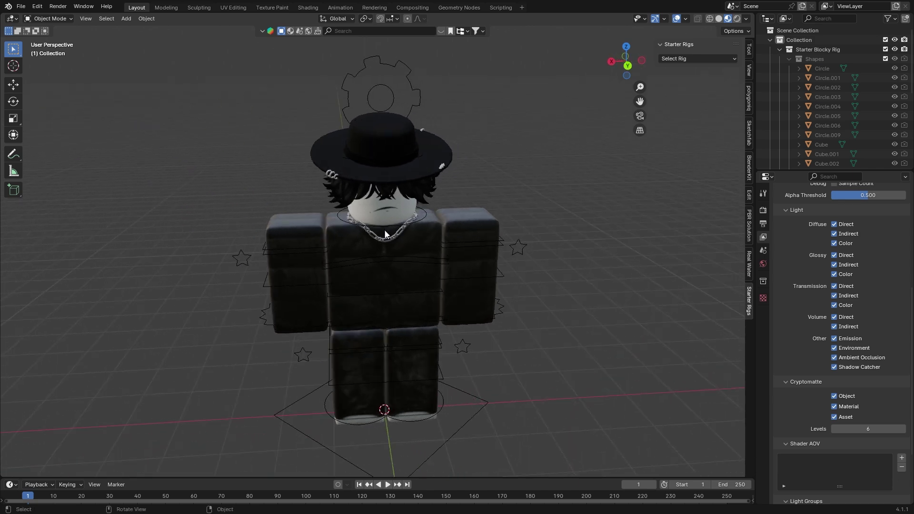
{"action": "left_click", "coordinate": [387, 242]}
{"action": "left_click", "coordinate": [424, 192]}
{"action": "middle_click_drag", "start_coordinate": [391, 113], "coordinate": [475, 181]}
{"action": "left_click", "coordinate": [480, 178]}
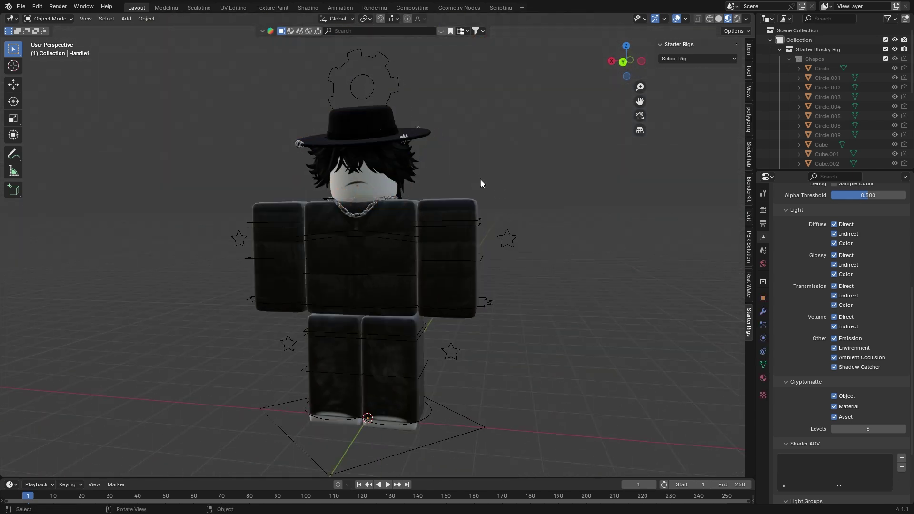
{"action": "scroll", "coordinate": [523, 228], "scroll_direction": "up", "scroll_amount": 5}
{"action": "scroll", "coordinate": [524, 227], "scroll_direction": "down", "scroll_amount": 5}
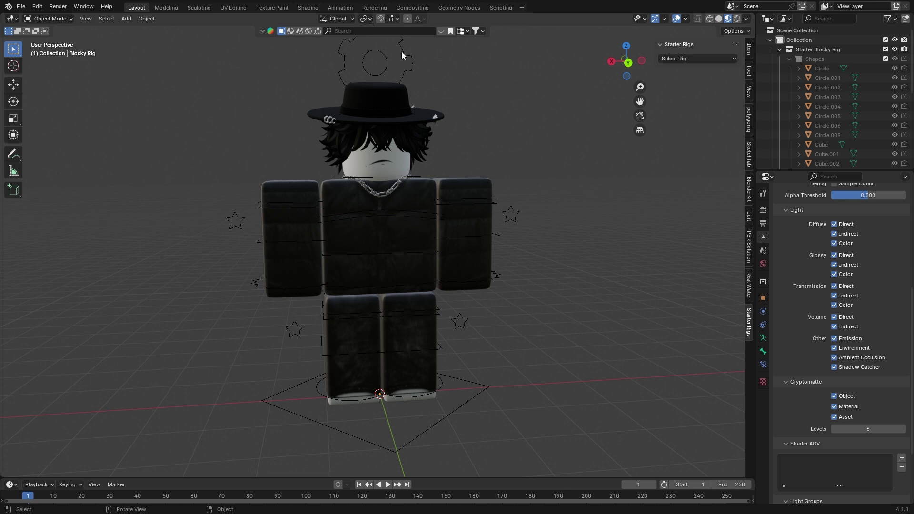
Select the Blocky Rig and switch it to Pose Mode
{"action": "key", "text": "a"}
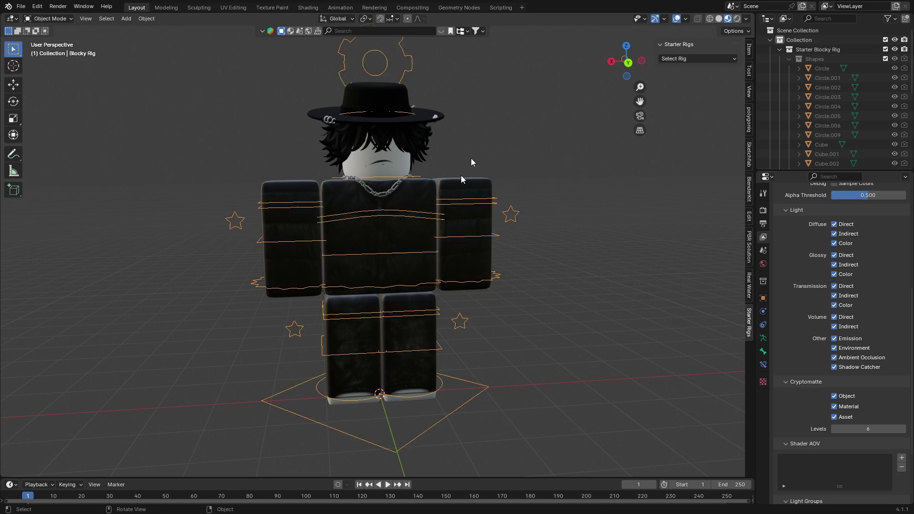
{"action": "left_click", "coordinate": [62, 18]}
{"action": "left_click", "coordinate": [55, 53]}
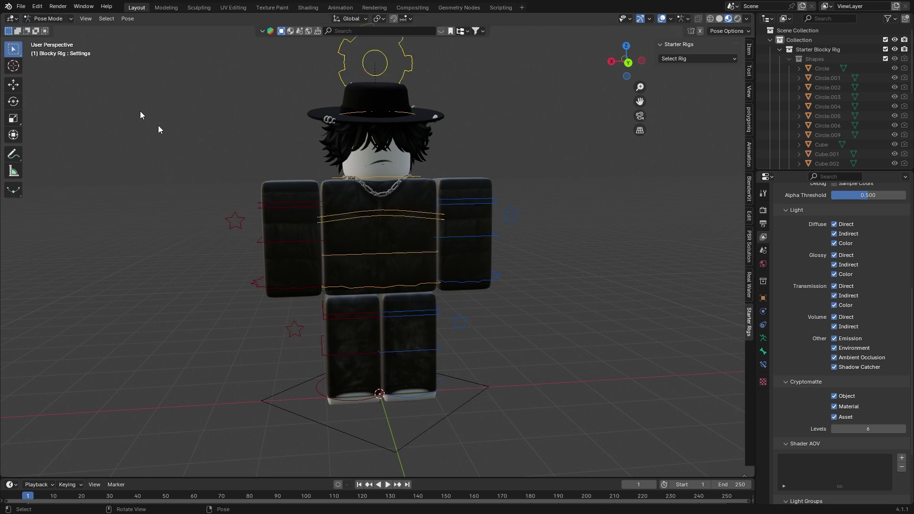
Try bending the right arm by rotating its upper and lower arm bones, and undo the pose changes
{"action": "left_click", "coordinate": [296, 202]}
{"action": "left_click", "coordinate": [292, 242]}
{"action": "left_click", "coordinate": [363, 286]}
{"action": "left_click", "coordinate": [13, 101]}
{"action": "left_click", "coordinate": [305, 235]}
{"action": "middle_click_drag", "start_coordinate": [305, 235], "coordinate": [376, 264]}
{"action": "left_click_drag", "start_coordinate": [327, 239], "coordinate": [304, 214]}
{"action": "left_click", "coordinate": [327, 214]}
{"action": "left_click", "coordinate": [13, 84]}
{"action": "key", "text": "ctrl+z"}
{"action": "key", "text": "ctrl+z"}
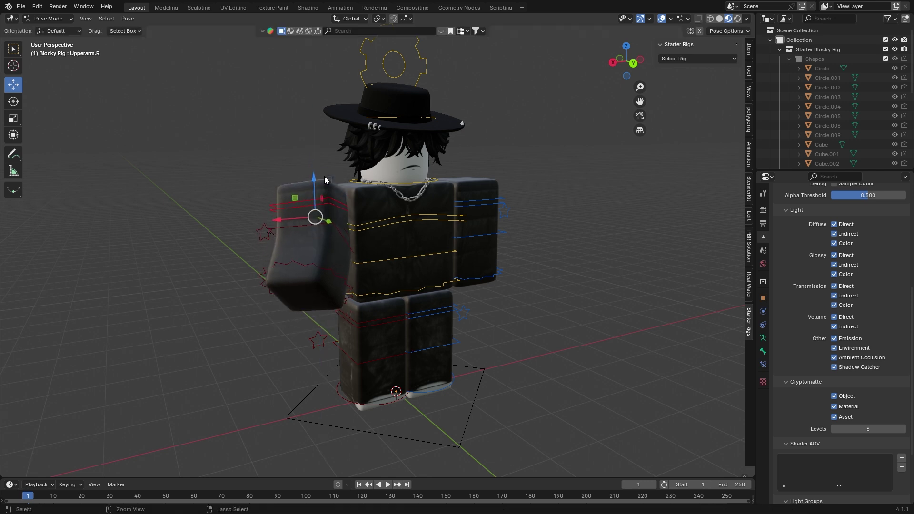
Try rotating the Head bone to test whether the hat and hair follow it, and cancel the rotation
{"action": "middle_click_drag", "start_coordinate": [325, 175], "coordinate": [370, 238]}
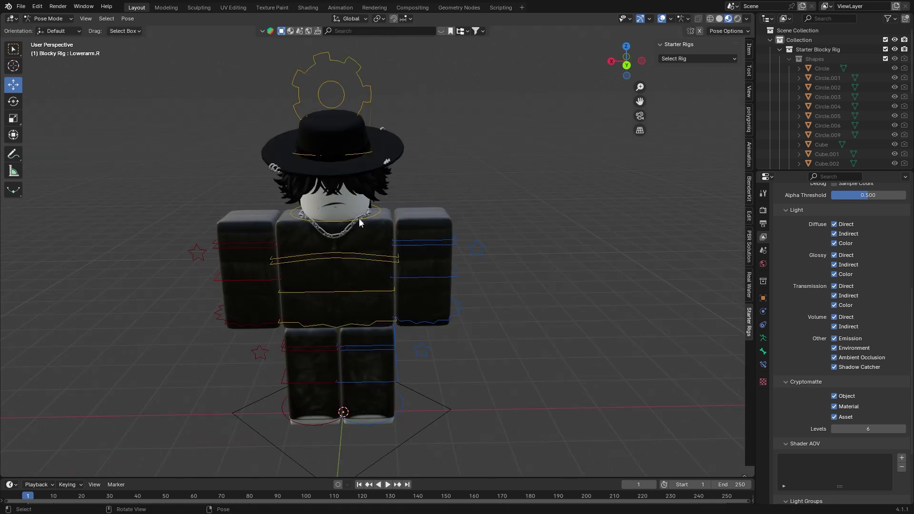
{"action": "left_click", "coordinate": [335, 202]}
{"action": "left_click", "coordinate": [13, 101]}
{"action": "mouse_move", "coordinate": [344, 202]}
{"action": "left_mouse_down"}
{"action": "mouse_move", "coordinate": [310, 216]}
{"action": "mouse_move", "coordinate": [350, 188]}
{"action": "left_mouse_up"}
{"action": "key", "text": "Escape"}
Return to Object Mode and select the hat-and-hair accessory
{"action": "left_click", "coordinate": [48, 18]}
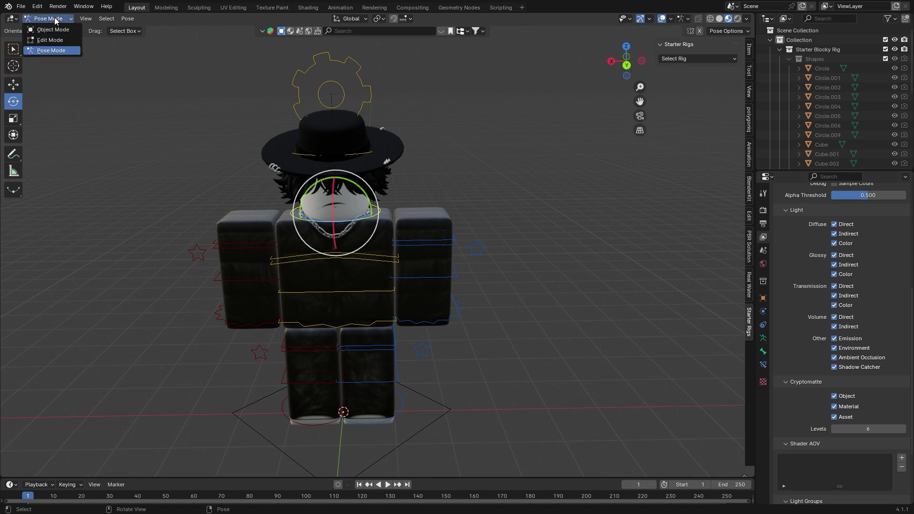
{"action": "left_click", "coordinate": [45, 28]}
{"action": "left_click", "coordinate": [387, 169]}
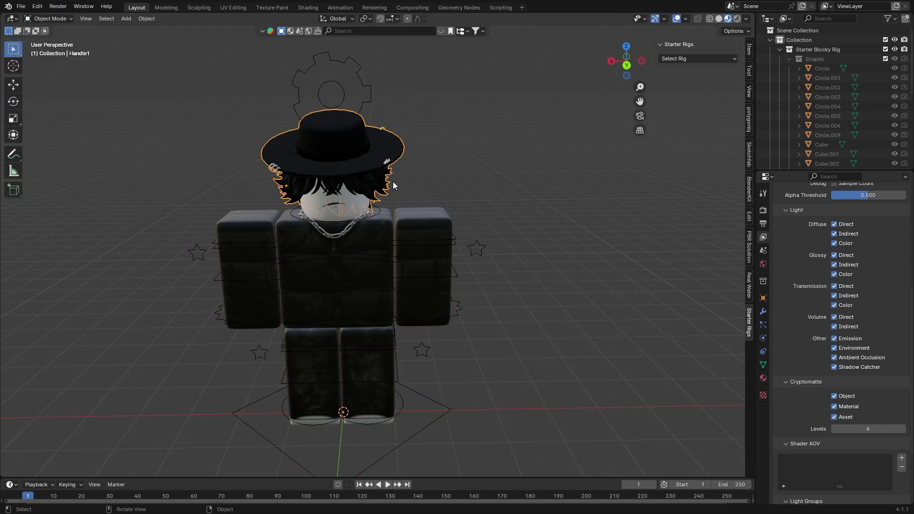
Inspect the chain necklace and the rest of the character up close, from below and from the side
{"action": "middle_click_drag", "start_coordinate": [393, 181], "coordinate": [429, 168]}
{"action": "scroll", "coordinate": [430, 167], "scroll_direction": "up", "scroll_amount": 2}
{"action": "scroll", "coordinate": [430, 138], "scroll_direction": "down", "scroll_amount": 1}
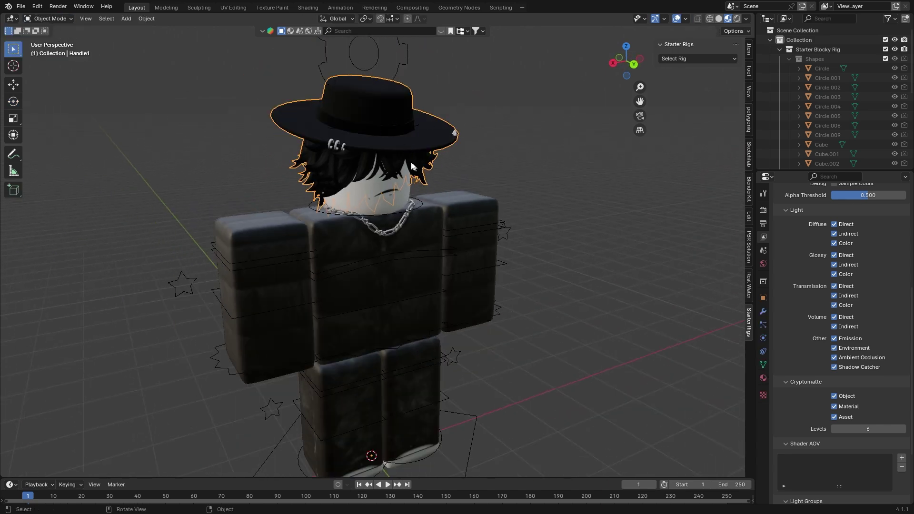
{"action": "scroll", "coordinate": [367, 221], "scroll_direction": "up", "scroll_amount": 5}
{"action": "left_click", "coordinate": [364, 215]}
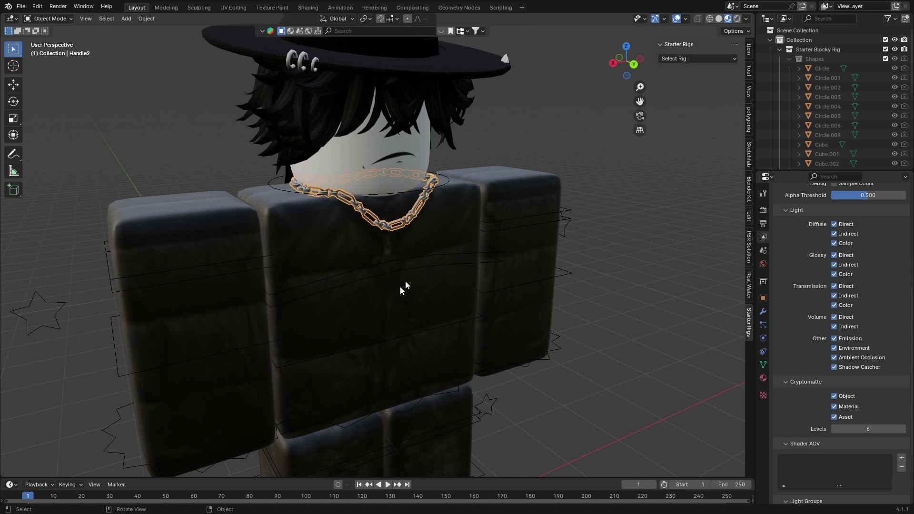
{"action": "scroll", "coordinate": [400, 287], "scroll_direction": "down", "scroll_amount": 5}
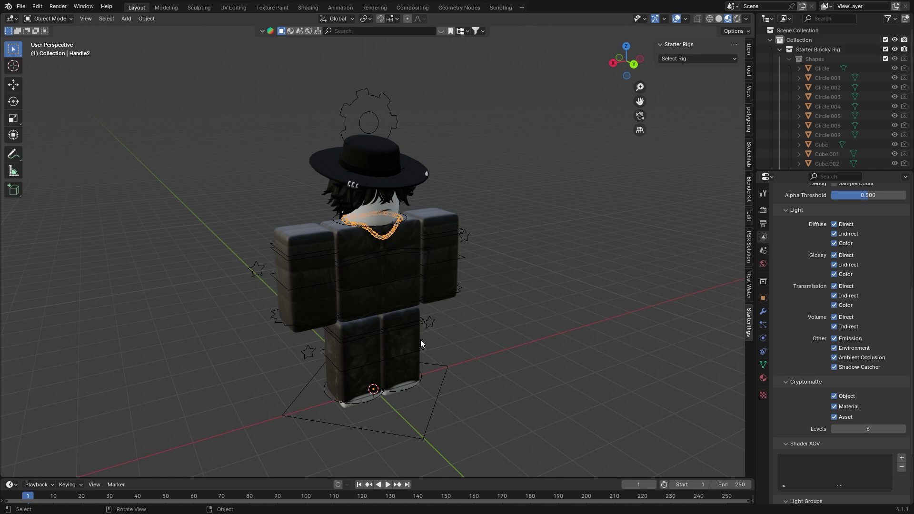
{"action": "middle_click_drag", "start_coordinate": [421, 339], "coordinate": [449, 265]}
{"action": "scroll", "coordinate": [514, 284], "scroll_direction": "up", "scroll_amount": 5}
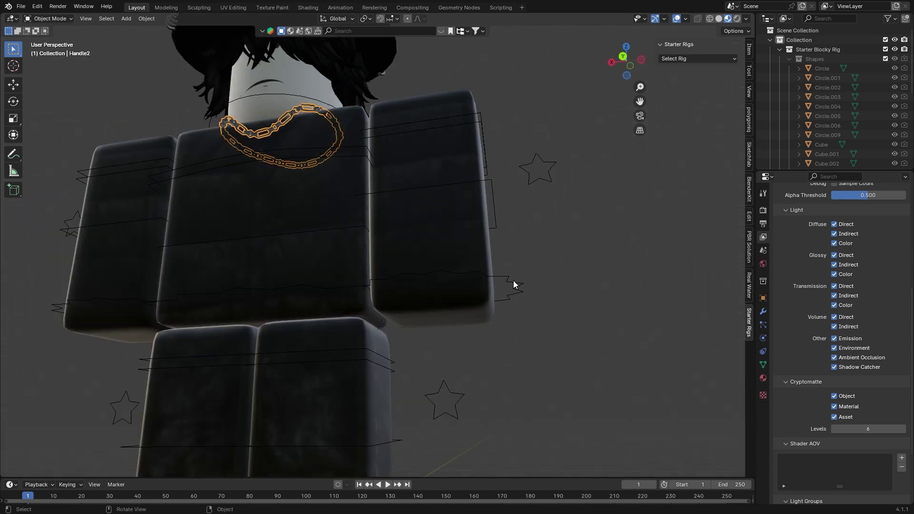
{"action": "left_click", "coordinate": [514, 285]}
{"action": "scroll", "coordinate": [490, 322], "scroll_direction": "down", "scroll_amount": 6}
{"action": "middle_click_drag", "start_coordinate": [499, 320], "coordinate": [541, 338]}
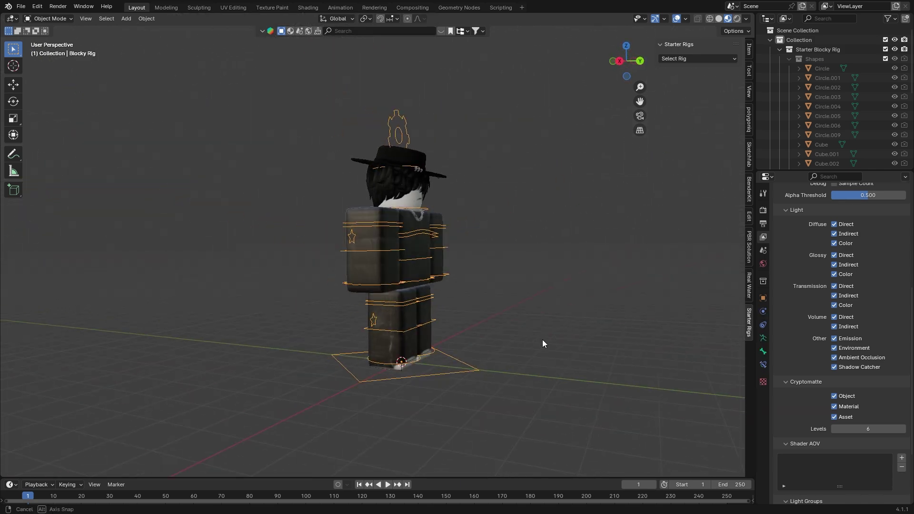
{"action": "scroll", "coordinate": [444, 341], "scroll_direction": "up", "scroll_amount": 3}
{"action": "middle_click_drag", "start_coordinate": [444, 340], "coordinate": [342, 340]}
Parent the hat-and-hair accessory to the Blocky Rig's Head bone using the Bone option, and return to Object Mode
{"action": "left_click", "coordinate": [442, 136]}
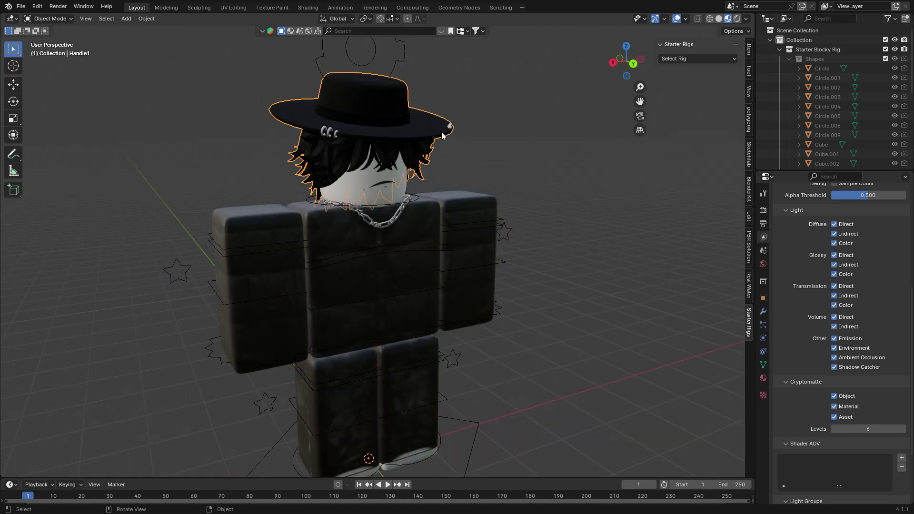
{"action": "left_click", "coordinate": [404, 58], "text": "shift"}
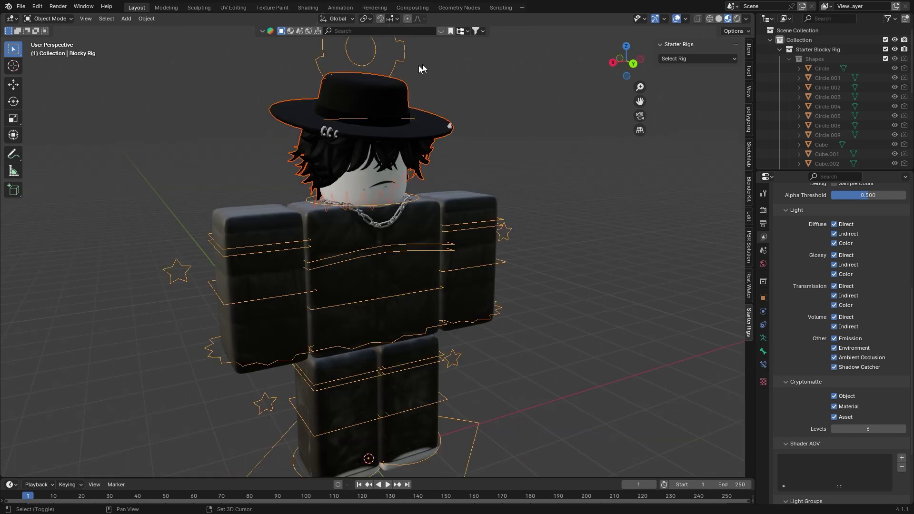
{"action": "middle_click_drag", "start_coordinate": [396, 75], "coordinate": [407, 120], "text": "shift"}
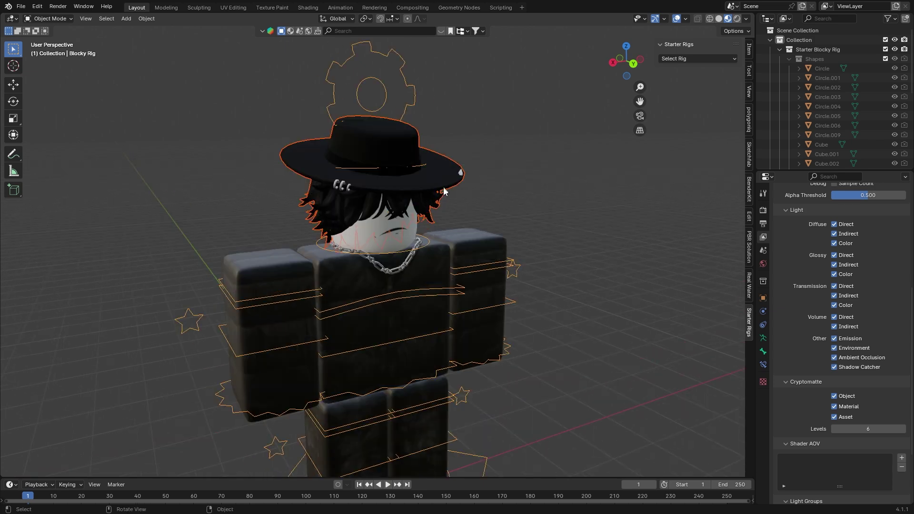
{"action": "left_click", "coordinate": [421, 136]}
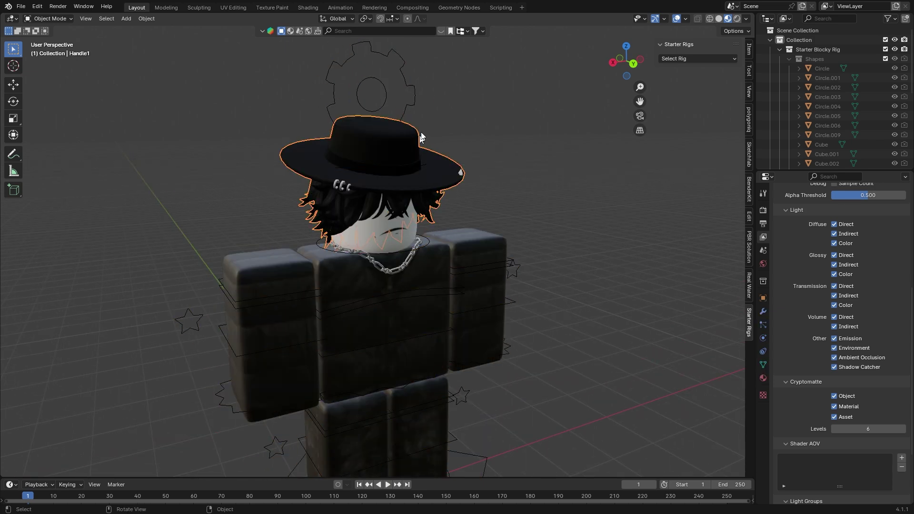
{"action": "left_click", "coordinate": [409, 88], "text": "shift"}
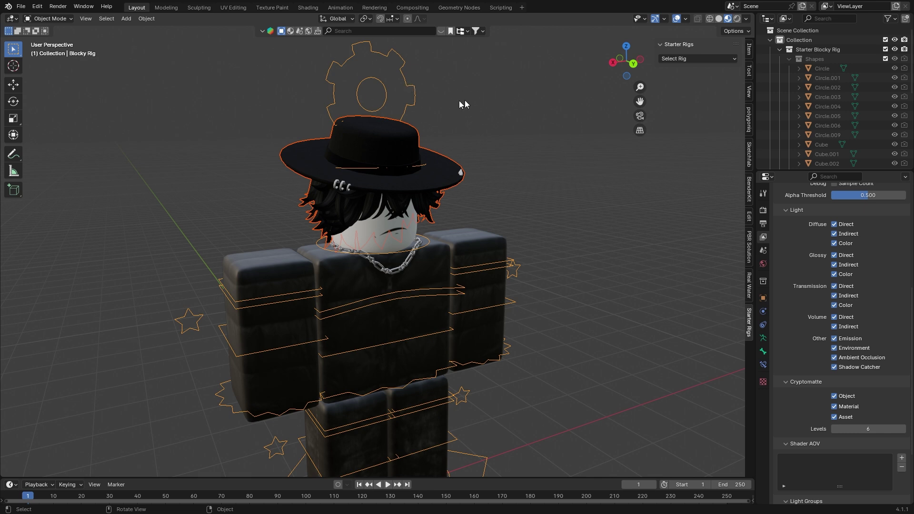
{"action": "left_click", "coordinate": [52, 19]}
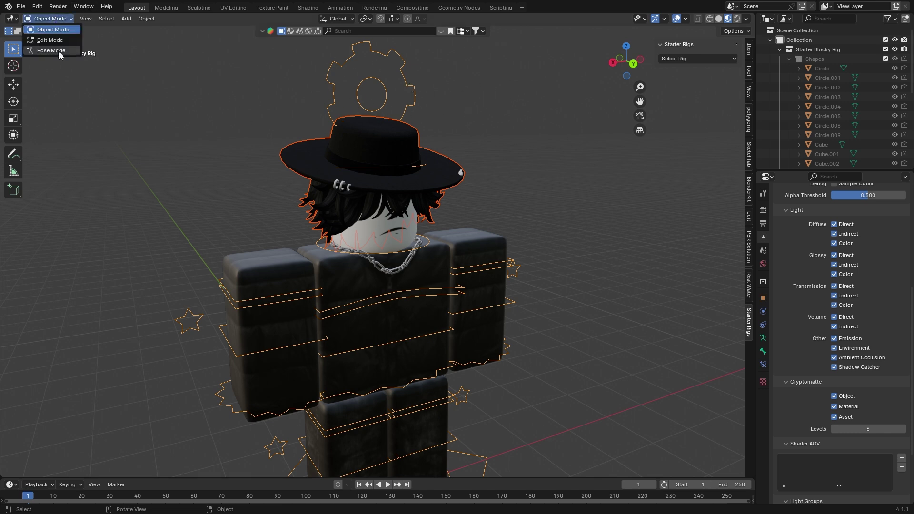
{"action": "left_click", "coordinate": [58, 52]}
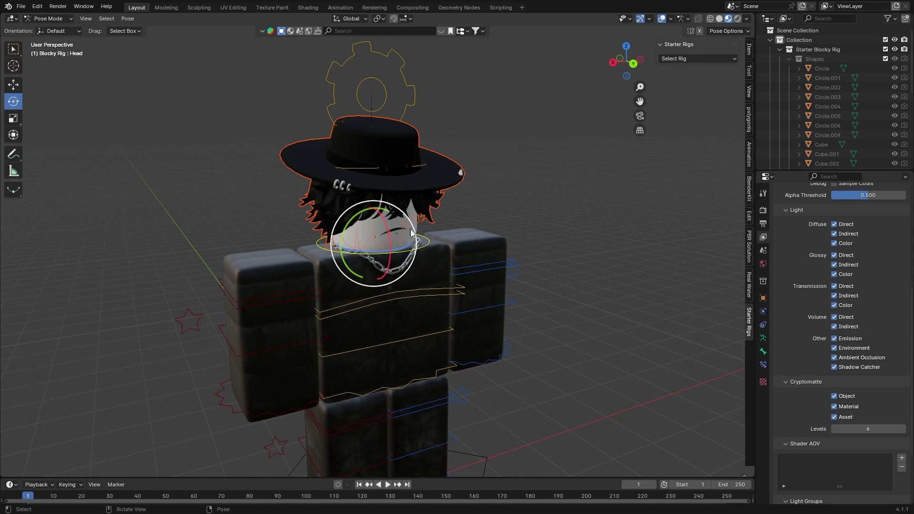
{"action": "scroll", "coordinate": [436, 245], "scroll_direction": "up", "scroll_amount": 2}
{"action": "key", "text": "ctrl+p"}
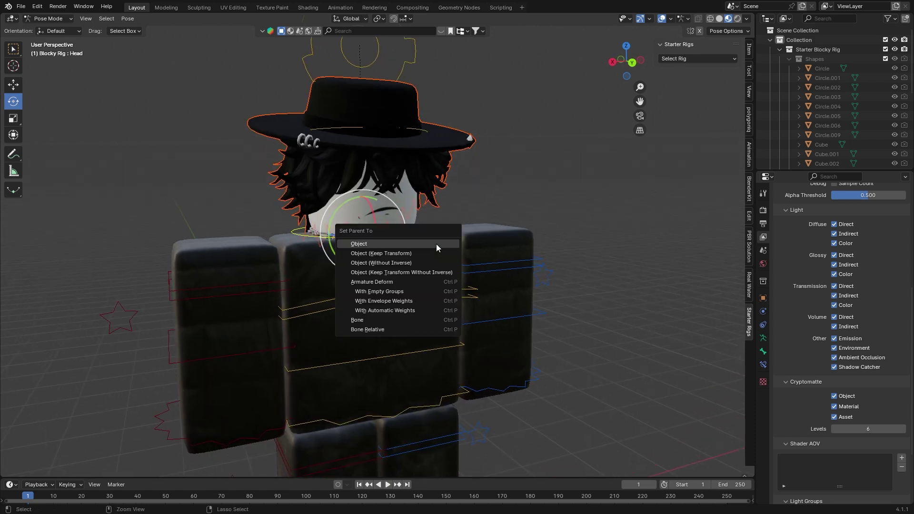
{"action": "left_click", "coordinate": [365, 320]}
{"action": "key", "text": "ctrl+Tab"}
Parent the chain necklace to the Blocky Rig's Uppertorso bone and go back to Object Mode
{"action": "left_click", "coordinate": [397, 260]}
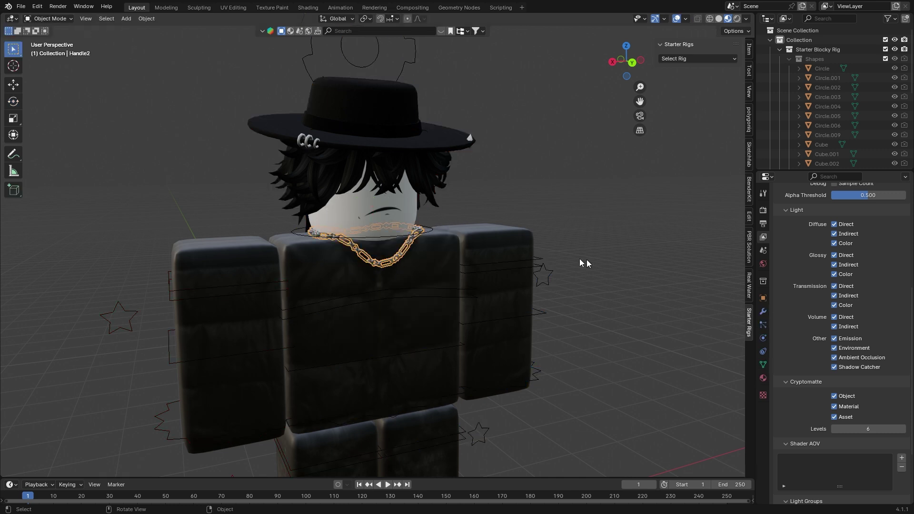
{"action": "left_click", "coordinate": [412, 60], "text": "shift"}
{"action": "left_click", "coordinate": [49, 19]}
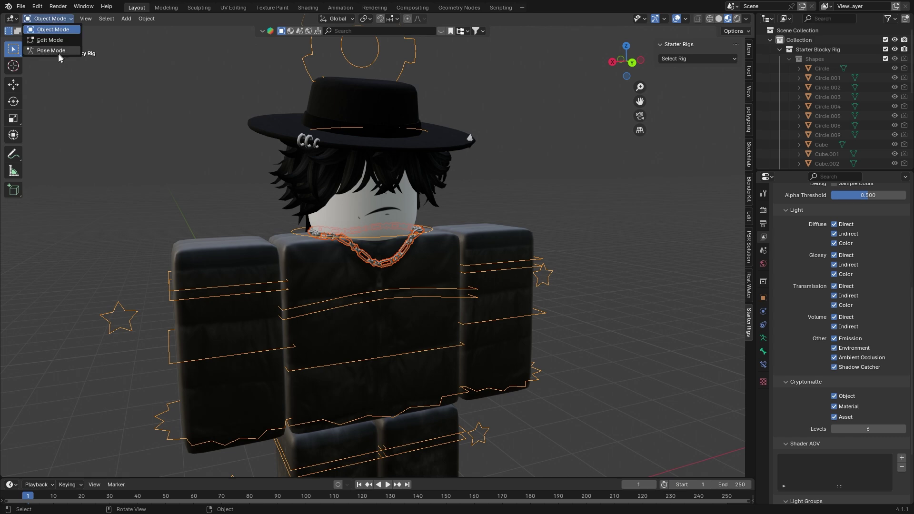
{"action": "left_click", "coordinate": [50, 50]}
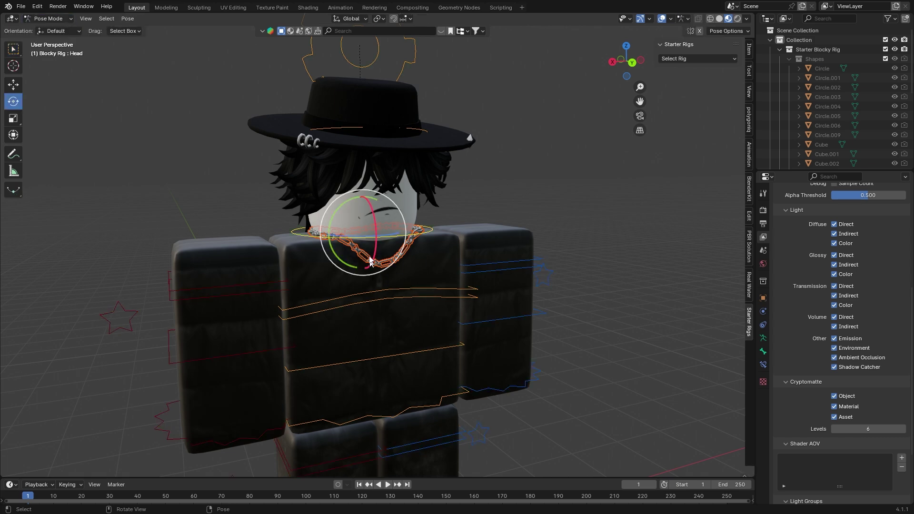
{"action": "left_click", "coordinate": [412, 296]}
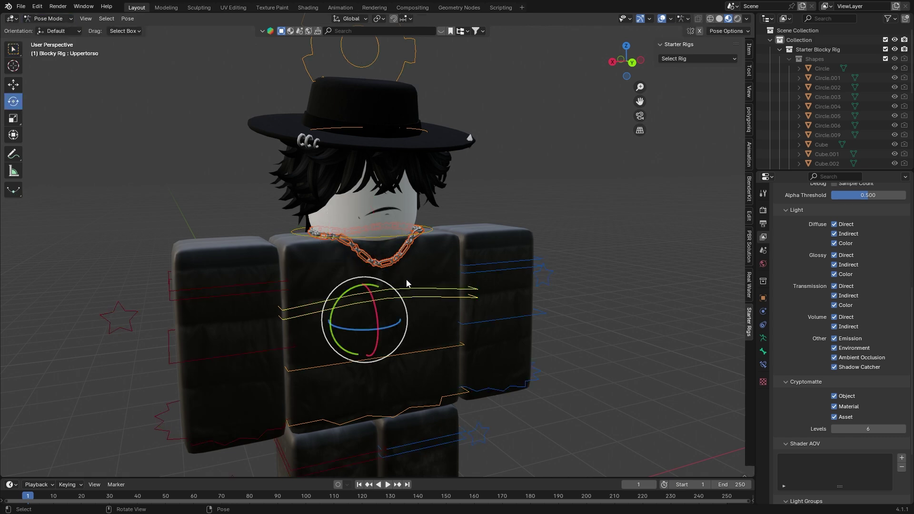
{"action": "left_click_drag", "start_coordinate": [405, 280], "coordinate": [384, 252]}
{"action": "right_click", "coordinate": [417, 287]}
{"action": "key", "text": "ctrl+p"}
{"action": "left_click", "coordinate": [417, 286]}
{"action": "left_click_drag", "start_coordinate": [374, 287], "coordinate": [366, 93]}
{"action": "left_click", "coordinate": [397, 238]}
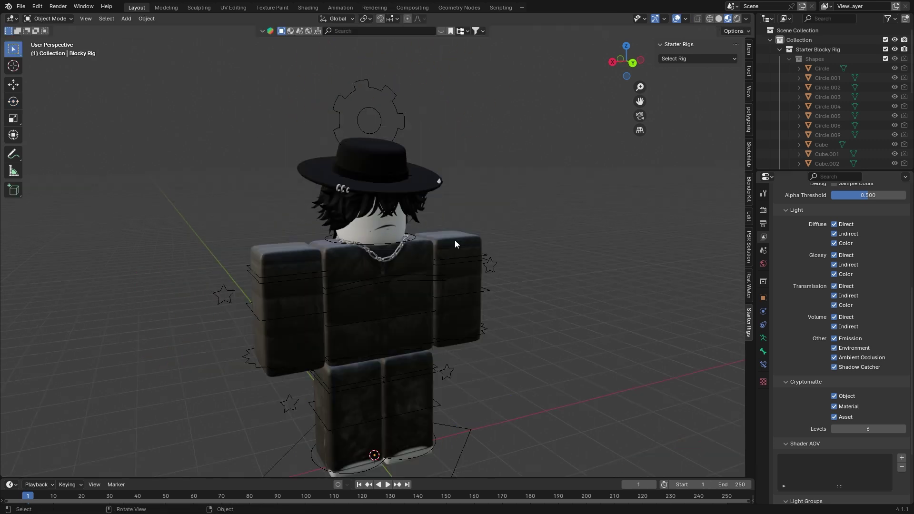
Put the rig in Pose Mode and go through its controls: upper torso, Settings gear, and the arm and leg settings stars
{"action": "left_click", "coordinate": [224, 289]}
{"action": "left_click", "coordinate": [49, 19]}
{"action": "left_click", "coordinate": [33, 51]}
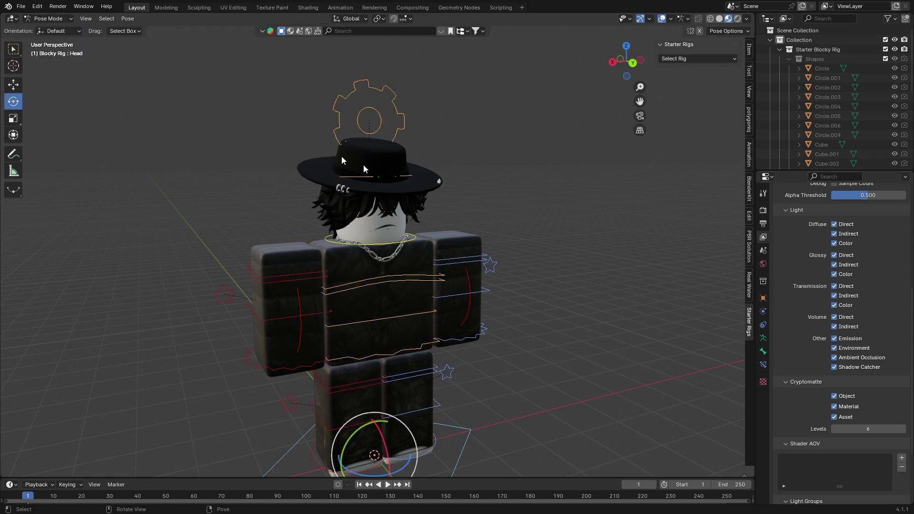
{"action": "left_click", "coordinate": [398, 275]}
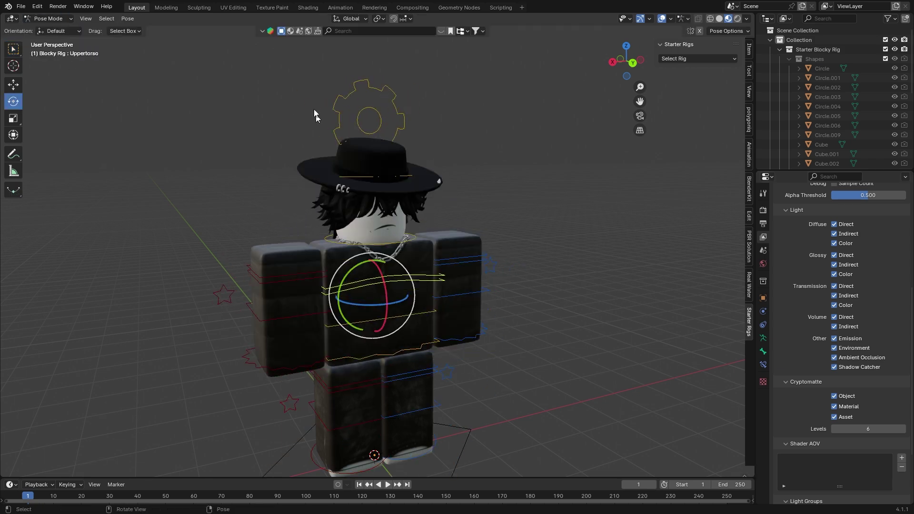
{"action": "left_click", "coordinate": [376, 90]}
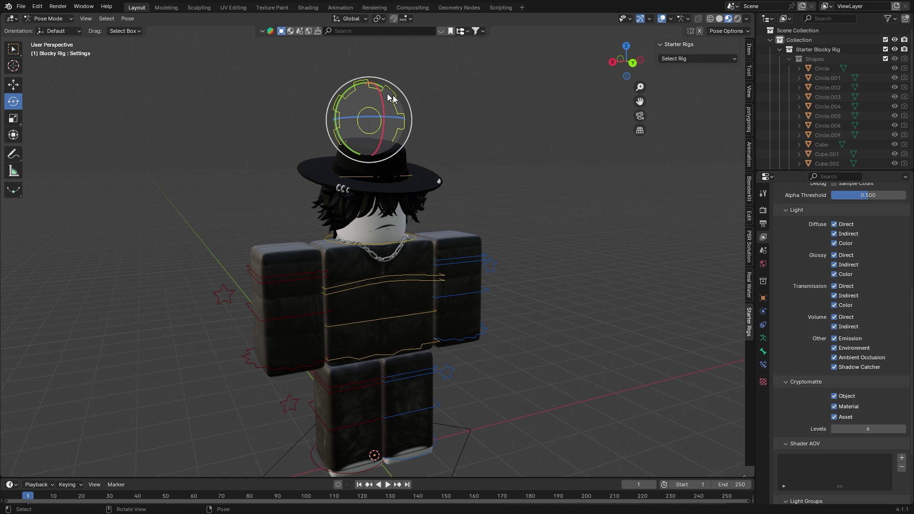
{"action": "left_click", "coordinate": [497, 264]}
{"action": "left_click", "coordinate": [225, 294]}
{"action": "left_click", "coordinate": [290, 404]}
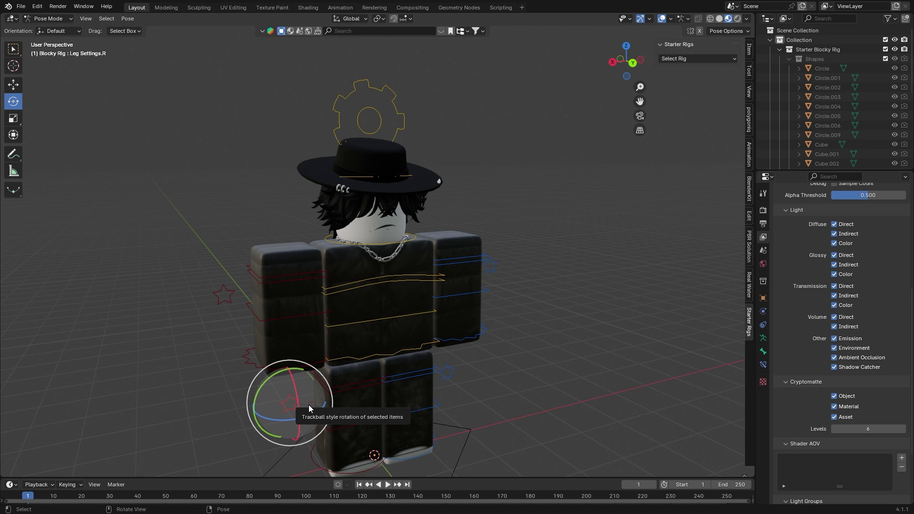
Try moving the Head Stretcher and Hips bones, cancelling each move, and return to Object Mode
{"action": "left_click", "coordinate": [376, 177]}
{"action": "key", "text": "g"}
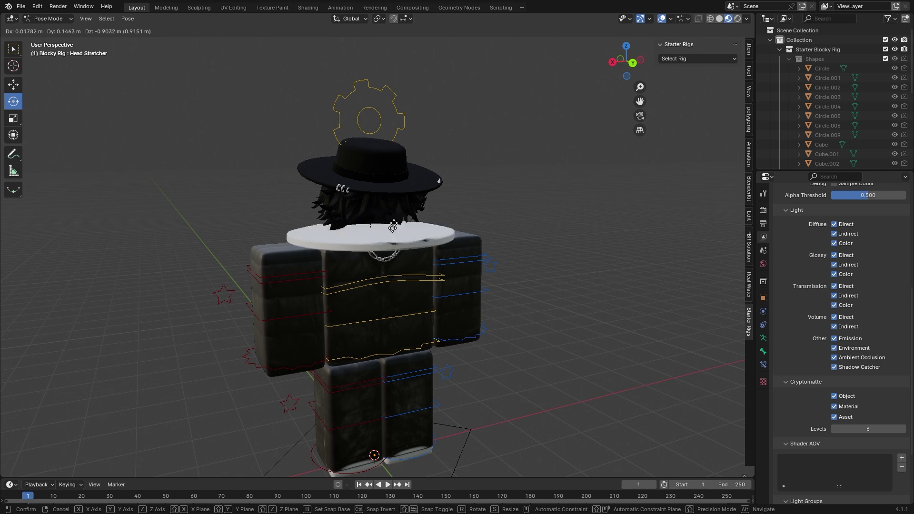
{"action": "key", "text": "Escape"}
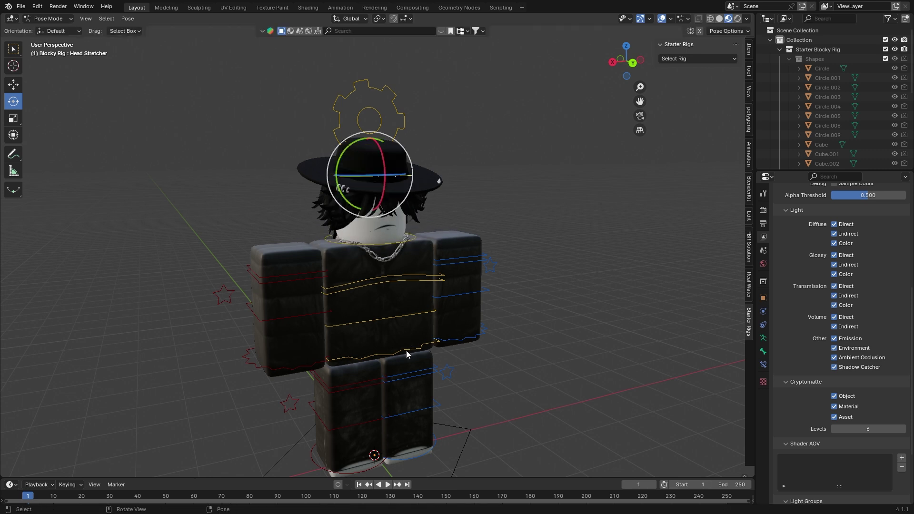
{"action": "left_click", "coordinate": [407, 352]}
{"action": "key", "text": "g"}
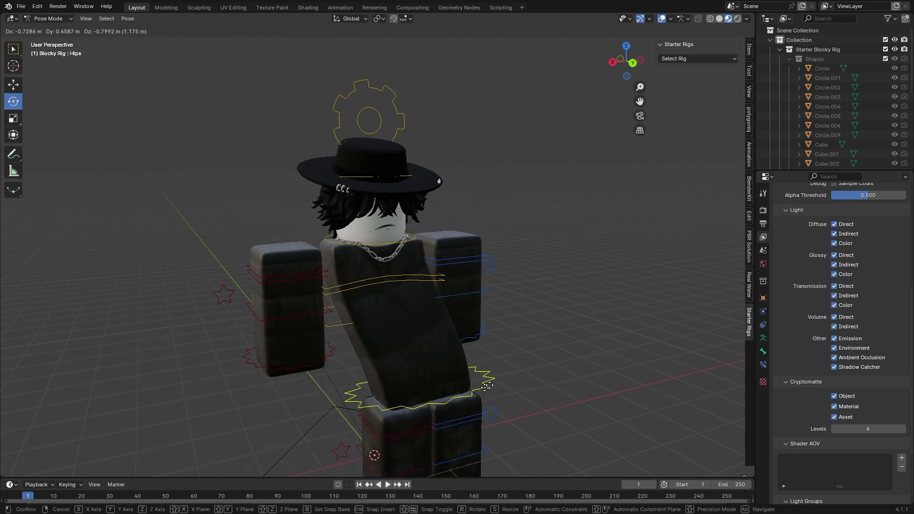
{"action": "key", "text": "Escape"}
{"action": "key", "text": "ctrl+Tab"}
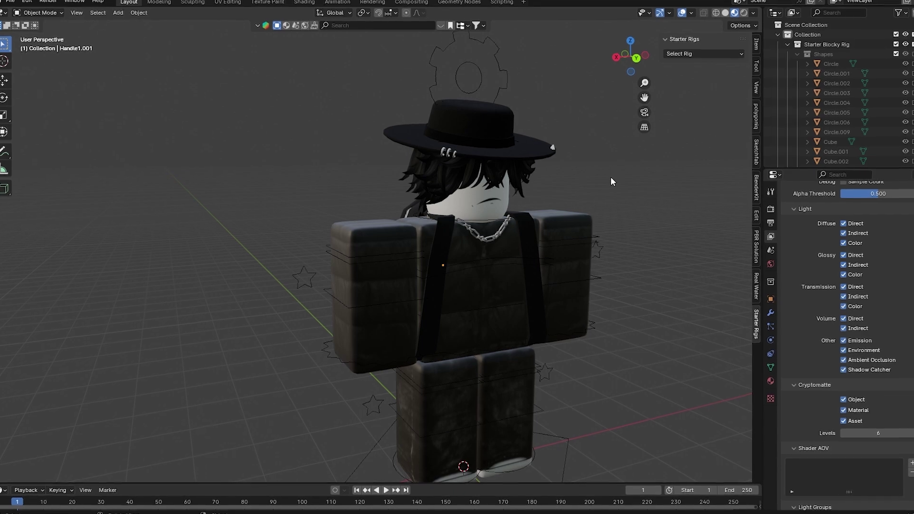
Select the backpack accessory together with the Blocky Rig and switch the rig to Pose Mode
{"action": "left_click", "coordinate": [700, 50]}
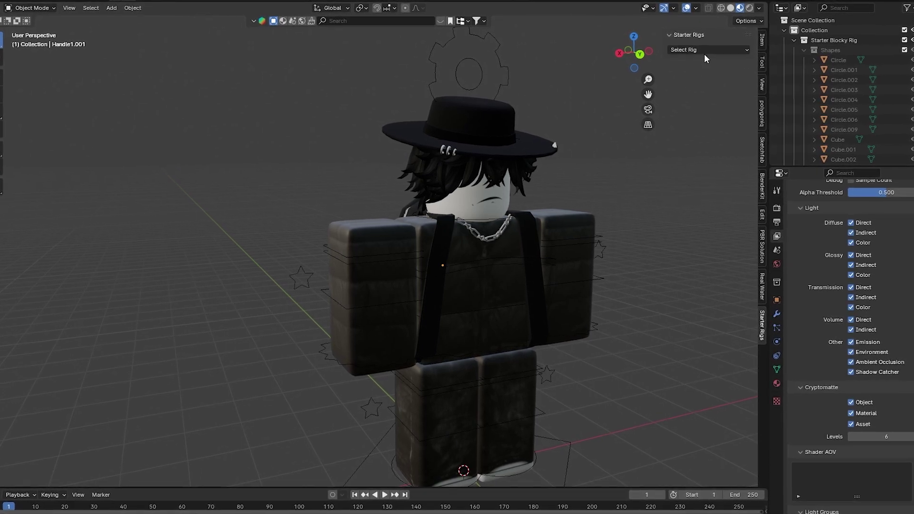
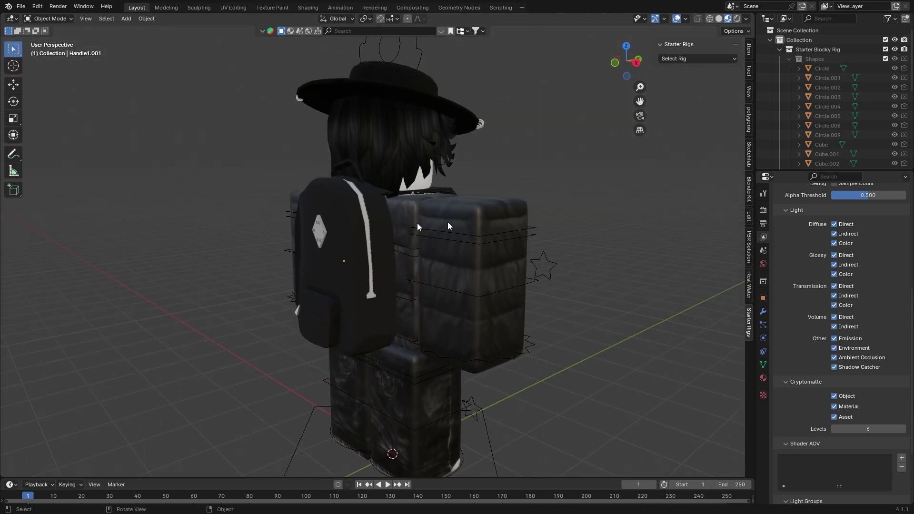
{"action": "left_click", "coordinate": [355, 224]}
{"action": "scroll", "coordinate": [401, 163], "scroll_direction": "down", "scroll_amount": 5}
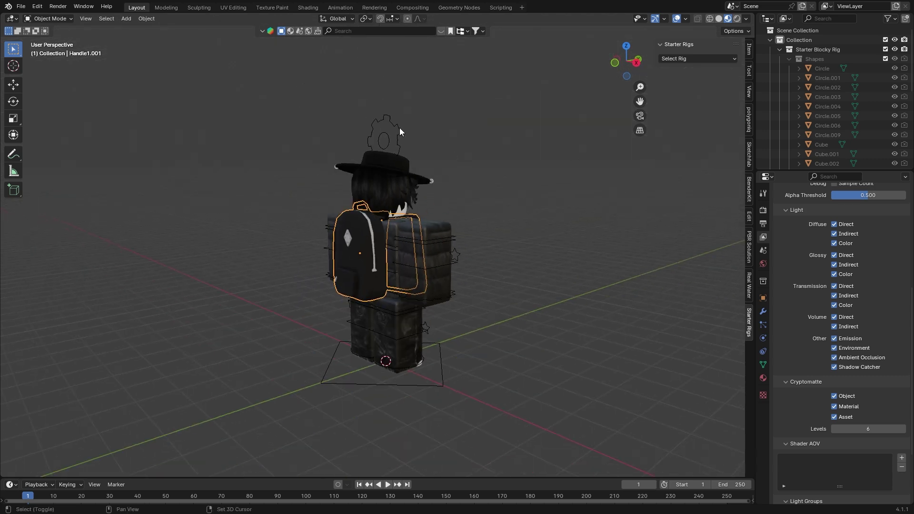
{"action": "left_click", "coordinate": [393, 118], "text": "shift"}
{"action": "key", "text": "ctrl+Tab"}
{"action": "middle_click_drag", "start_coordinate": [501, 219], "coordinate": [432, 229]}
{"action": "scroll", "coordinate": [354, 210], "scroll_direction": "up", "scroll_amount": 4}
{"action": "scroll", "coordinate": [526, 233], "scroll_direction": "down", "scroll_amount": 2}
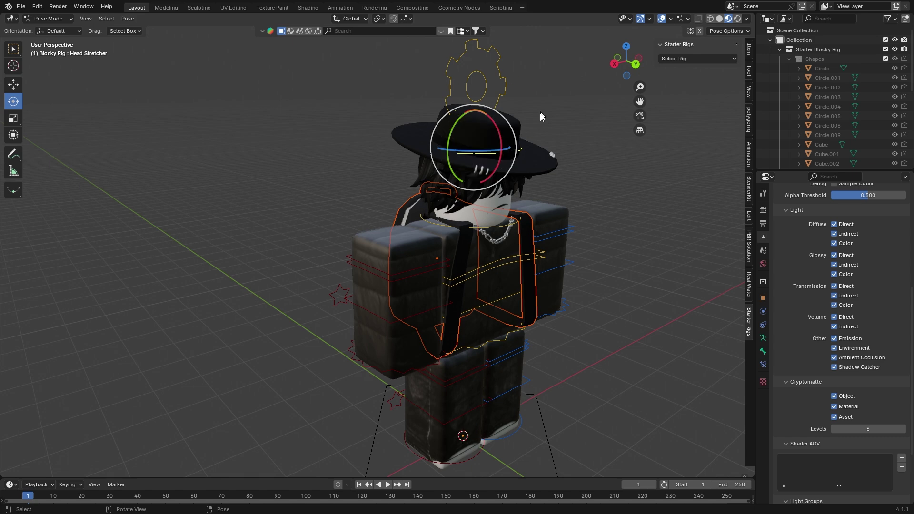
{"action": "middle_click_drag", "start_coordinate": [516, 313], "coordinate": [384, 223], "text": "shift"}
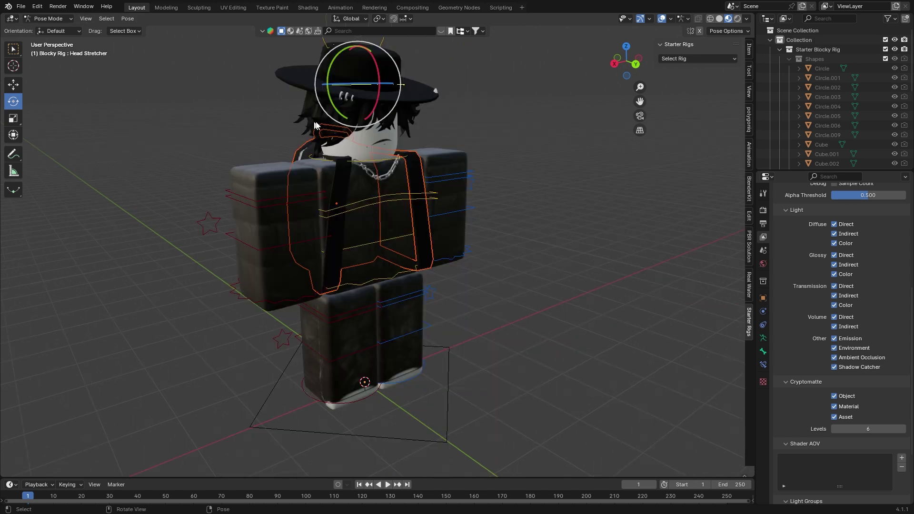
Select the Uppertorso and Hips bones in turn and examine how far the backpack straps extend across the torso bones
{"action": "left_click", "coordinate": [372, 198]}
{"action": "scroll", "coordinate": [376, 193], "scroll_direction": "up", "scroll_amount": 4}
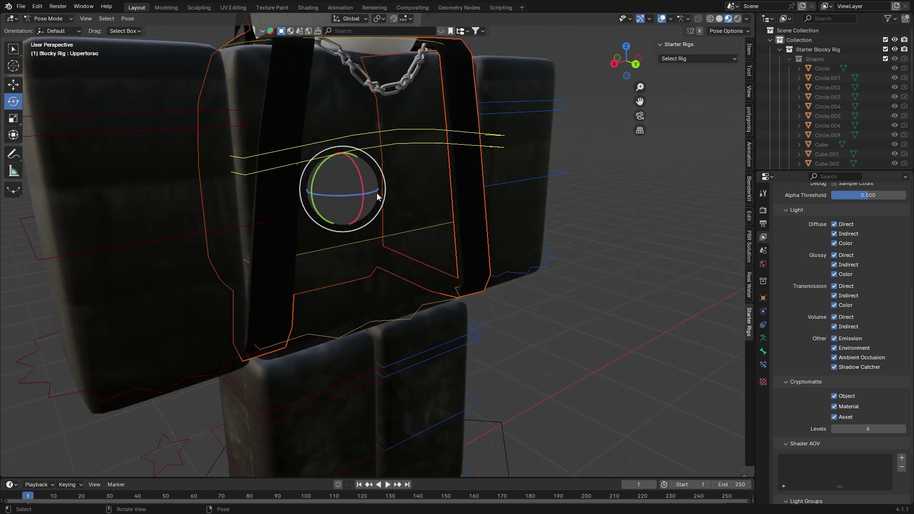
{"action": "scroll", "coordinate": [376, 193], "scroll_direction": "down", "scroll_amount": 3}
{"action": "middle_click_drag", "start_coordinate": [376, 193], "coordinate": [321, 166]}
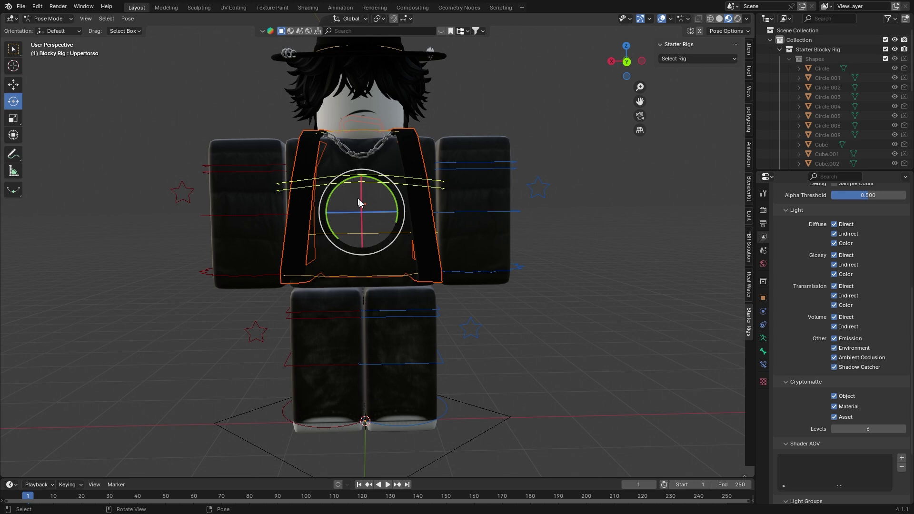
{"action": "left_click", "coordinate": [390, 277]}
{"action": "middle_click_drag", "start_coordinate": [390, 277], "coordinate": [446, 315]}
{"action": "scroll", "coordinate": [410, 302], "scroll_direction": "up", "scroll_amount": 5}
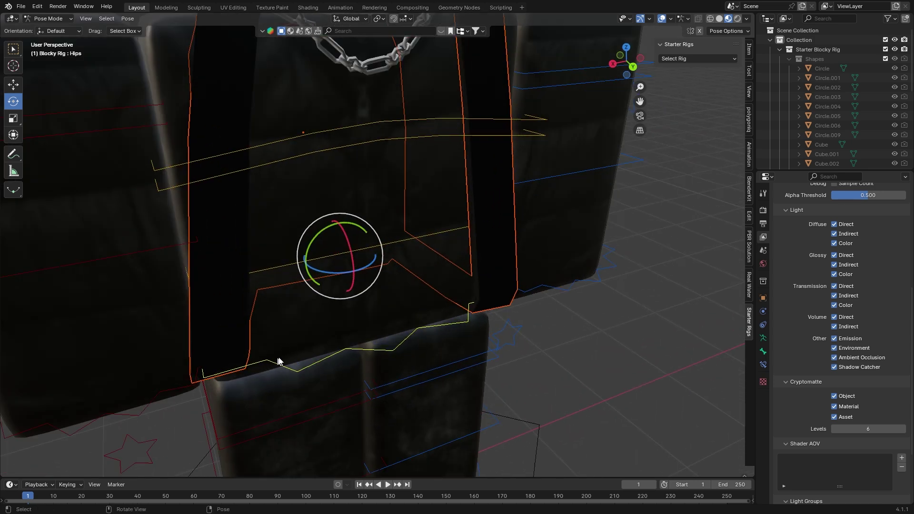
{"action": "scroll", "coordinate": [465, 310], "scroll_direction": "down", "scroll_amount": 6}
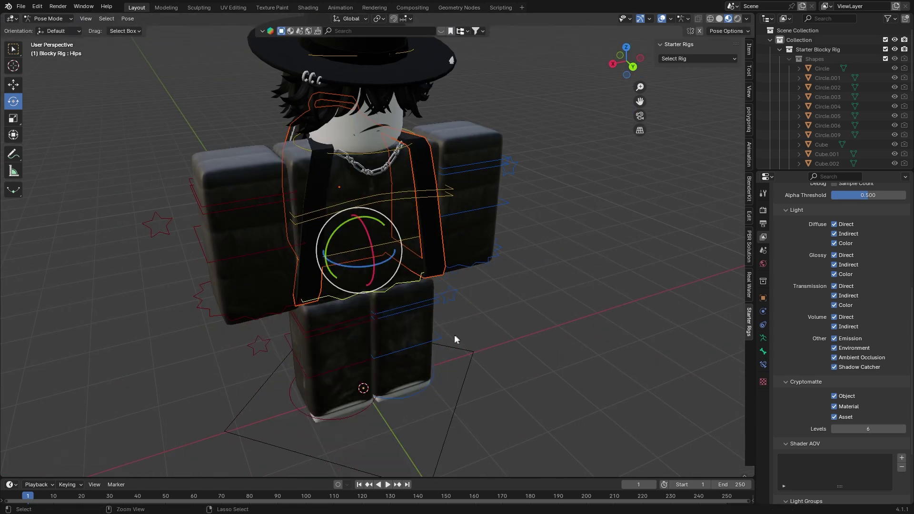
{"action": "scroll", "coordinate": [455, 336], "scroll_direction": "up", "scroll_amount": 5}
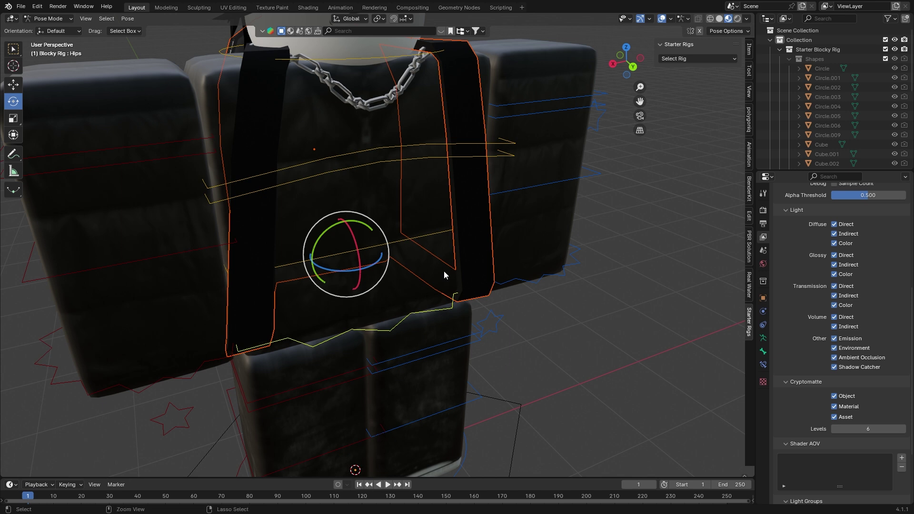
Parent the backpack to the Blocky Rig using Armature Deform With Empty Groups, and return to Object Mode
{"action": "key", "text": "ctrl+p"}
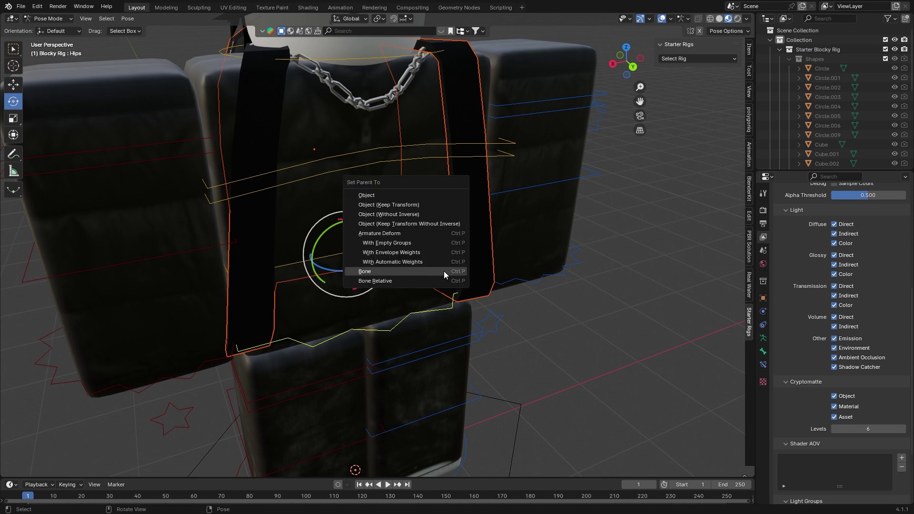
{"action": "left_click", "coordinate": [403, 245]}
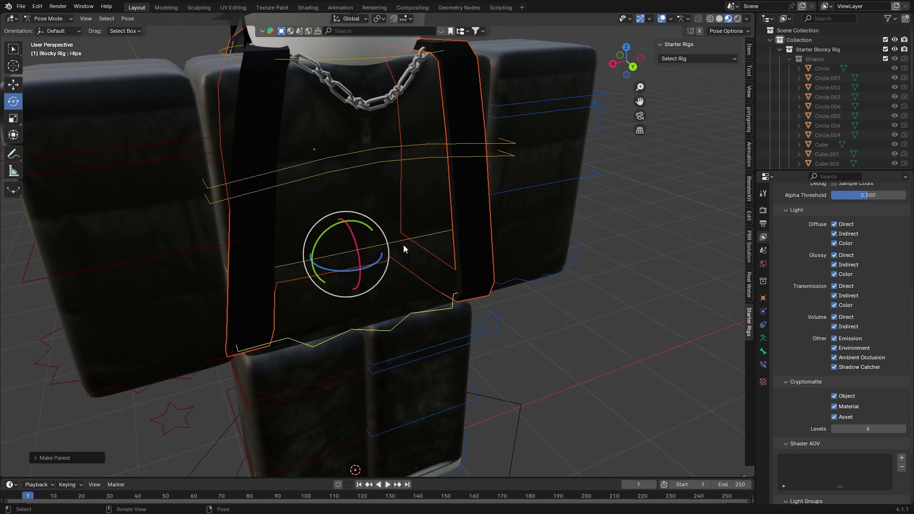
{"action": "left_click", "coordinate": [50, 20]}
{"action": "left_click", "coordinate": [53, 28]}
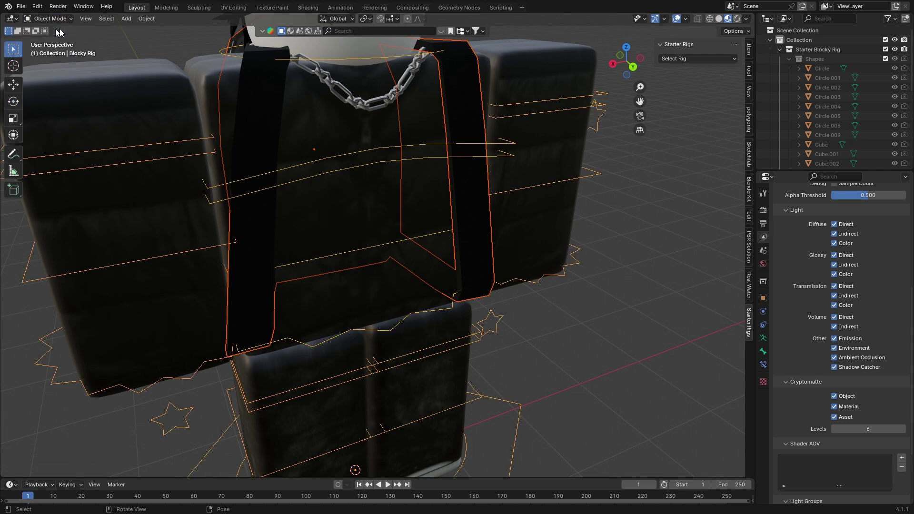
Select only the backpack accessory and enter Edit Mode on its mesh
{"action": "scroll", "coordinate": [292, 120], "scroll_direction": "down", "scroll_amount": 2}
{"action": "left_click", "coordinate": [251, 88]}
{"action": "scroll", "coordinate": [221, 113], "scroll_direction": "down", "scroll_amount": 4}
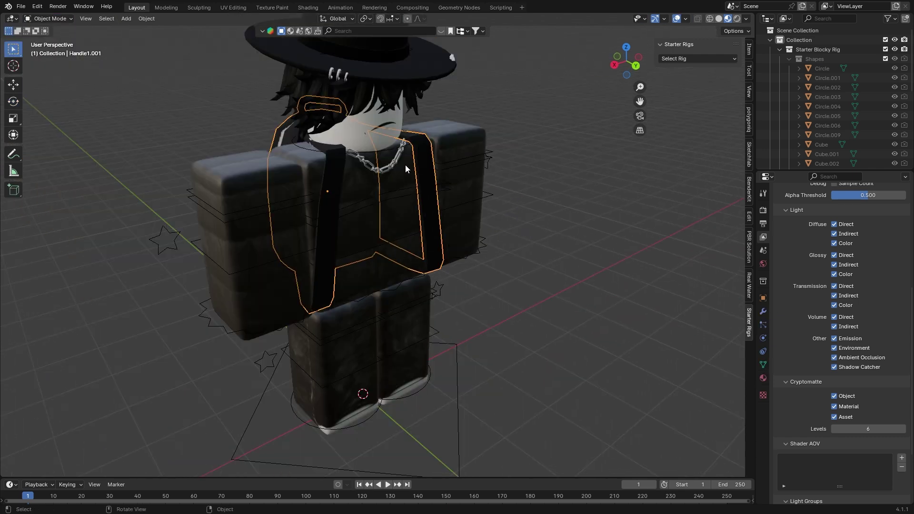
{"action": "key", "text": "Tab"}
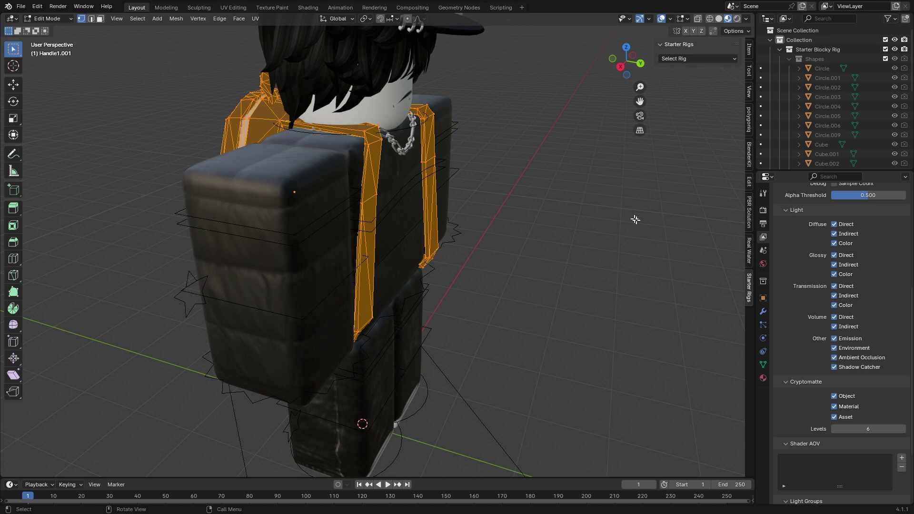
Choose the TorsoBendy vertex group for the backpack's fully selected mesh and inspect its straps
{"action": "left_click", "coordinate": [762, 364]}
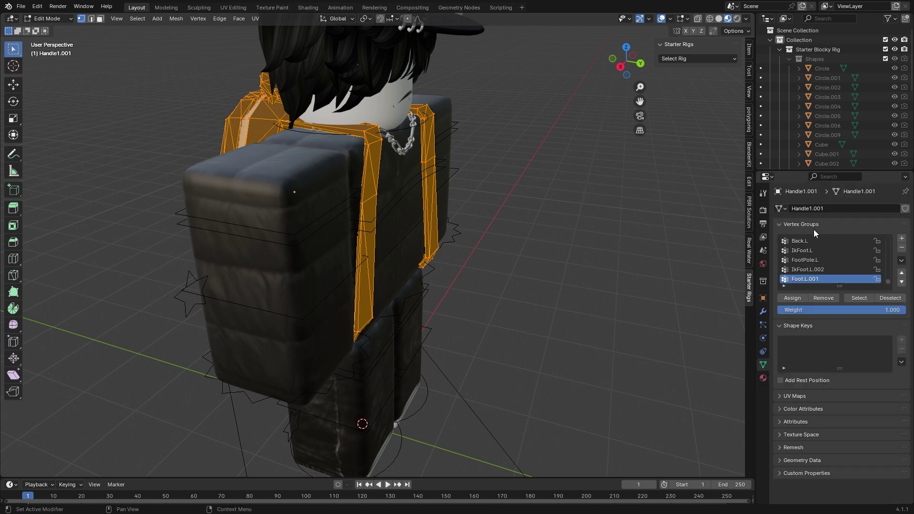
{"action": "scroll", "coordinate": [813, 253], "scroll_direction": "up", "scroll_amount": 5}
{"action": "scroll", "coordinate": [813, 254], "scroll_direction": "up", "scroll_amount": 6}
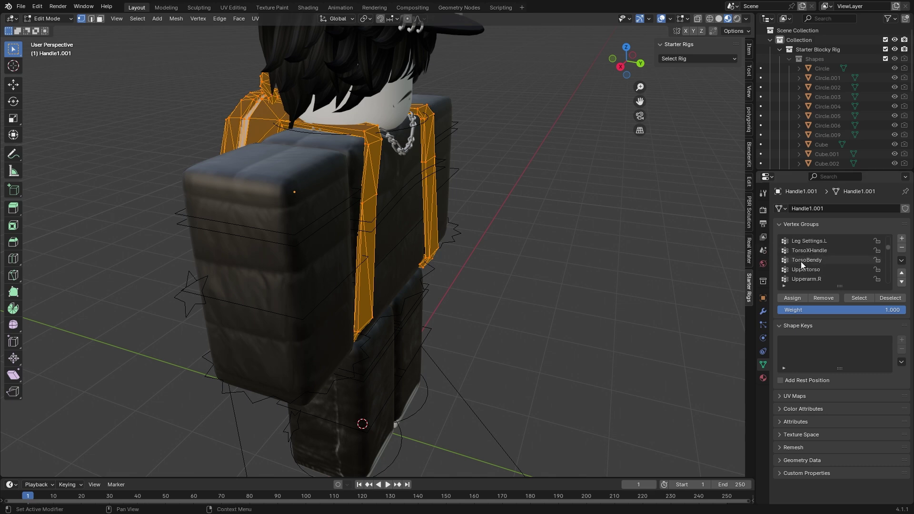
{"action": "left_click", "coordinate": [796, 262]}
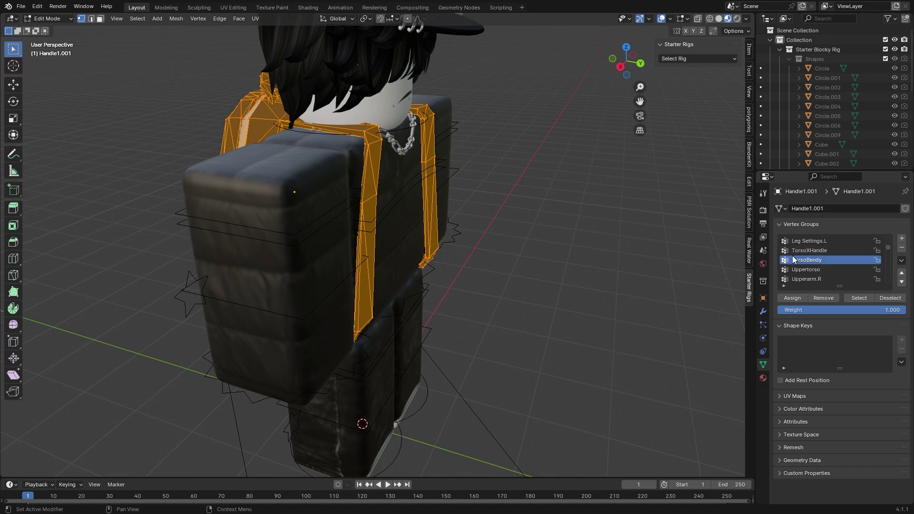
{"action": "middle_click_drag", "start_coordinate": [452, 241], "coordinate": [414, 233]}
{"action": "scroll", "coordinate": [414, 233], "scroll_direction": "up", "scroll_amount": 4}
{"action": "middle_click_drag", "start_coordinate": [426, 351], "coordinate": [424, 382]}
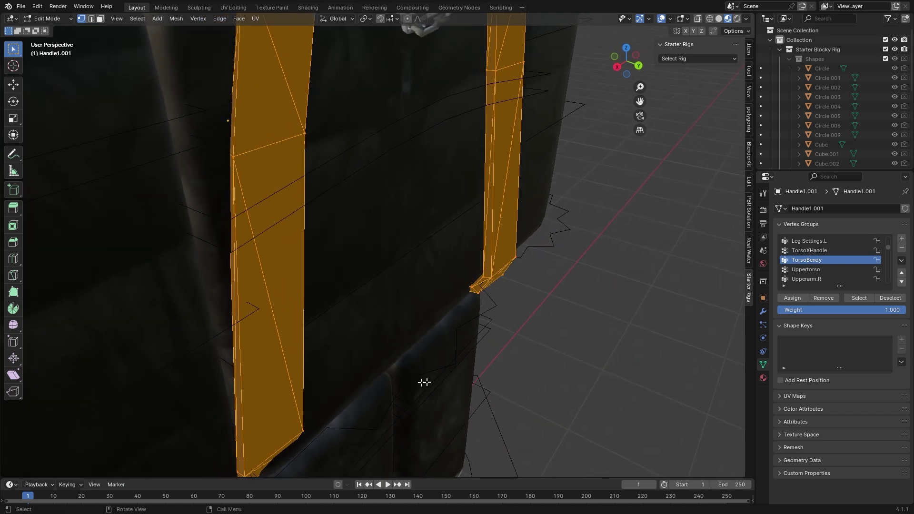
{"action": "scroll", "coordinate": [547, 299], "scroll_direction": "down", "scroll_amount": 6}
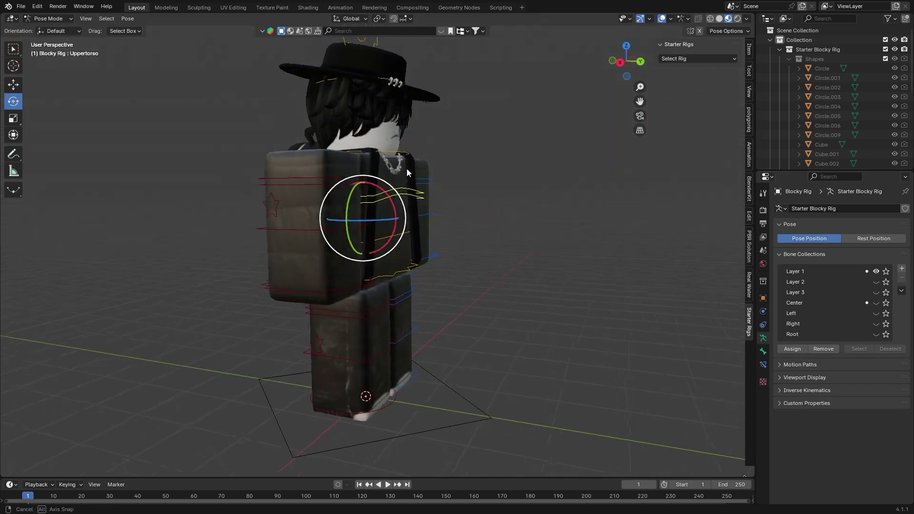
Try rotating the rig's Uppertorso bone to test the backpack's deformation
{"action": "scroll", "coordinate": [406, 173], "scroll_direction": "up", "scroll_amount": 2}
{"action": "left_click_drag", "start_coordinate": [380, 181], "coordinate": [404, 208]}
{"action": "middle_click_drag", "start_coordinate": [404, 208], "coordinate": [374, 96]}
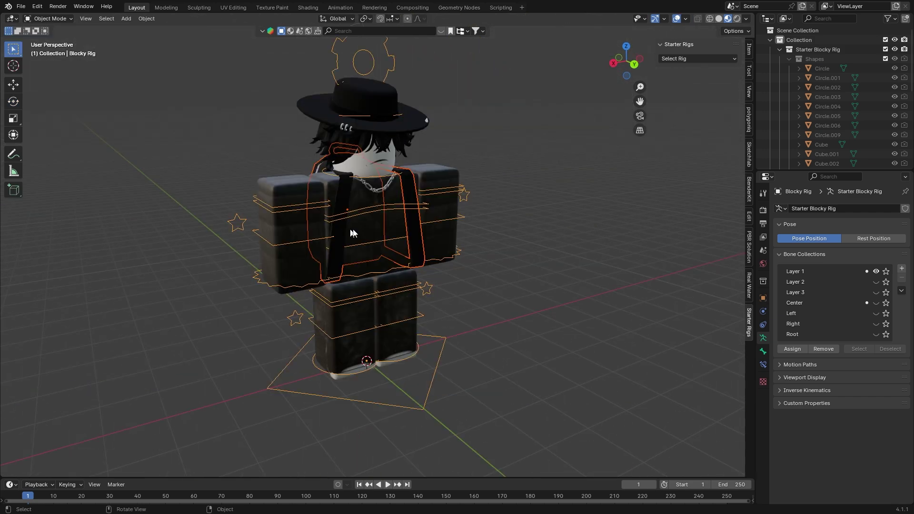
Put the Blocky Rig back in Pose Mode and rotate the Uppertorso bone forward and back, checking the backpack's bending from several sides
{"action": "left_click", "coordinate": [536, 219]}
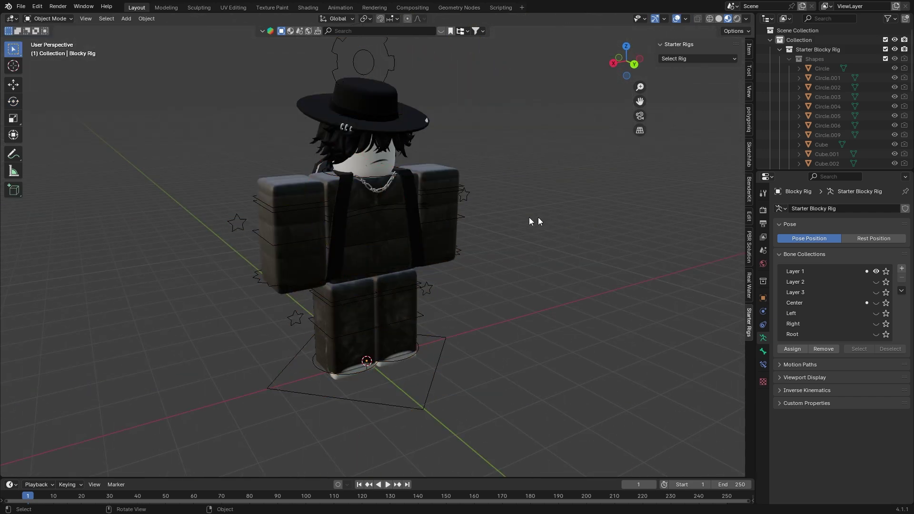
{"action": "left_click", "coordinate": [468, 197]}
{"action": "key", "text": "ctrl+Tab"}
{"action": "scroll", "coordinate": [398, 209], "scroll_direction": "up", "scroll_amount": 1}
{"action": "middle_click_drag", "start_coordinate": [399, 208], "coordinate": [456, 203]}
{"action": "scroll", "coordinate": [456, 203], "scroll_direction": "up", "scroll_amount": 1}
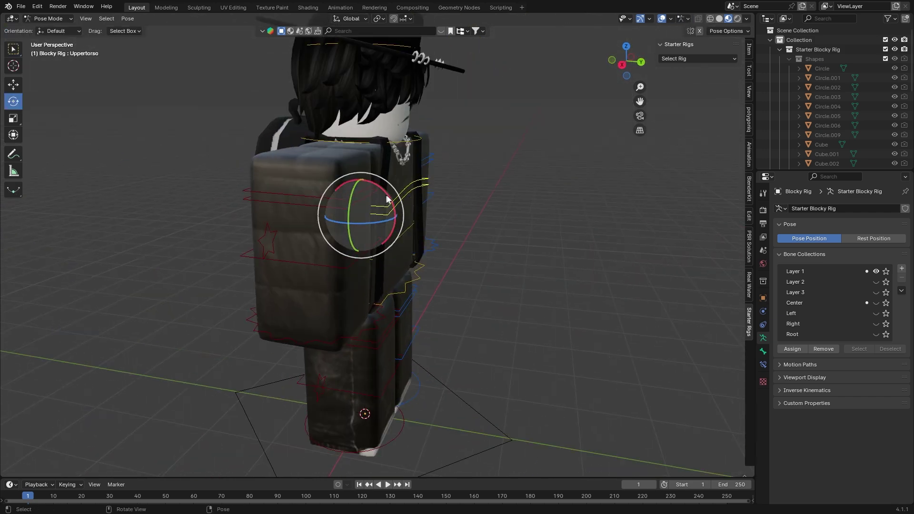
{"action": "left_click_drag", "start_coordinate": [387, 199], "coordinate": [404, 217]}
{"action": "scroll", "coordinate": [414, 215], "scroll_direction": "up", "scroll_amount": 1}
{"action": "middle_click_drag", "start_coordinate": [419, 213], "coordinate": [380, 200]}
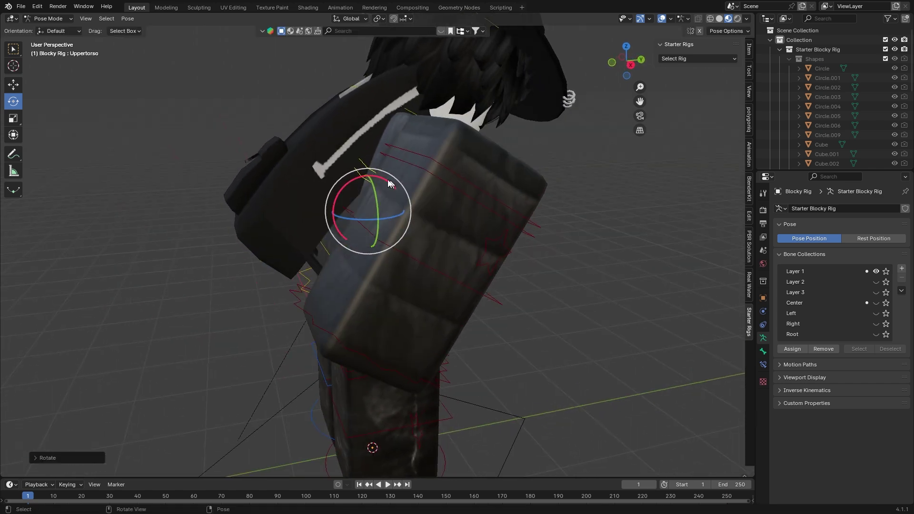
{"action": "left_click_drag", "start_coordinate": [389, 184], "coordinate": [272, 115]}
{"action": "middle_click_drag", "start_coordinate": [382, 176], "coordinate": [390, 228]}
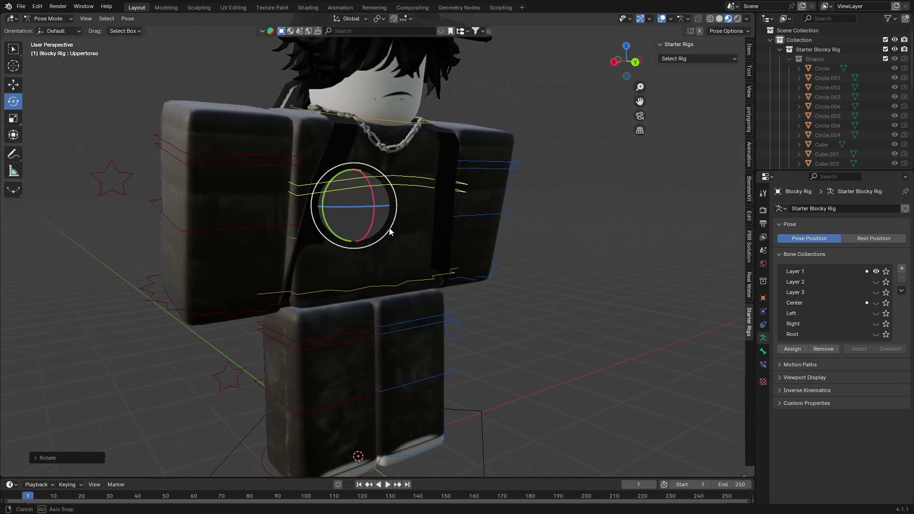
Select all of the Blocky Rig's bones, clear their rotation, and return to Object Mode
{"action": "left_click", "coordinate": [352, 240]}
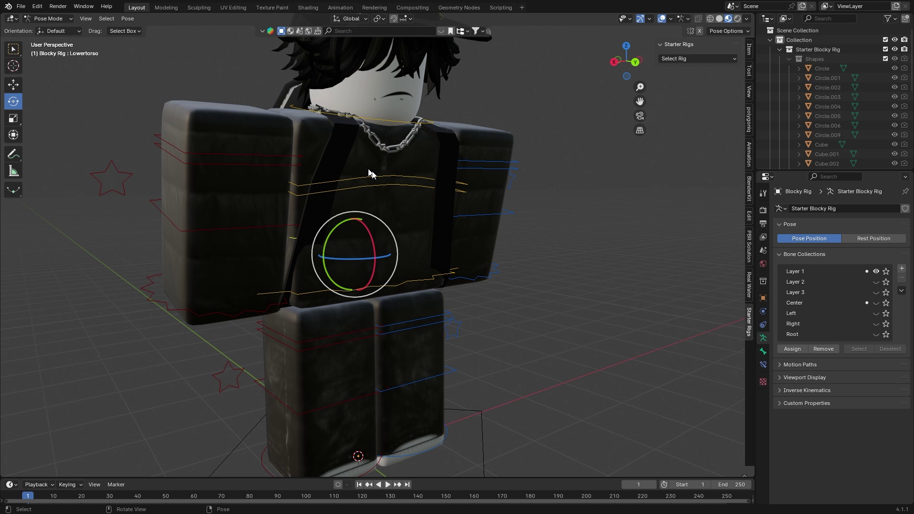
{"action": "left_click", "coordinate": [384, 177]}
{"action": "left_click", "coordinate": [358, 224]}
{"action": "key", "text": "a"}
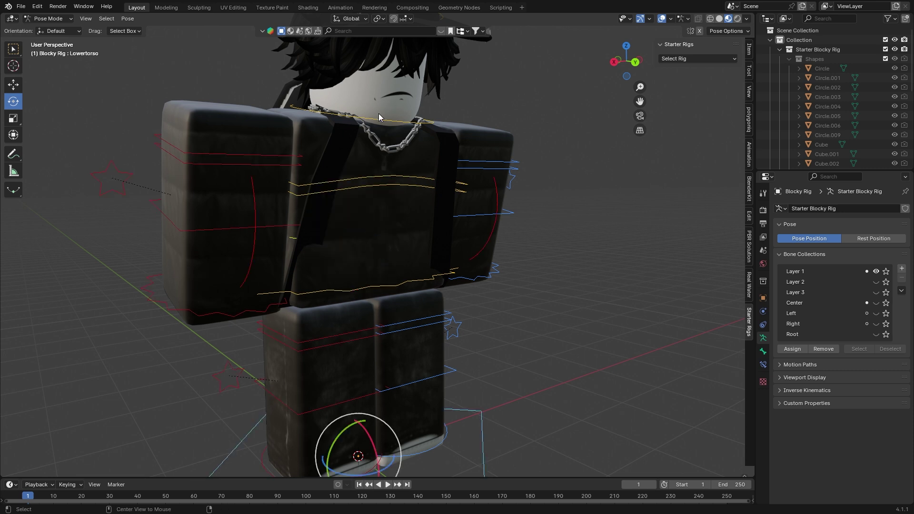
{"action": "key", "text": "alt+r"}
{"action": "key", "text": "alt+a"}
{"action": "middle_click_drag", "start_coordinate": [484, 149], "coordinate": [624, 145]}
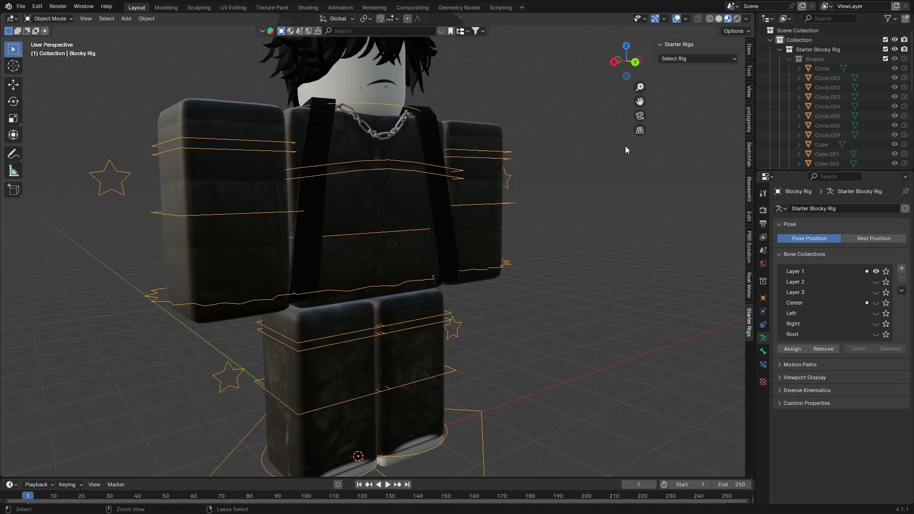
{"action": "left_click", "coordinate": [442, 128]}
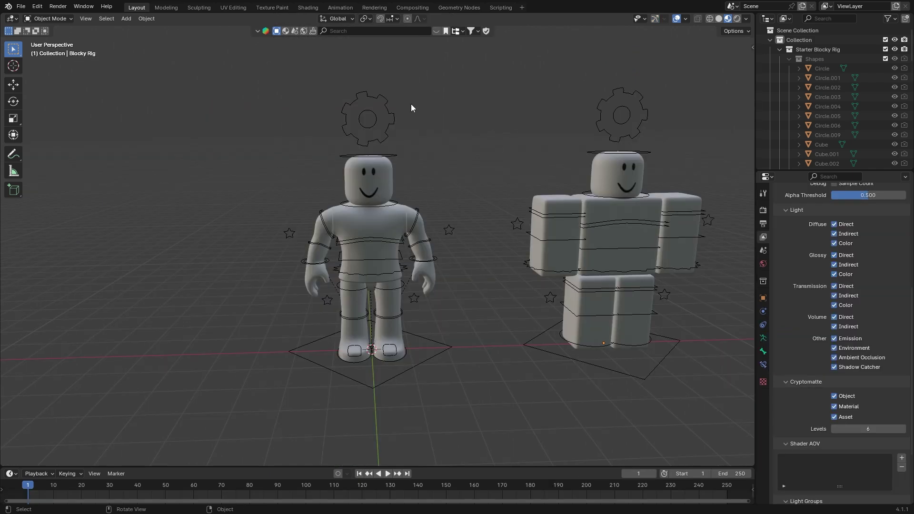
Put the Starter Boy Rig in Pose Mode and show the transform properties of its bones
{"action": "left_click", "coordinate": [395, 124]}
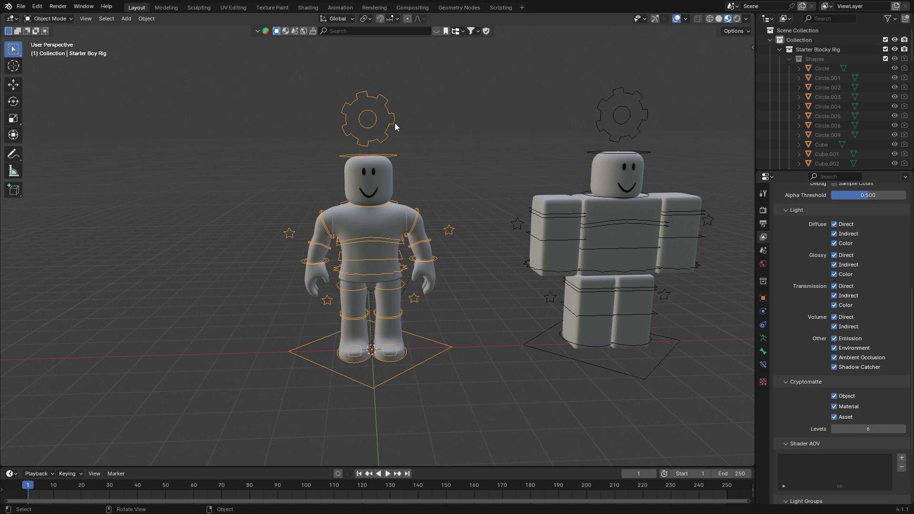
{"action": "left_click", "coordinate": [48, 19]}
{"action": "left_click", "coordinate": [51, 51]}
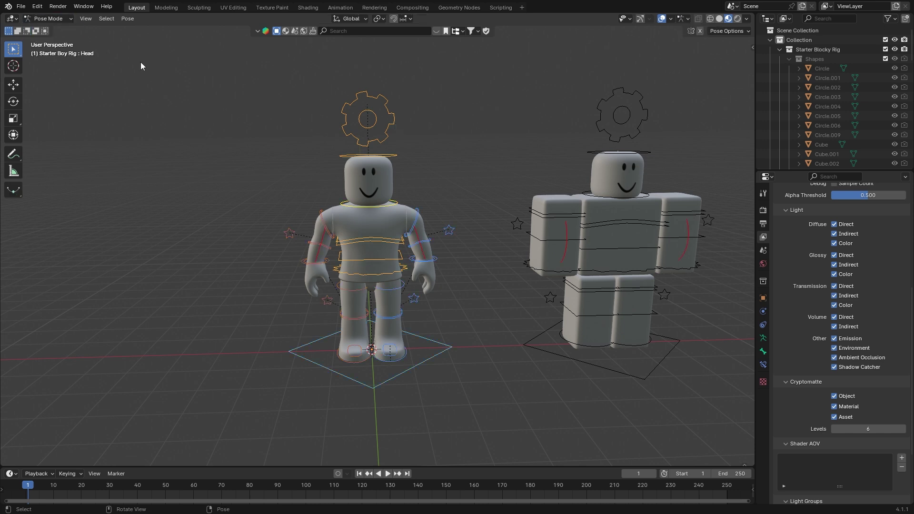
{"action": "key", "text": "n"}
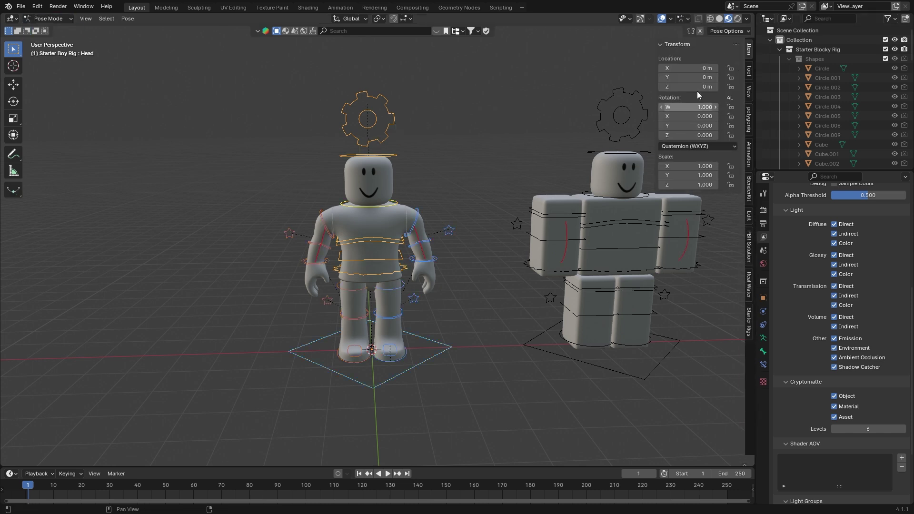
Go through the Starter Boy Rig's controls: the Settings gear, the left arm settings star, both leg settings stars and the right toe
{"action": "left_click", "coordinate": [379, 96]}
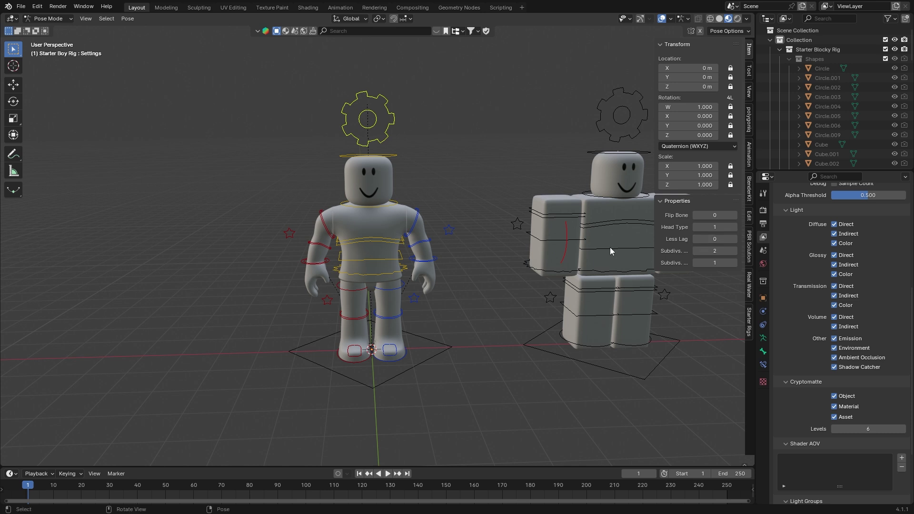
{"action": "left_click", "coordinate": [448, 232]}
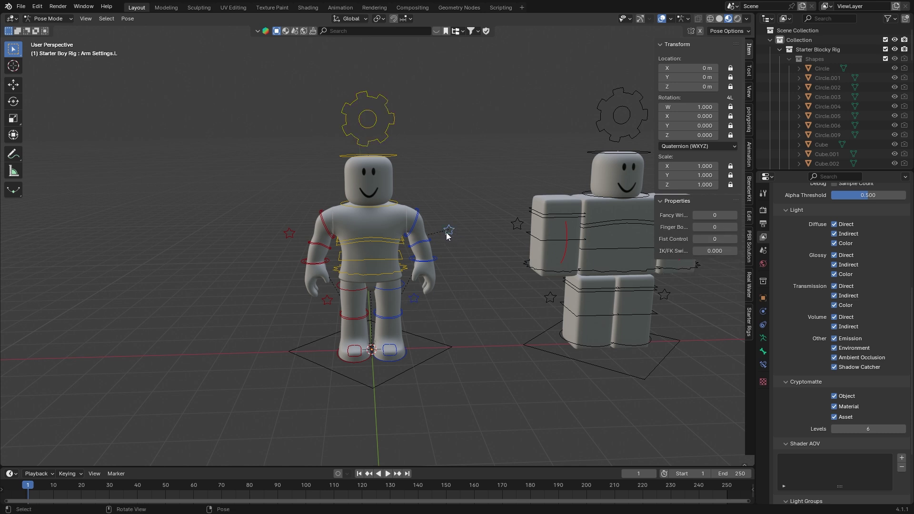
{"action": "left_click_drag", "start_coordinate": [415, 202], "coordinate": [459, 273]}
{"action": "left_click", "coordinate": [417, 302]}
{"action": "left_click_drag", "start_coordinate": [431, 342], "coordinate": [386, 284]}
{"action": "left_click", "coordinate": [327, 301]}
{"action": "left_click", "coordinate": [353, 351]}
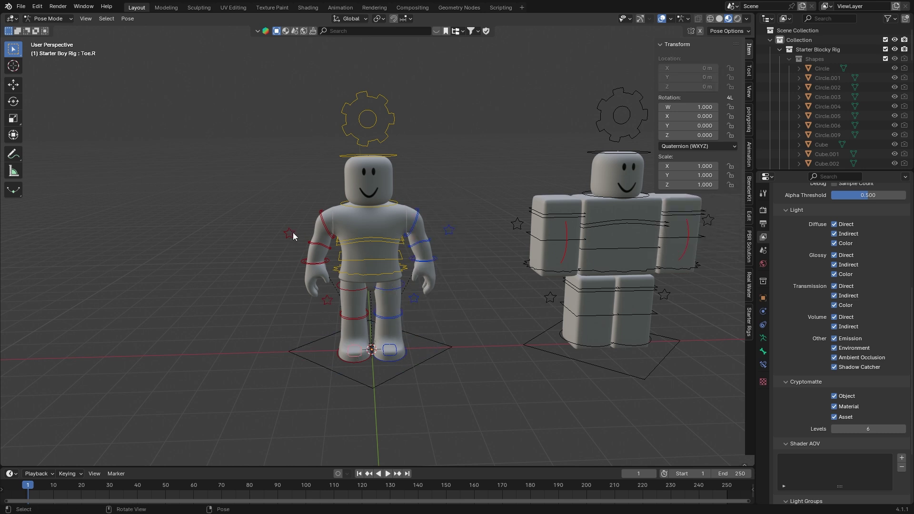
Try rotating the Blocky Rig about the global Z axis with its FlipBone, and undo the rotation
{"action": "left_click", "coordinate": [354, 139]}
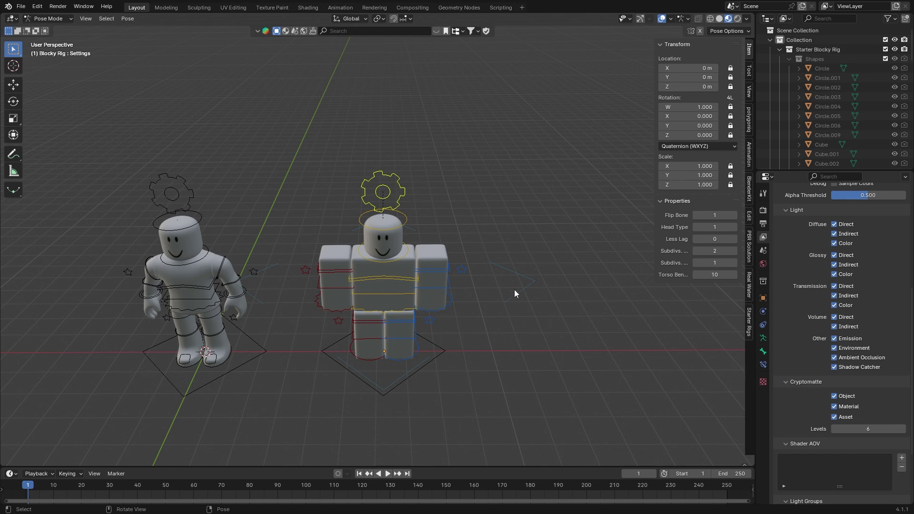
{"action": "left_click", "coordinate": [512, 276]}
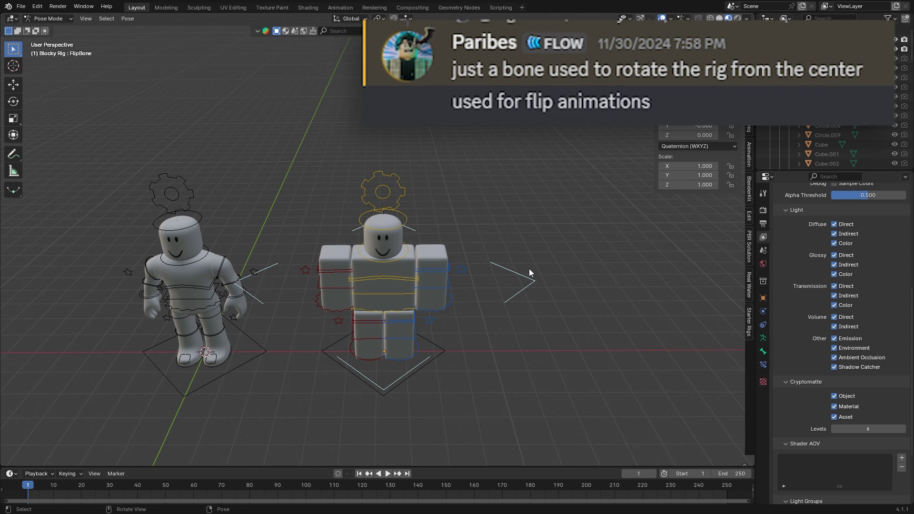
{"action": "key", "text": "r"}
{"action": "key", "text": "z"}
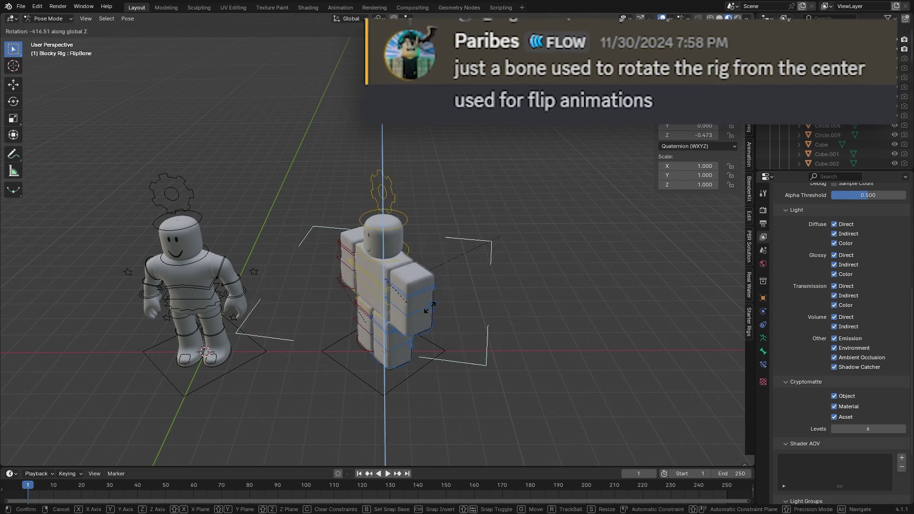
{"action": "left_click", "coordinate": [437, 349]}
{"action": "key", "text": "ctrl+z"}
Try moving the Blocky Rig with its Master bone, undo the move, and reselect the FlipBone
{"action": "left_click", "coordinate": [436, 357]}
{"action": "key", "text": "g"}
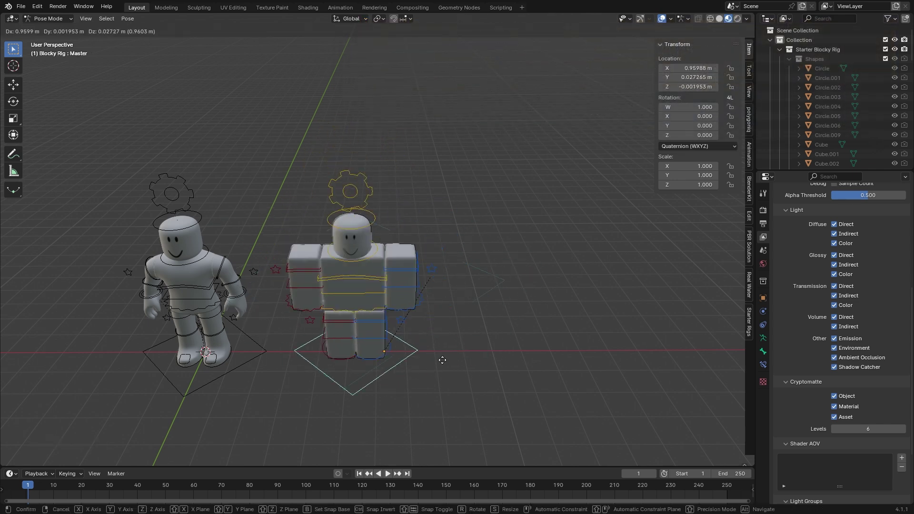
{"action": "left_click", "coordinate": [476, 335]}
{"action": "key", "text": "ctrl+z"}
{"action": "left_click", "coordinate": [512, 297]}
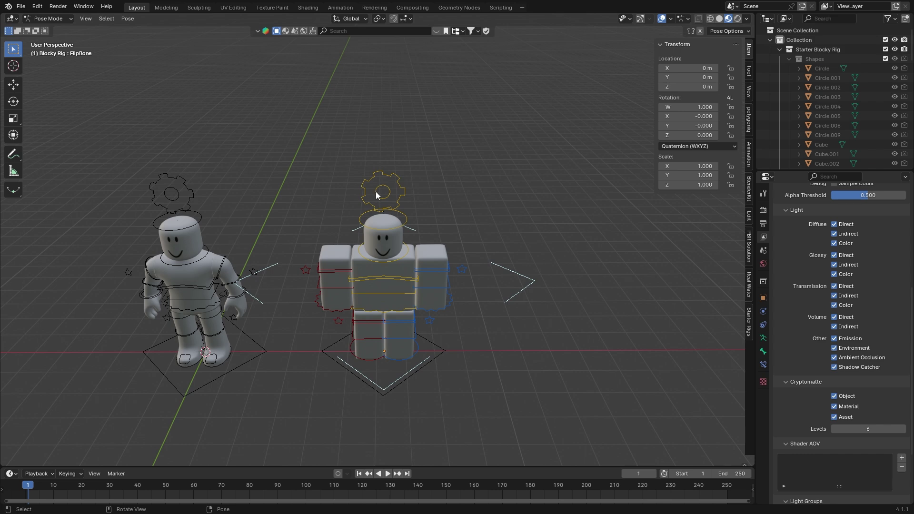
Select the Blocky Rig's Settings gear and set its Flip Bone property to 0
{"action": "left_click", "coordinate": [395, 174]}
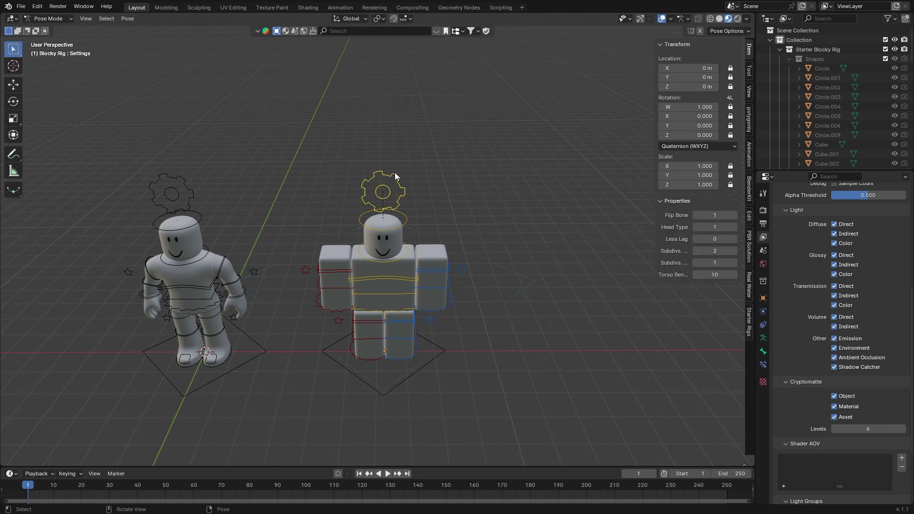
{"action": "left_click", "coordinate": [697, 215]}
{"action": "scroll", "coordinate": [443, 213], "scroll_direction": "up", "scroll_amount": 3}
{"action": "scroll", "coordinate": [447, 215], "scroll_direction": "down", "scroll_amount": 2}
{"action": "scroll", "coordinate": [500, 231], "scroll_direction": "up", "scroll_amount": 2}
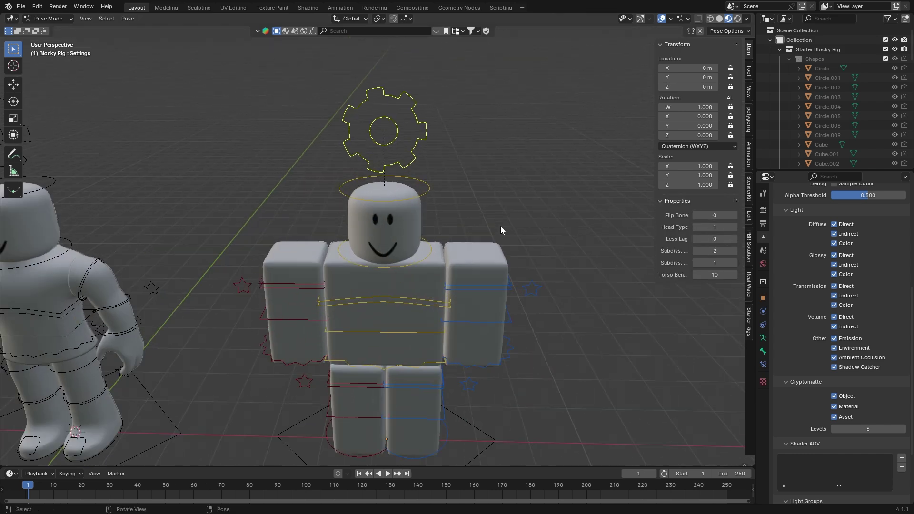
{"action": "scroll", "coordinate": [501, 231], "scroll_direction": "up", "scroll_amount": 1}
Try Head Type 2 and 3 on the Blocky Rig, checking each head shape, and return to 2
{"action": "left_click", "coordinate": [714, 227]}
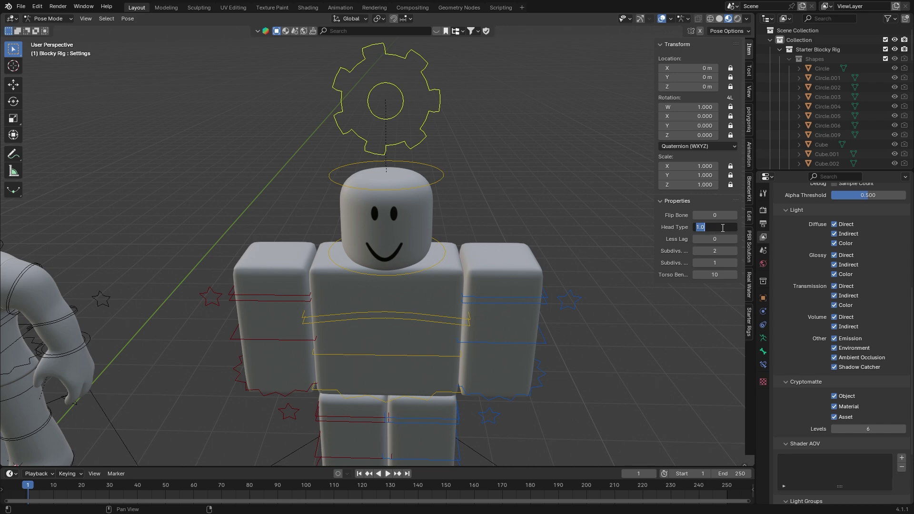
{"action": "key", "text": "Return"}
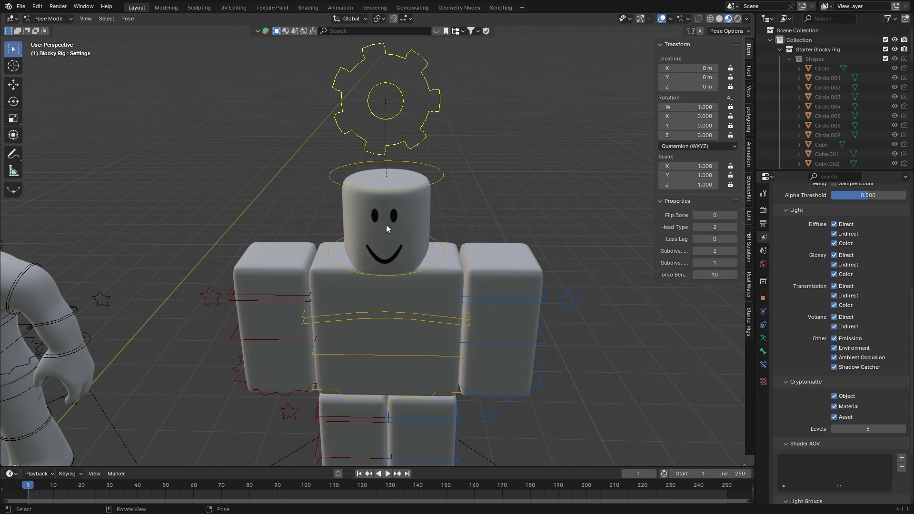
{"action": "scroll", "coordinate": [444, 244], "scroll_direction": "up", "scroll_amount": 2}
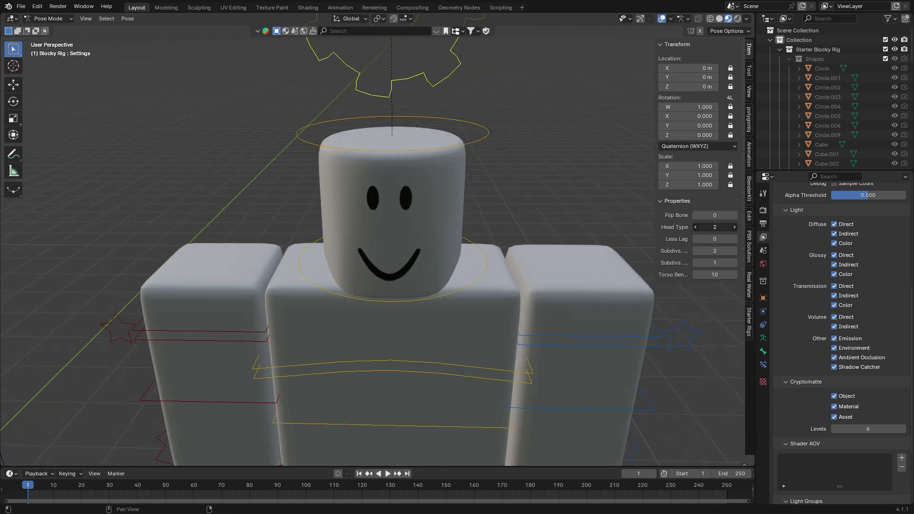
{"action": "left_click_drag", "start_coordinate": [714, 227], "coordinate": [728, 227]}
{"action": "middle_click_drag", "start_coordinate": [380, 254], "coordinate": [406, 238]}
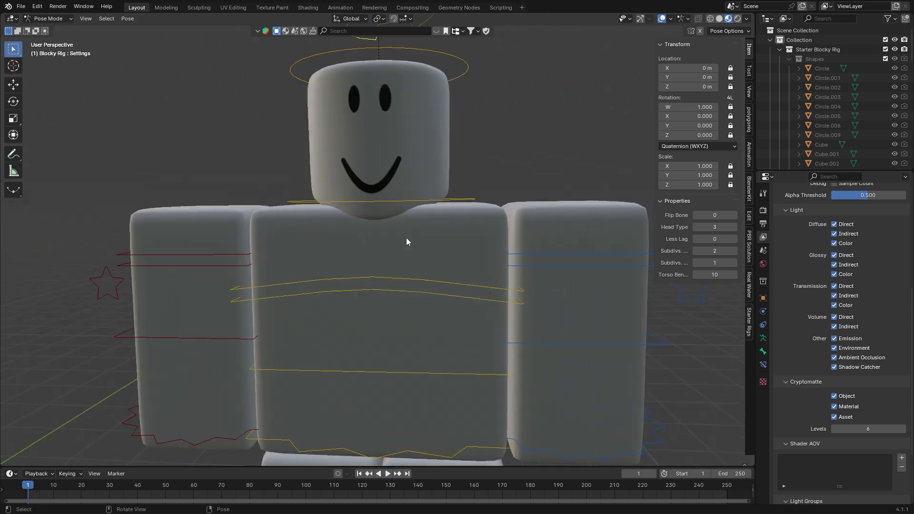
{"action": "left_click_drag", "start_coordinate": [716, 225], "coordinate": [704, 227]}
Compare the Blocky Rig's head with the Starter Boy Rig's, and set the Blocky Rig's Head Type to 1
{"action": "scroll", "coordinate": [442, 207], "scroll_direction": "down", "scroll_amount": 5}
{"action": "middle_click_drag", "start_coordinate": [71, 211], "coordinate": [236, 229], "text": "shift"}
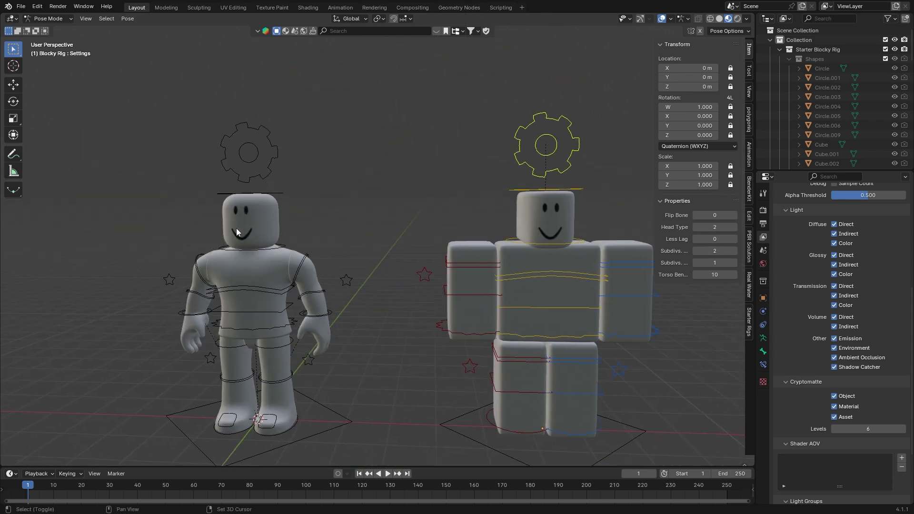
{"action": "middle_click_drag", "start_coordinate": [592, 226], "coordinate": [418, 219], "text": "shift"}
{"action": "scroll", "coordinate": [418, 219], "scroll_direction": "up", "scroll_amount": 3}
{"action": "mouse_move", "coordinate": [714, 227]}
{"action": "left_mouse_down"}
{"action": "mouse_move", "coordinate": [707, 227]}
{"action": "mouse_move", "coordinate": [723, 227]}
{"action": "mouse_move", "coordinate": [699, 227]}
{"action": "mouse_move", "coordinate": [709, 227]}
{"action": "left_mouse_up"}
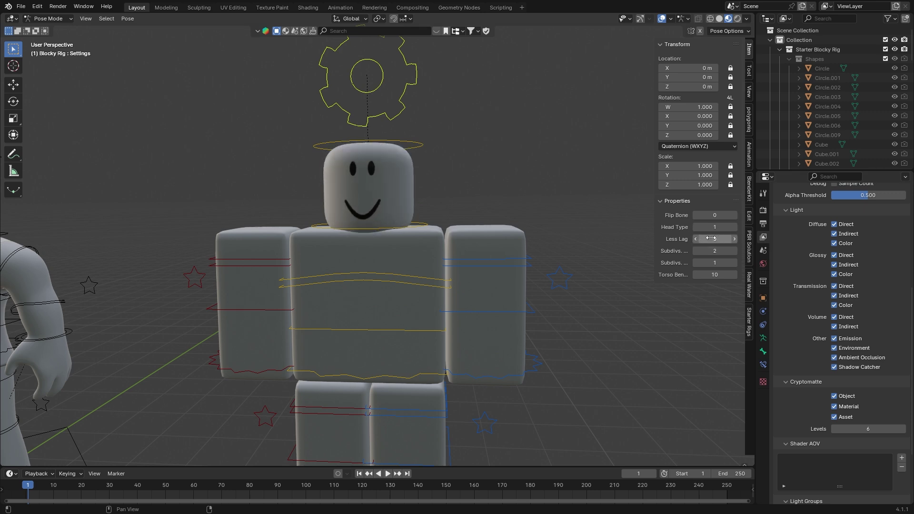
Widen the sidebar to show the full property names, and examine the upper corner of the Blocky Rig's left arm up close
{"action": "left_click_drag", "start_coordinate": [708, 232], "coordinate": [585, 242]}
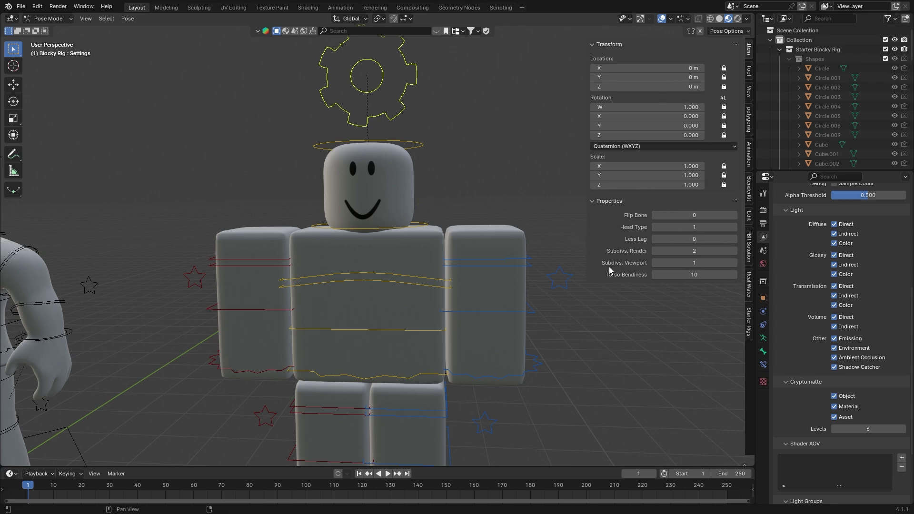
{"action": "middle_click_drag", "start_coordinate": [429, 207], "coordinate": [372, 205]}
{"action": "scroll", "coordinate": [384, 209], "scroll_direction": "up", "scroll_amount": 5}
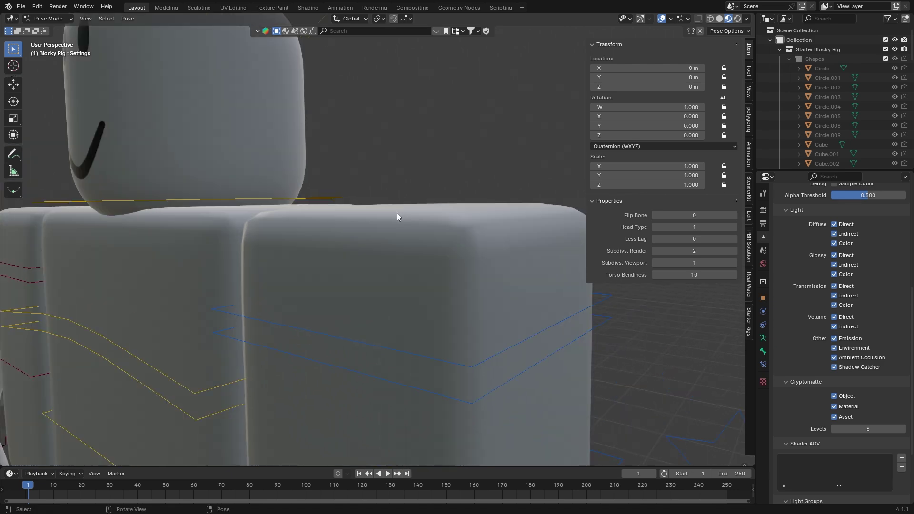
{"action": "scroll", "coordinate": [399, 212], "scroll_direction": "up", "scroll_amount": 4}
{"action": "key", "text": "shift+grave"}
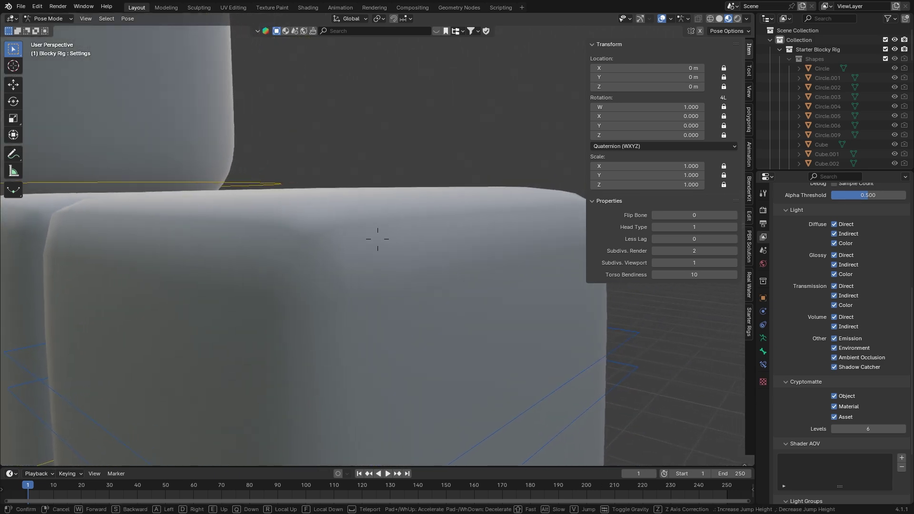
{"action": "key", "text": "a"}
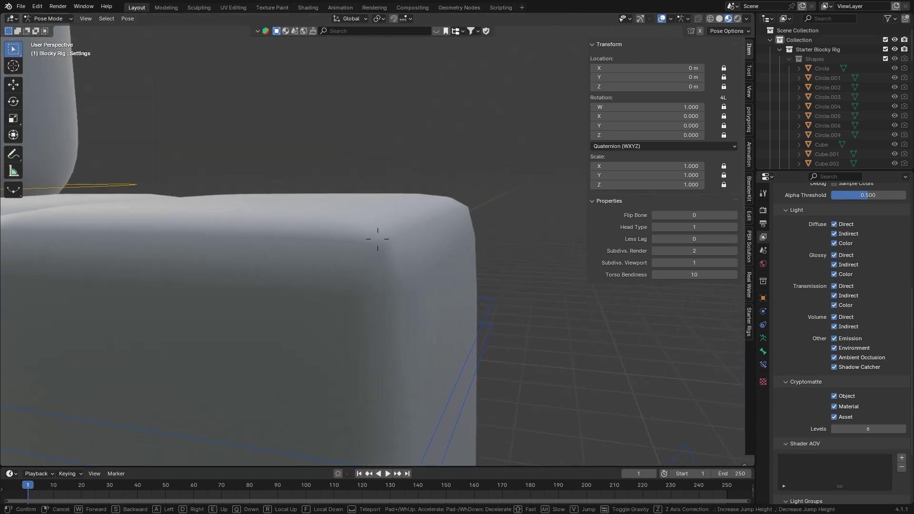
{"action": "key", "text": "a"}
{"action": "left_click", "coordinate": [378, 239]}
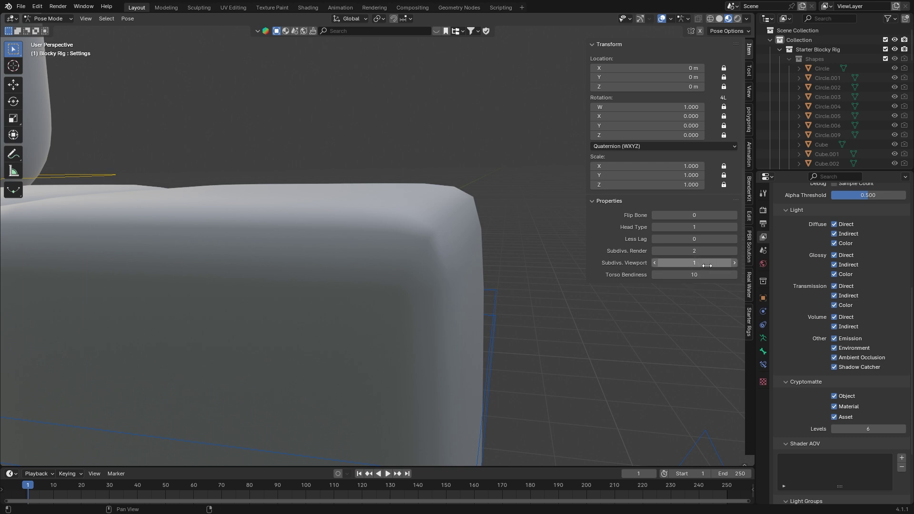
Set the Blocky Rig's Subdivs. Viewport to 3 and check the smoothness of the left arm's corner
{"action": "mouse_move", "coordinate": [704, 264]}
{"action": "left_mouse_down"}
{"action": "mouse_move", "coordinate": [671, 265]}
{"action": "mouse_move", "coordinate": [728, 263]}
{"action": "mouse_move", "coordinate": [685, 262]}
{"action": "mouse_move", "coordinate": [728, 262]}
{"action": "mouse_move", "coordinate": [716, 262]}
{"action": "left_mouse_up"}
{"action": "left_click", "coordinate": [685, 263]}
{"action": "type", "text": "2"}
{"action": "key", "text": "Return"}
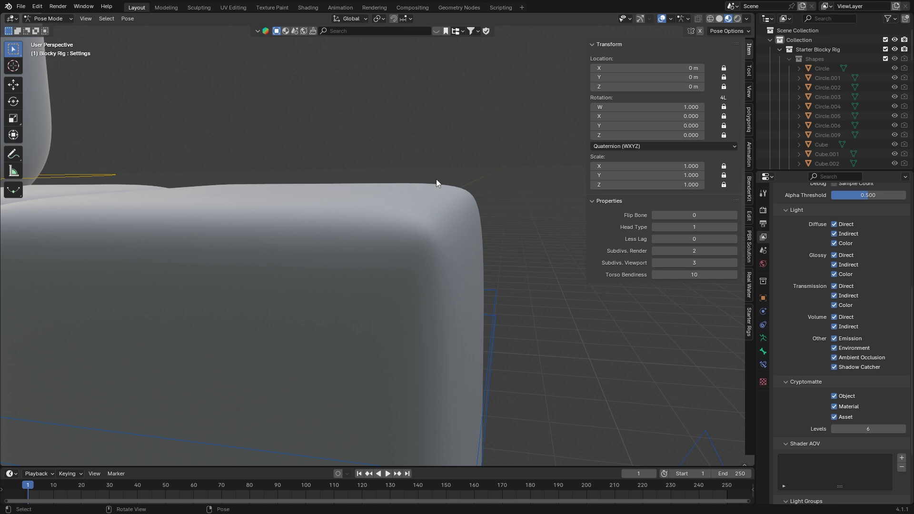
{"action": "middle_click_drag", "start_coordinate": [493, 201], "coordinate": [501, 185]}
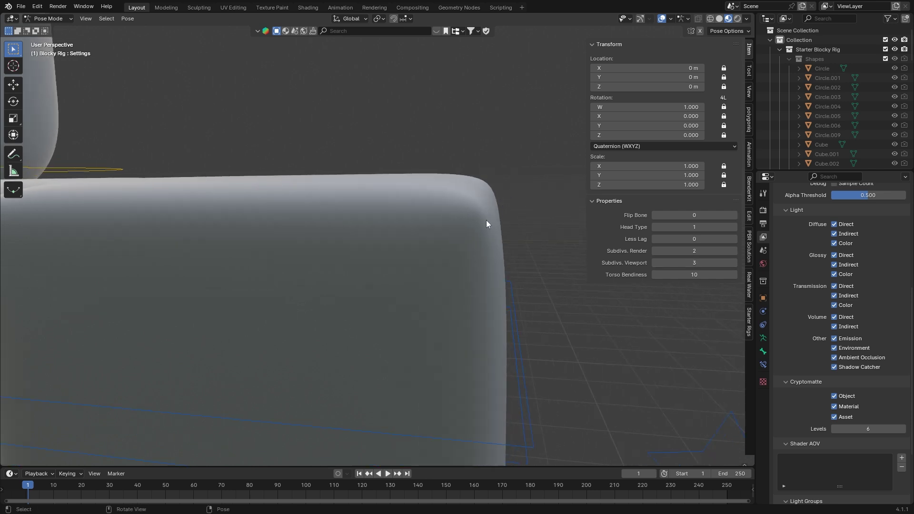
Look over both rigs, set the Blocky Rig's Subdivs. Viewport to 0, and inspect the left arm's corner
{"action": "scroll", "coordinate": [486, 220], "scroll_direction": "down", "scroll_amount": 10}
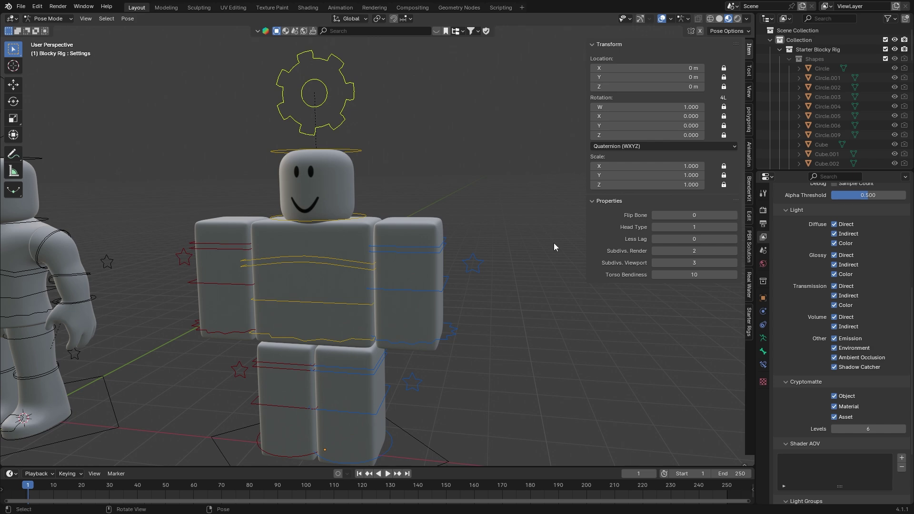
{"action": "scroll", "coordinate": [275, 216], "scroll_direction": "down", "scroll_amount": 3}
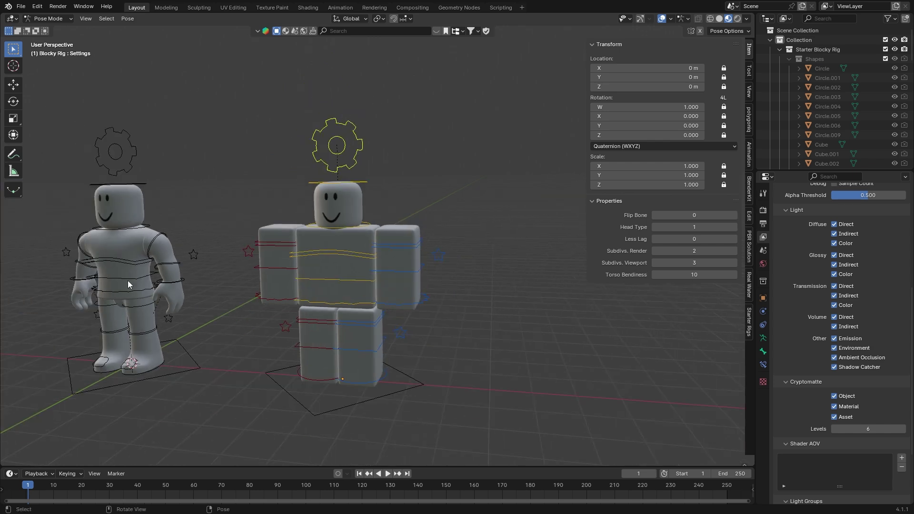
{"action": "middle_click_drag", "start_coordinate": [127, 281], "coordinate": [345, 254]}
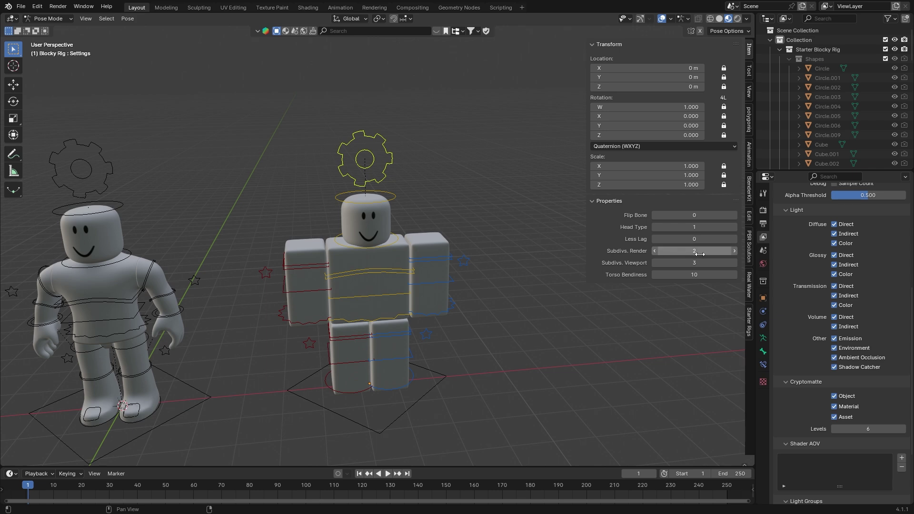
{"action": "middle_click_drag", "start_coordinate": [419, 231], "coordinate": [361, 232]}
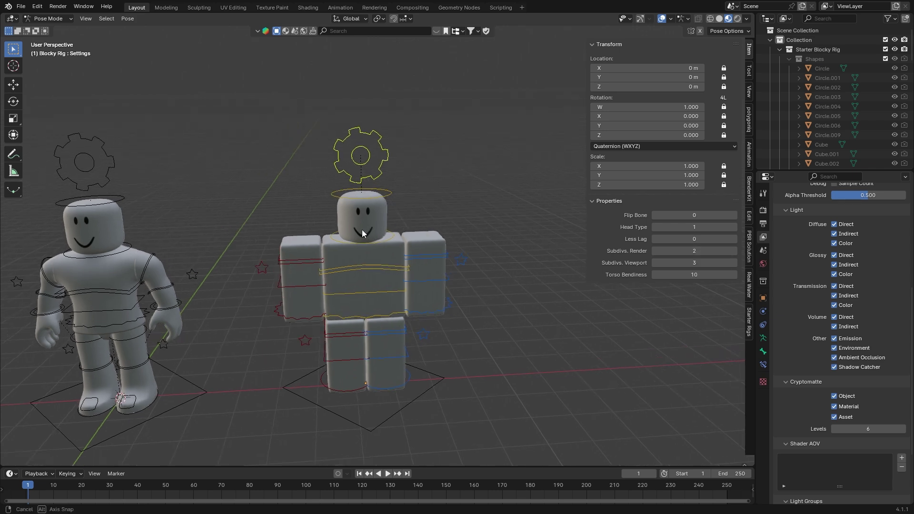
{"action": "scroll", "coordinate": [360, 232], "scroll_direction": "up", "scroll_amount": 6}
{"action": "left_click_drag", "start_coordinate": [707, 263], "coordinate": [653, 261]}
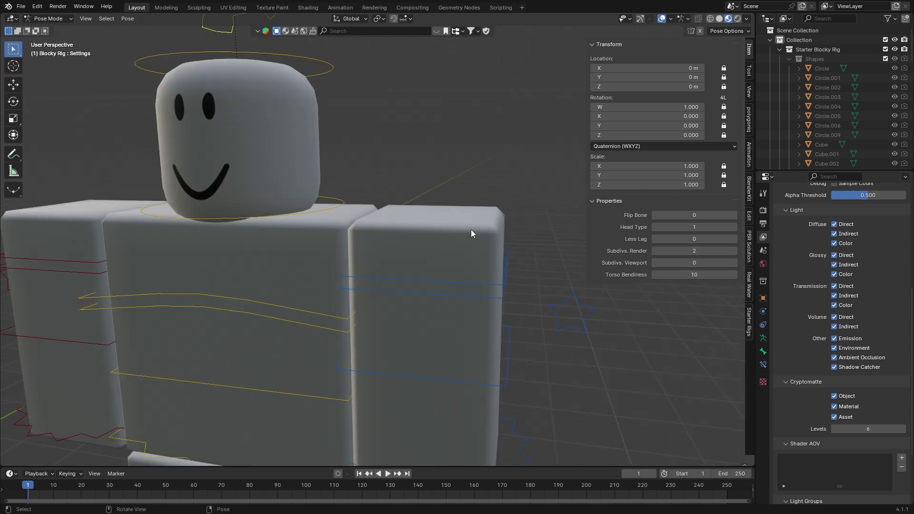
{"action": "scroll", "coordinate": [487, 230], "scroll_direction": "up", "scroll_amount": 6}
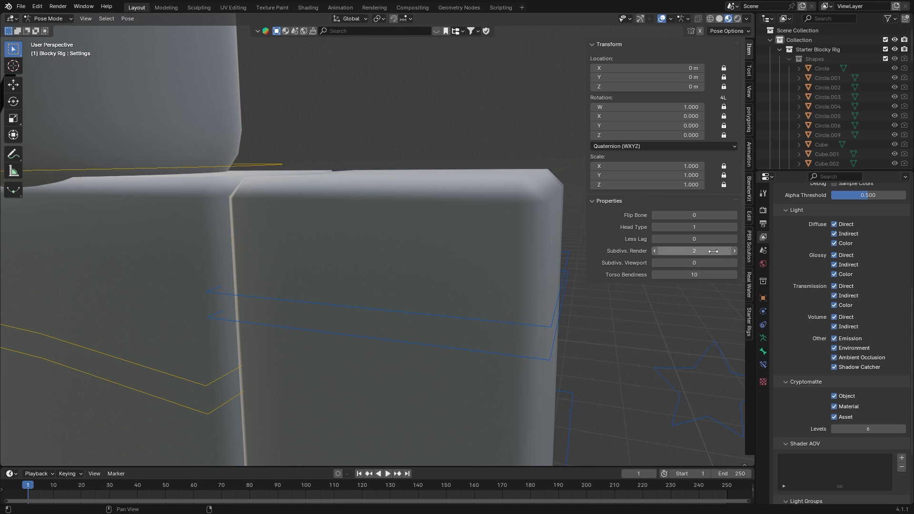
Set the Blocky Rig's Subdivs. Render to 0 and Subdivs. Viewport to 3
{"action": "left_click_drag", "start_coordinate": [706, 253], "coordinate": [619, 253]}
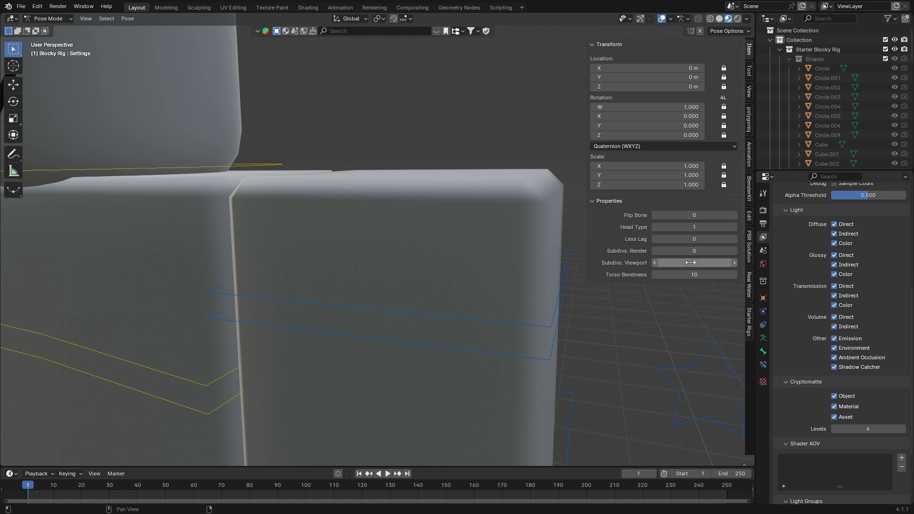
{"action": "left_click_drag", "start_coordinate": [691, 262], "coordinate": [713, 262]}
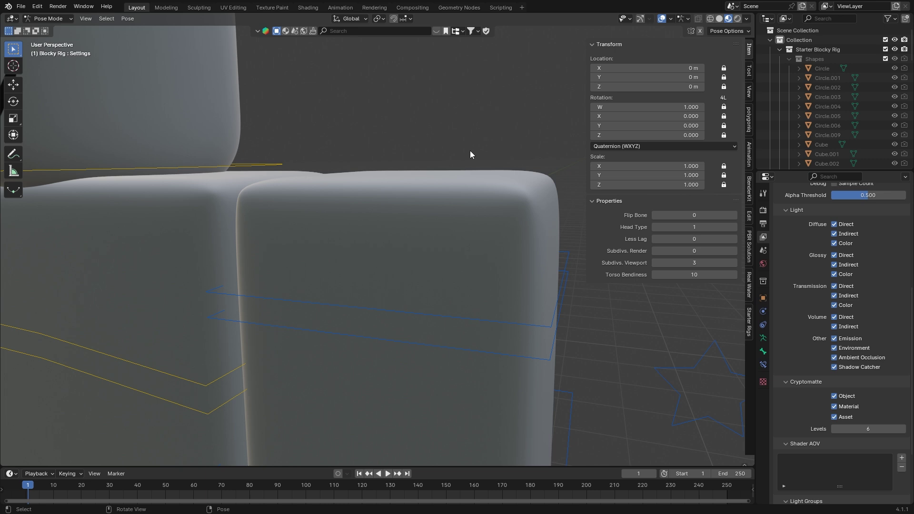
{"action": "scroll", "coordinate": [484, 175], "scroll_direction": "down", "scroll_amount": 5}
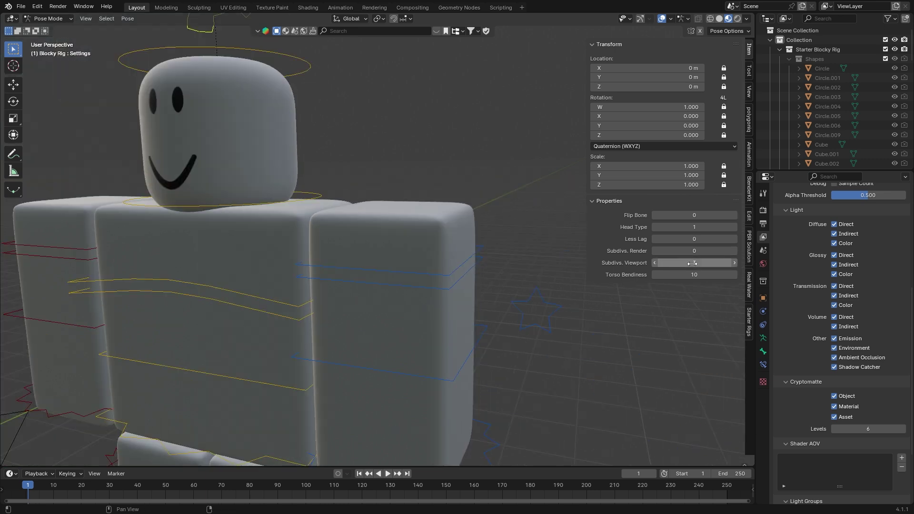
Try a Subdivs. Viewport value of 1 on the Blocky Rig, and set it to 0
{"action": "left_click_drag", "start_coordinate": [708, 261], "coordinate": [664, 261]}
{"action": "left_click", "coordinate": [700, 262]}
{"action": "type", "text": "1"}
{"action": "left_click", "coordinate": [636, 256]}
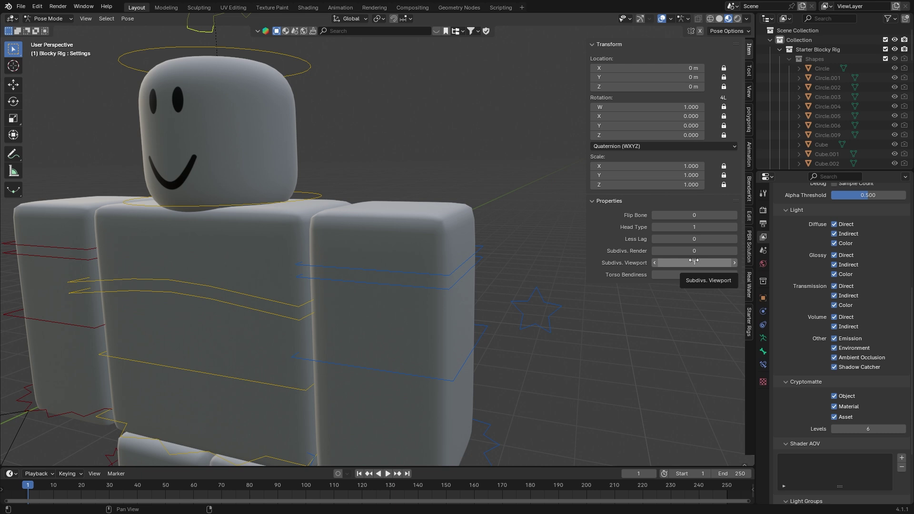
{"action": "left_click", "coordinate": [693, 261]}
{"action": "type", "text": "0"}
{"action": "key", "text": "Return"}
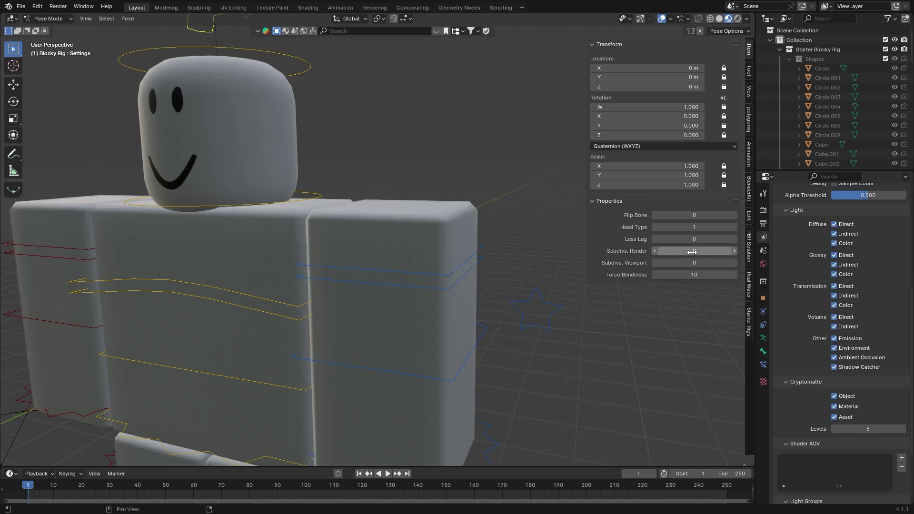
Set the Blocky Rig's Subdivs. Render to 2 and check the whole rig from the front
{"action": "left_click", "coordinate": [694, 252]}
{"action": "key", "text": "Return"}
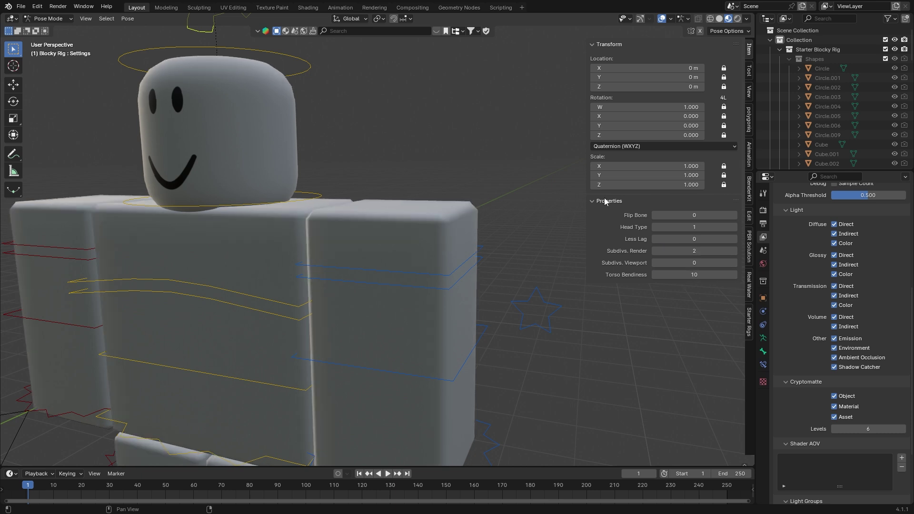
{"action": "middle_click_drag", "start_coordinate": [527, 180], "coordinate": [554, 177]}
{"action": "scroll", "coordinate": [436, 168], "scroll_direction": "down", "scroll_amount": 1}
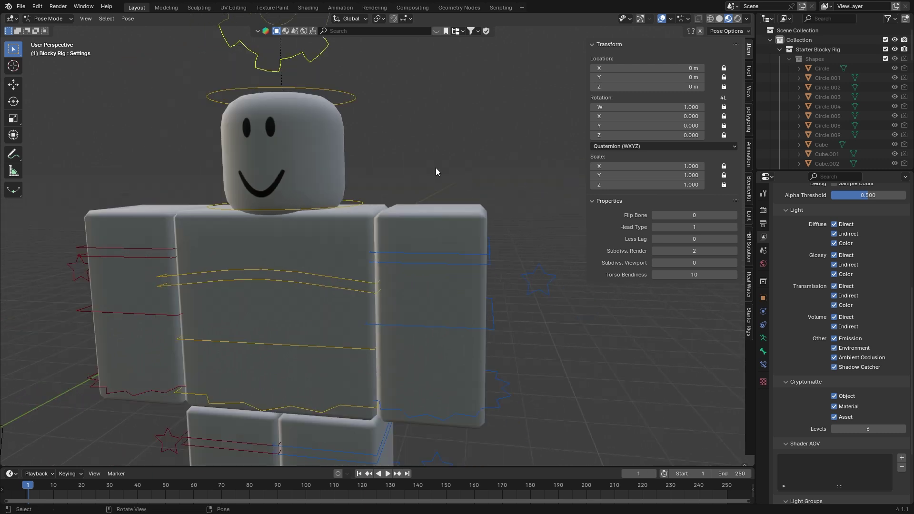
{"action": "middle_click_drag", "start_coordinate": [446, 169], "coordinate": [458, 173]}
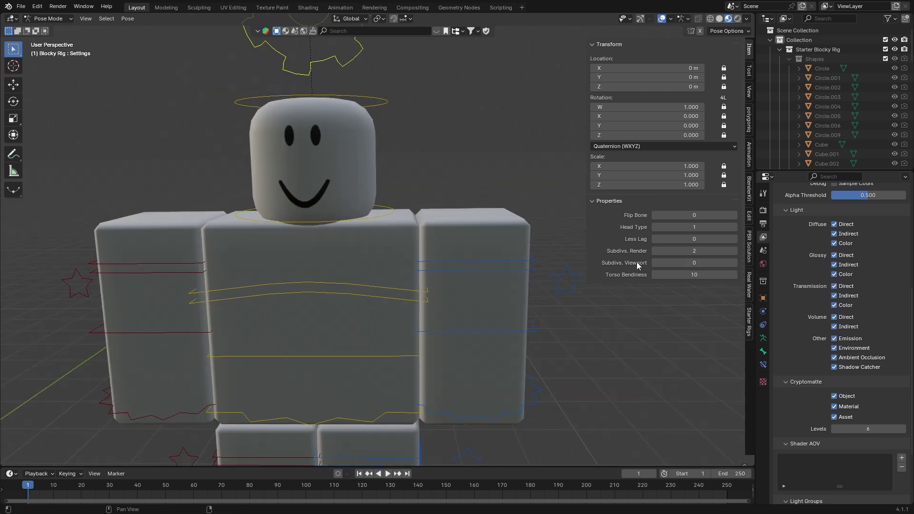
{"action": "scroll", "coordinate": [406, 275], "scroll_direction": "down", "scroll_amount": 6}
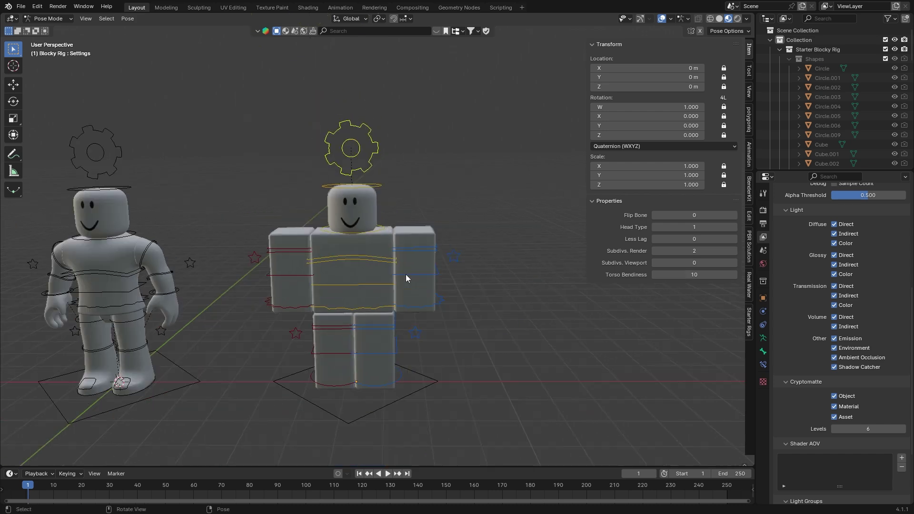
Compare the settings properties of the Starter Boy Rig with those of the Blocky Rig in Pose Mode
{"action": "key", "text": "ctrl+Tab"}
{"action": "scroll", "coordinate": [413, 214], "scroll_direction": "up", "scroll_amount": 4}
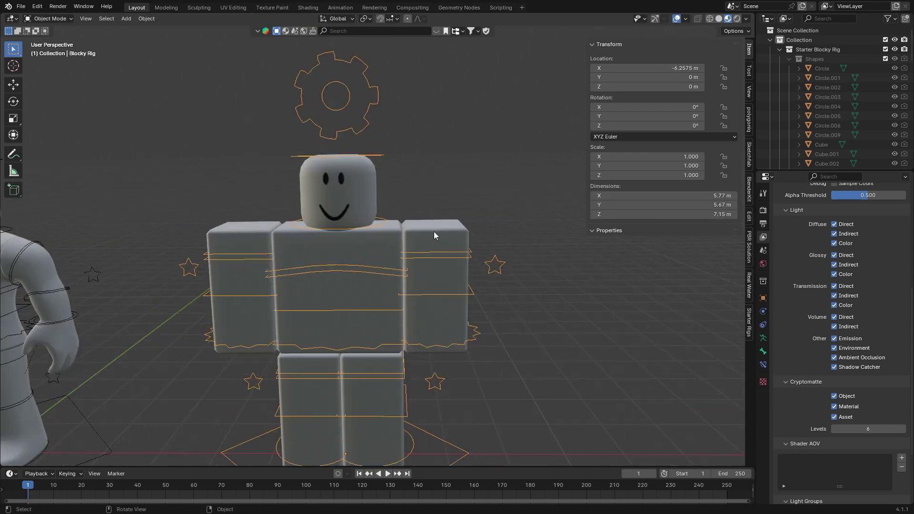
{"action": "middle_click_drag", "start_coordinate": [433, 231], "coordinate": [460, 191], "text": "shift"}
{"action": "scroll", "coordinate": [421, 170], "scroll_direction": "down", "scroll_amount": 5}
{"action": "middle_click_drag", "start_coordinate": [253, 211], "coordinate": [303, 222], "text": "shift"}
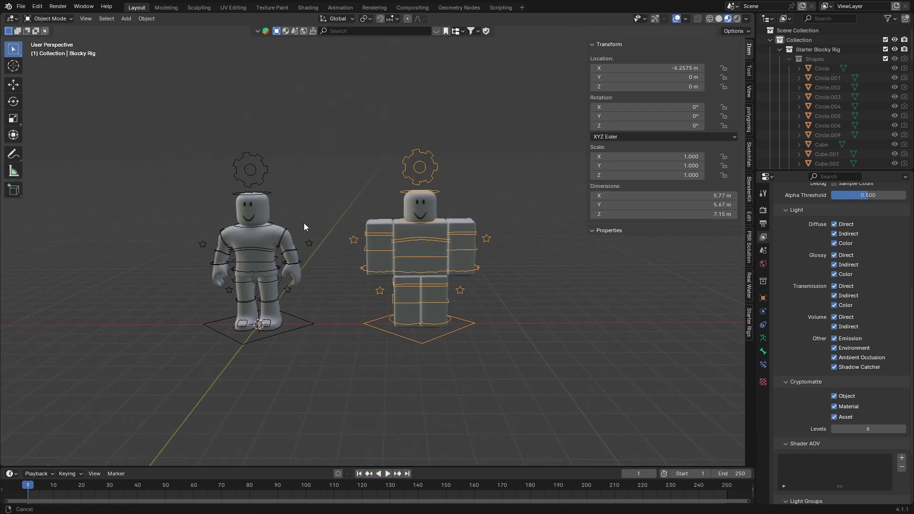
{"action": "left_click", "coordinate": [258, 173]}
{"action": "key", "text": "ctrl+Tab"}
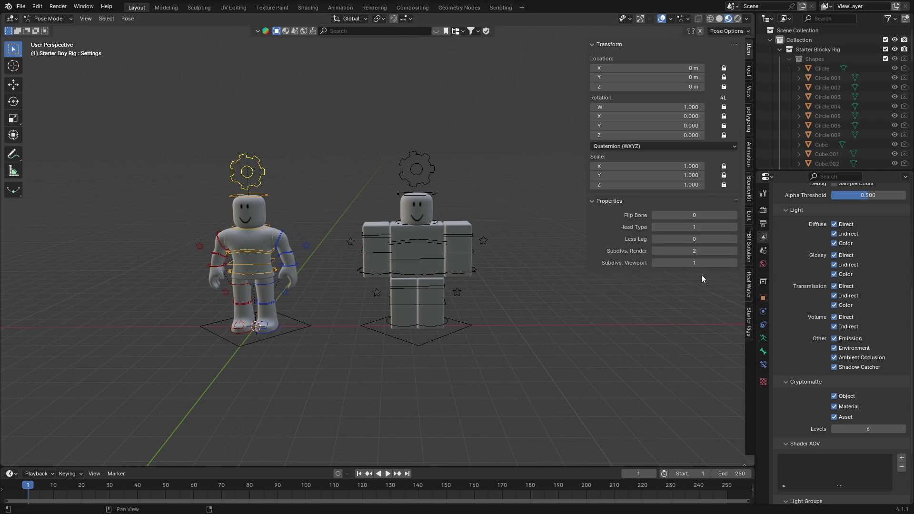
{"action": "key", "text": "ctrl+Tab"}
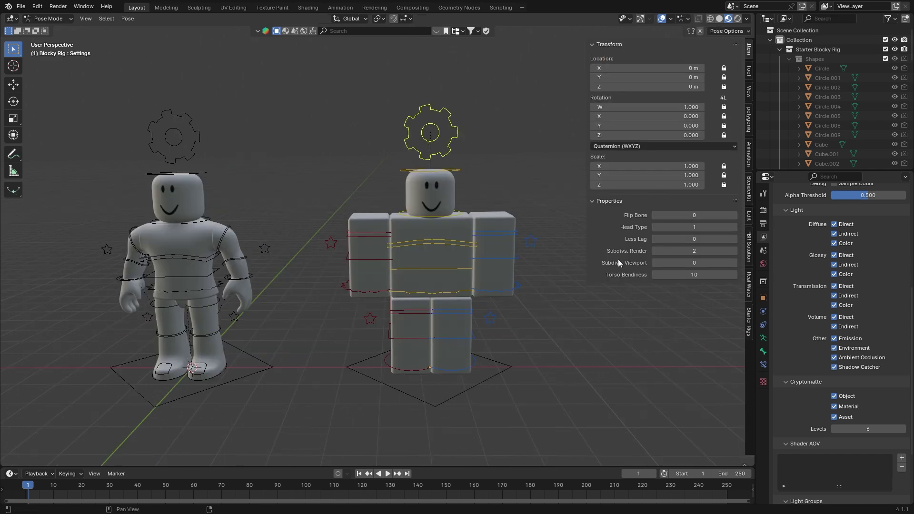
{"action": "scroll", "coordinate": [491, 253], "scroll_direction": "up", "scroll_amount": 3}
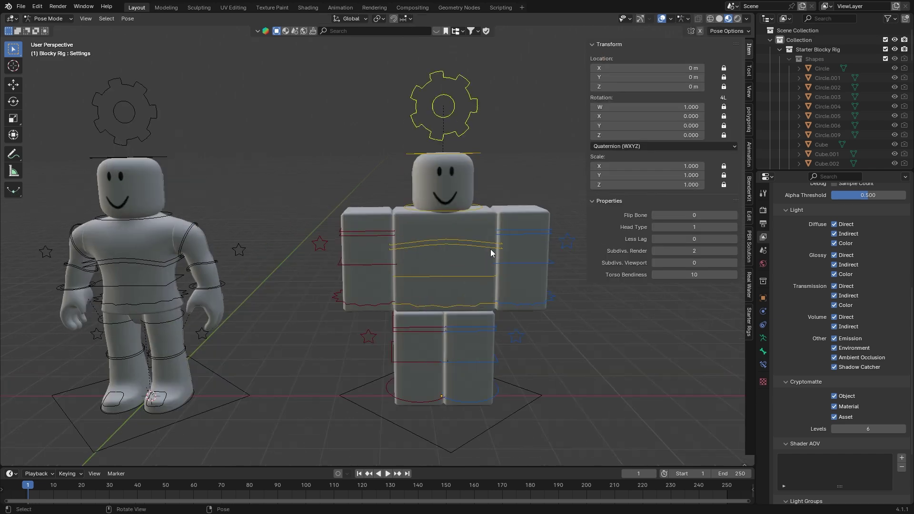
Rotate the Blocky Rig's upper torso so that it leans forward
{"action": "middle_click_drag", "start_coordinate": [457, 257], "coordinate": [449, 203]}
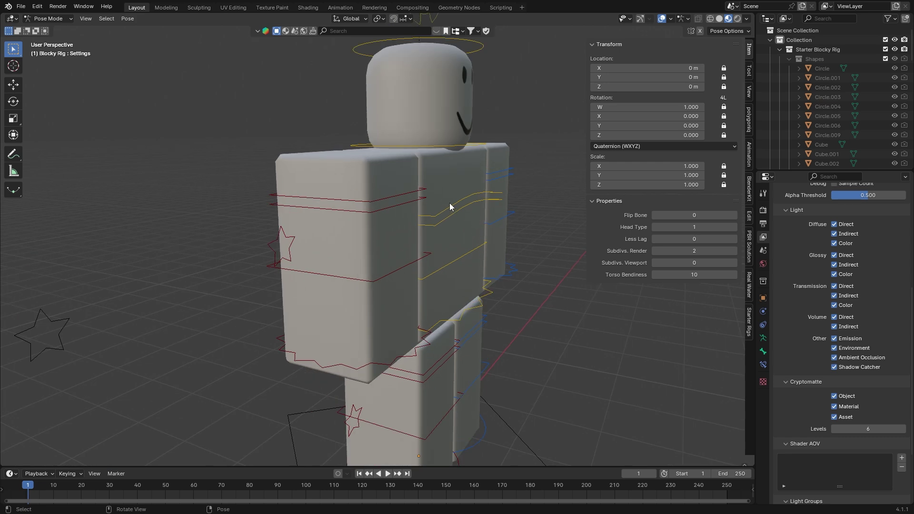
{"action": "left_click", "coordinate": [450, 203]}
{"action": "left_click", "coordinate": [15, 101]}
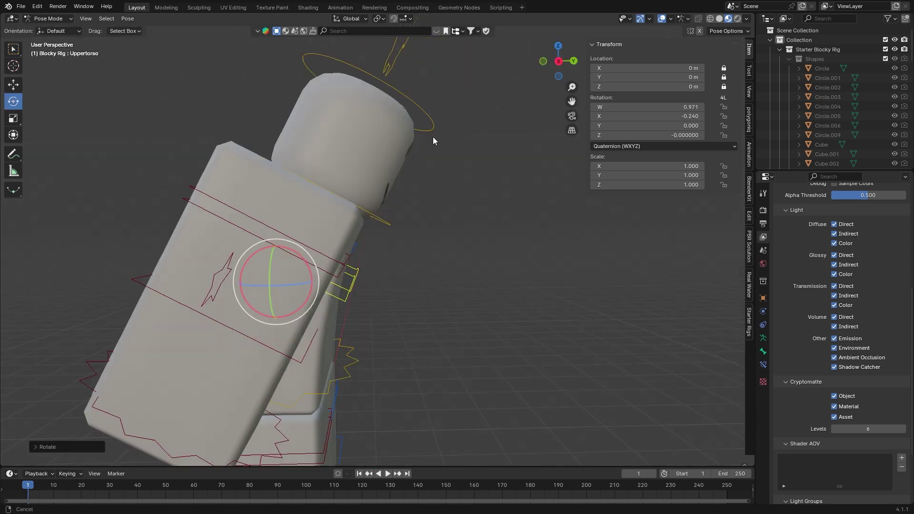
{"action": "middle_click_drag", "start_coordinate": [432, 137], "coordinate": [414, 187], "text": "shift"}
Try a Torso Bendiness of 0 on the Blocky Rig and inspect the bent torso from the side
{"action": "left_click", "coordinate": [381, 82]}
{"action": "middle_click_drag", "start_coordinate": [390, 300], "coordinate": [427, 101], "text": "shift"}
{"action": "scroll", "coordinate": [404, 164], "scroll_direction": "up", "scroll_amount": 2}
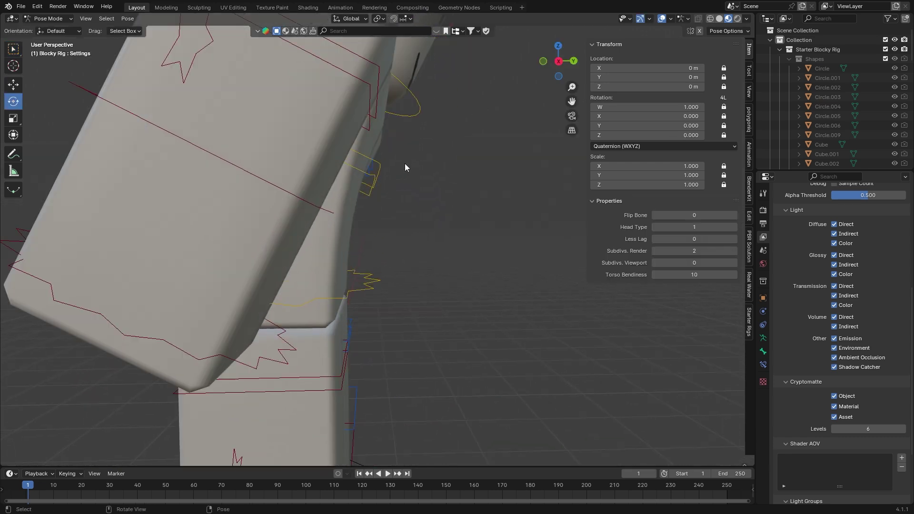
{"action": "middle_click_drag", "start_coordinate": [405, 164], "coordinate": [416, 175], "text": "shift"}
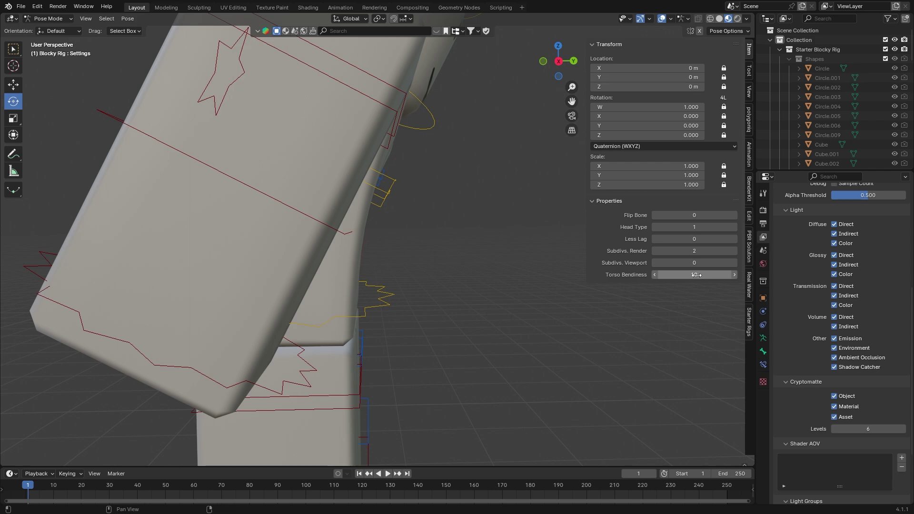
{"action": "left_click_drag", "start_coordinate": [696, 274], "coordinate": [650, 275]}
{"action": "middle_click_drag", "start_coordinate": [424, 230], "coordinate": [359, 157]}
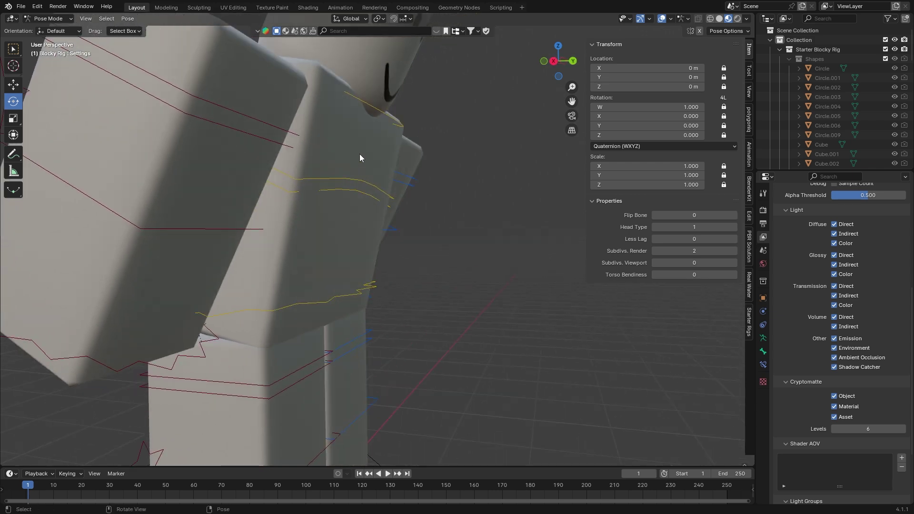
{"action": "scroll", "coordinate": [367, 239], "scroll_direction": "down", "scroll_amount": 5}
{"action": "middle_click_drag", "start_coordinate": [337, 221], "coordinate": [426, 187]}
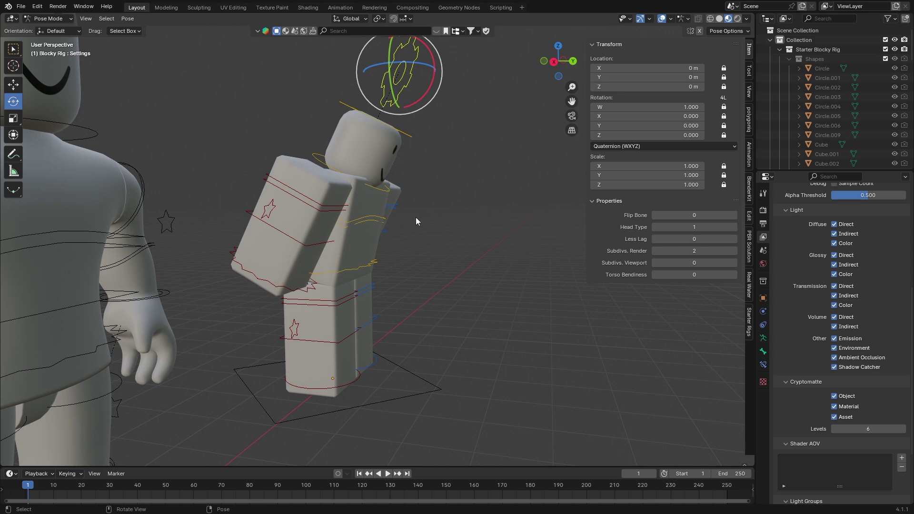
{"action": "scroll", "coordinate": [380, 202], "scroll_direction": "up", "scroll_amount": 3}
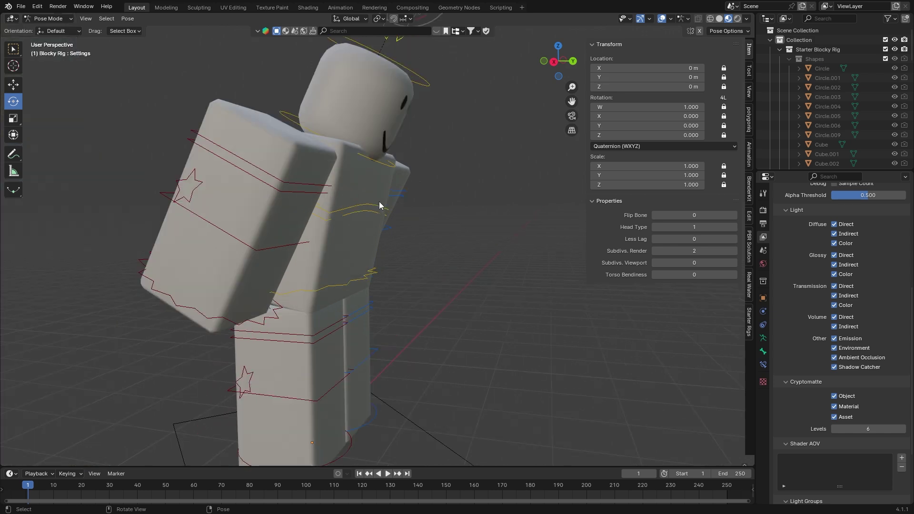
{"action": "middle_click_drag", "start_coordinate": [379, 202], "coordinate": [353, 207]}
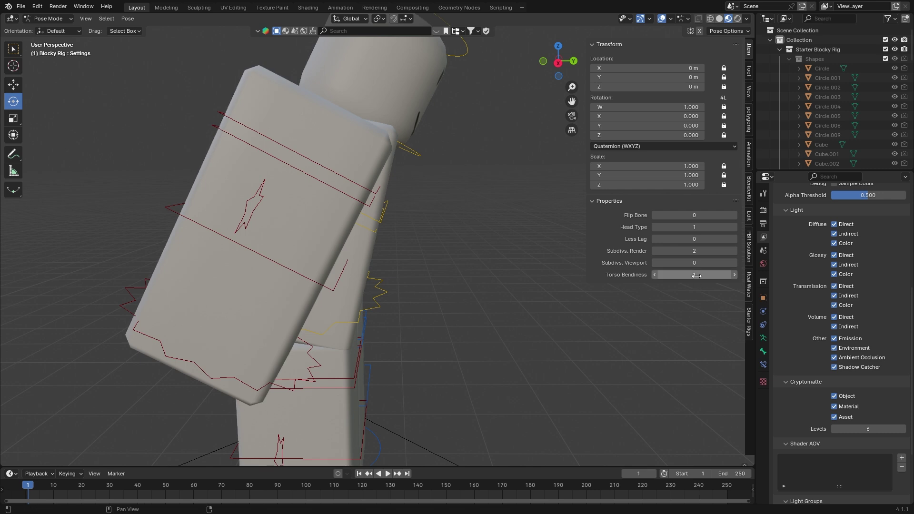
Try Torso Bendiness values of 2 and 3 on the Blocky Rig, checking the waist from the side
{"action": "scroll", "coordinate": [424, 237], "scroll_direction": "up", "scroll_amount": 4}
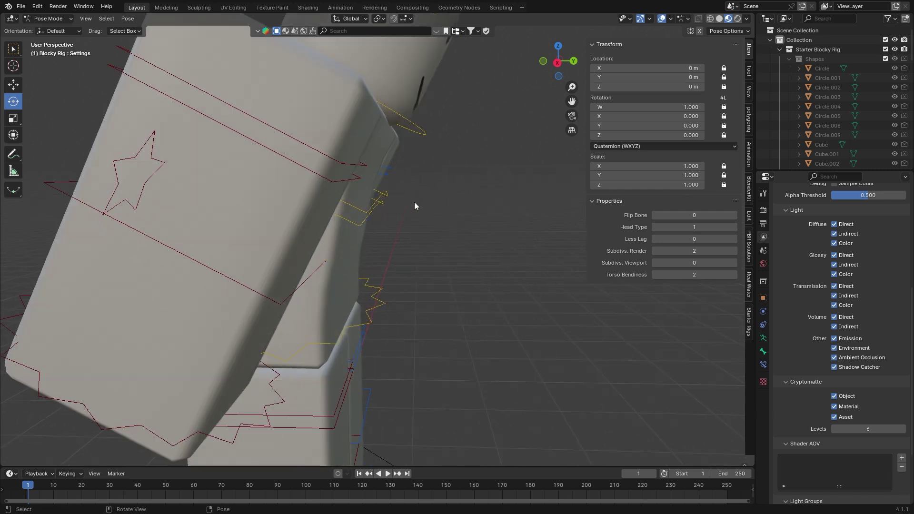
{"action": "middle_click_drag", "start_coordinate": [355, 253], "coordinate": [402, 195]}
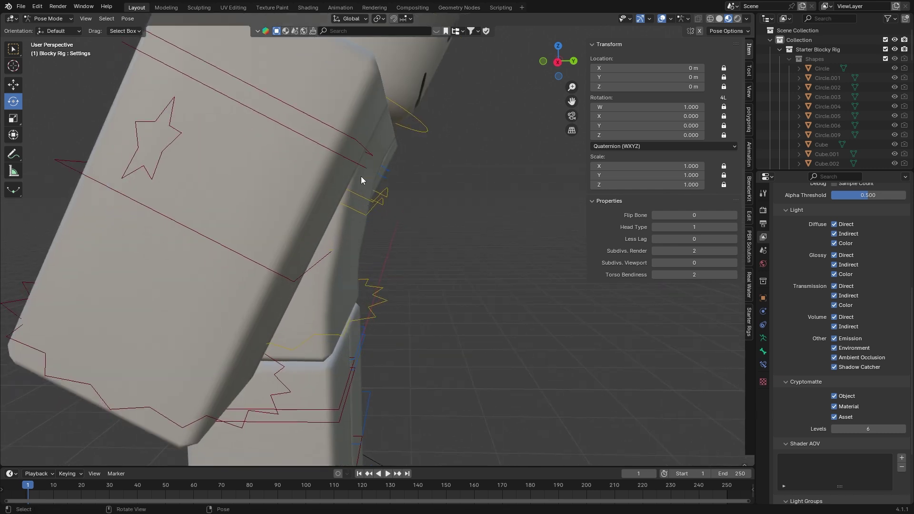
{"action": "middle_click_drag", "start_coordinate": [374, 292], "coordinate": [434, 126]}
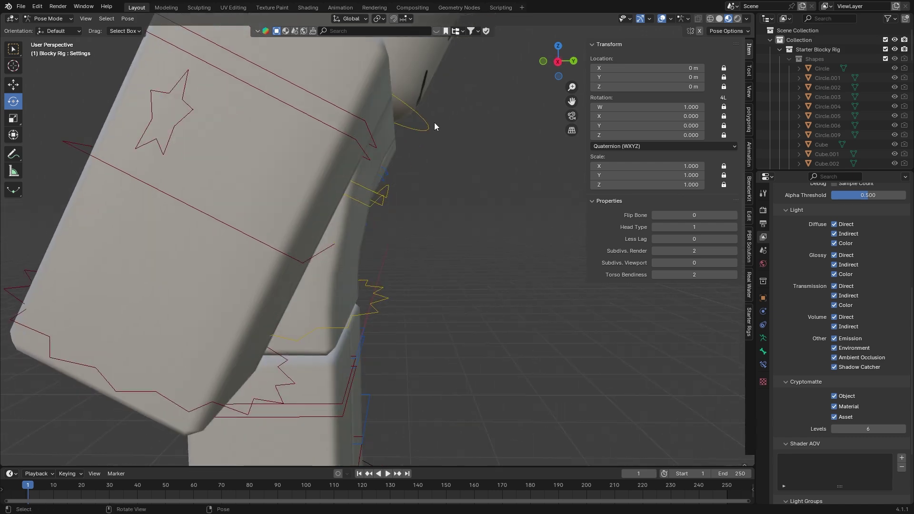
{"action": "left_click", "coordinate": [706, 277]}
{"action": "type", "text": "3"}
{"action": "key", "text": "Return"}
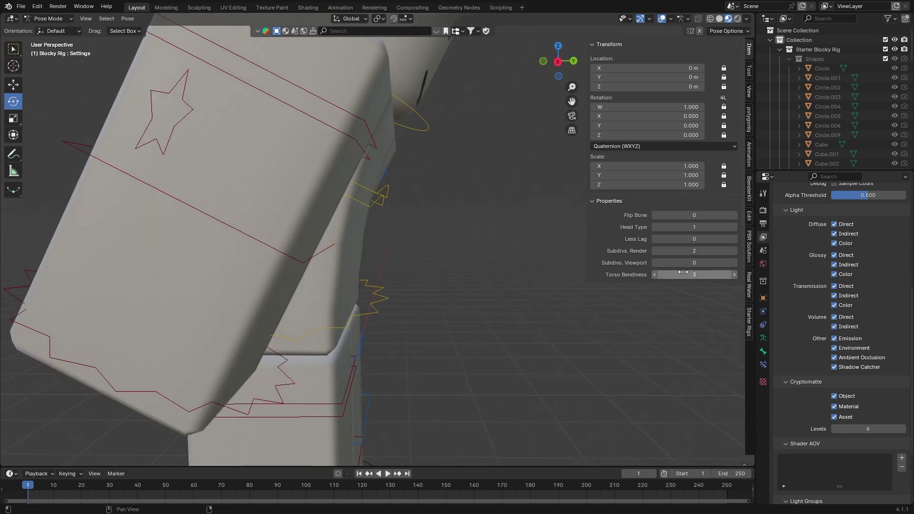
Try a Torso Bendiness of 10, set it to 10000, and inspect the torso's bend up close
{"action": "left_click", "coordinate": [684, 273]}
{"action": "left_click_drag", "start_coordinate": [696, 275], "coordinate": [735, 275]}
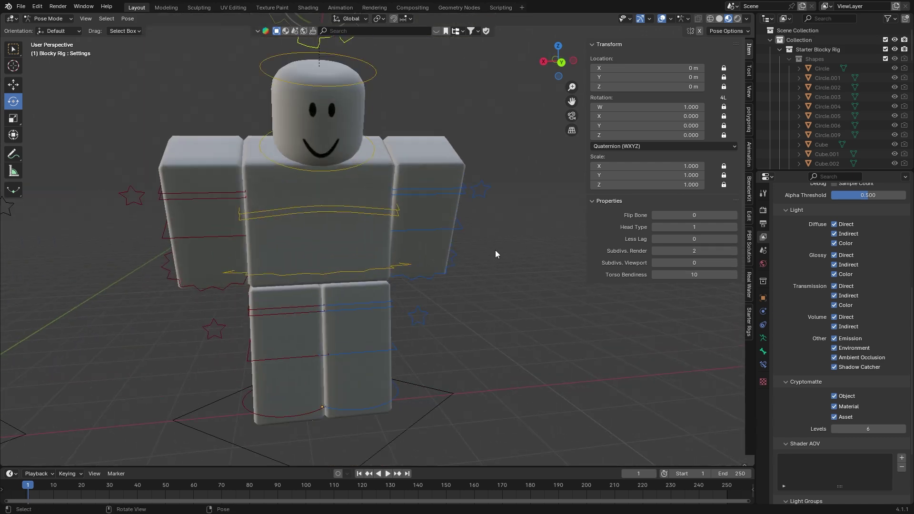
{"action": "left_click_drag", "start_coordinate": [681, 274], "coordinate": [735, 274]}
{"action": "middle_click_drag", "start_coordinate": [367, 247], "coordinate": [460, 247]}
{"action": "scroll", "coordinate": [460, 248], "scroll_direction": "up", "scroll_amount": 4}
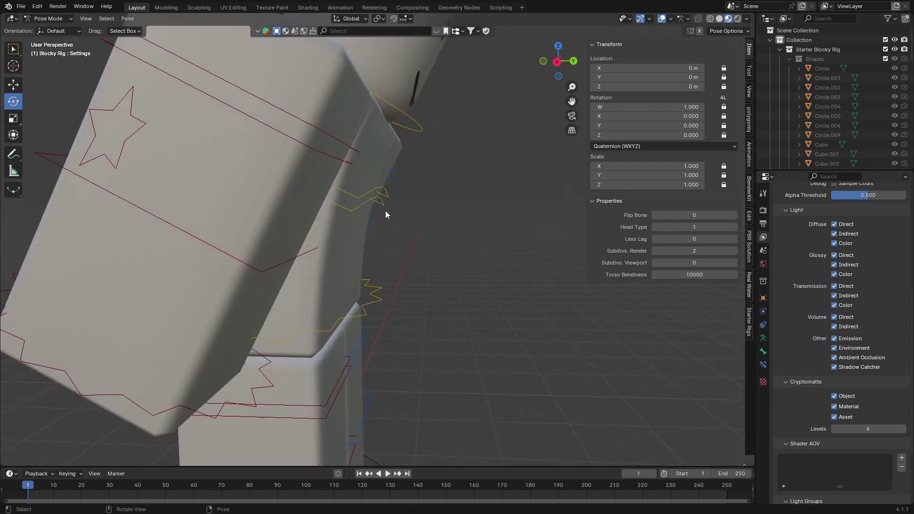
Rotate the Blocky Rig's upper torso partway back toward upright and view the rig from the front
{"action": "left_click", "coordinate": [370, 201]}
{"action": "left_click_drag", "start_coordinate": [313, 179], "coordinate": [379, 169]}
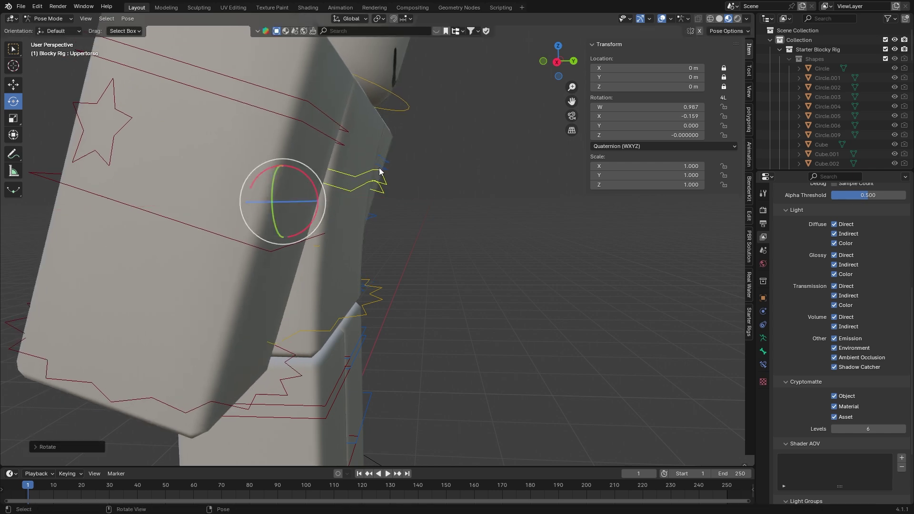
{"action": "middle_click_drag", "start_coordinate": [401, 58], "coordinate": [372, 64]}
{"action": "scroll", "coordinate": [372, 64], "scroll_direction": "down", "scroll_amount": 4}
Look at the properties of the Blocky Rig's right and left arm settings controls
{"action": "left_click", "coordinate": [373, 67]}
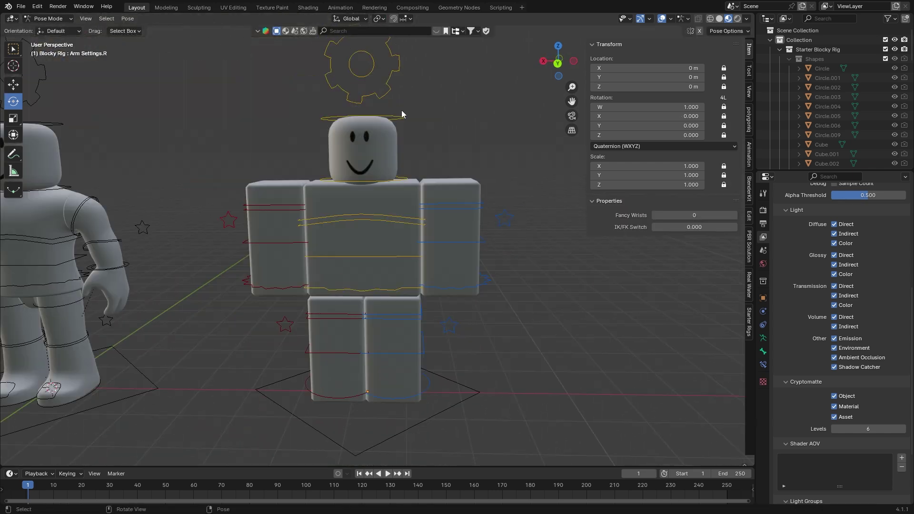
{"action": "left_click", "coordinate": [510, 226]}
{"action": "left_click", "coordinate": [222, 220]}
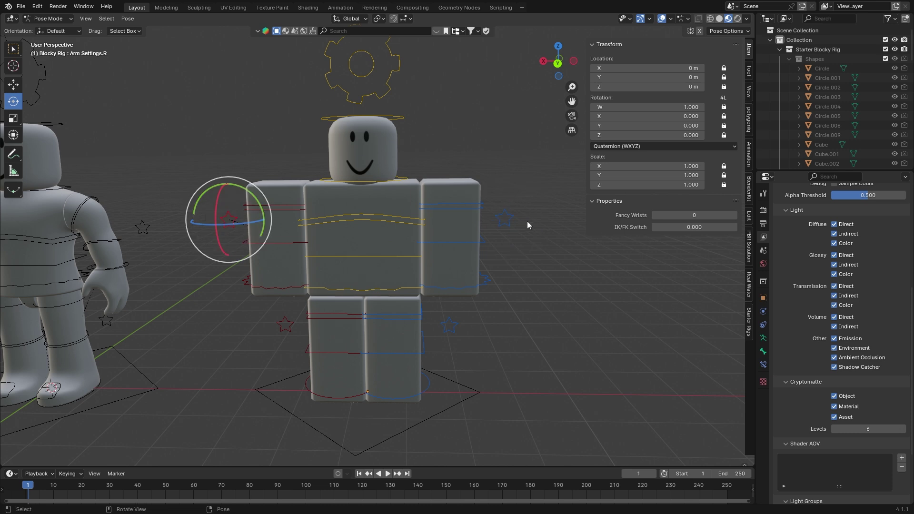
{"action": "left_click", "coordinate": [438, 220]}
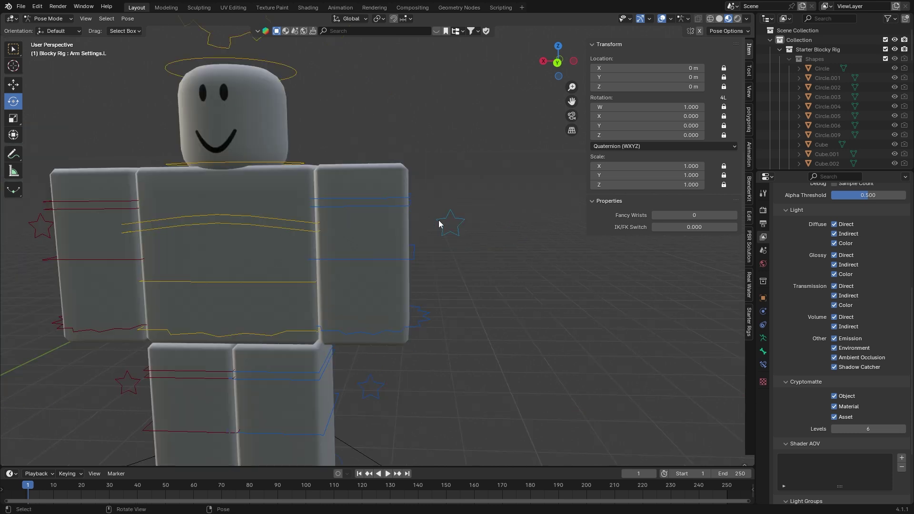
{"action": "left_click", "coordinate": [439, 220]}
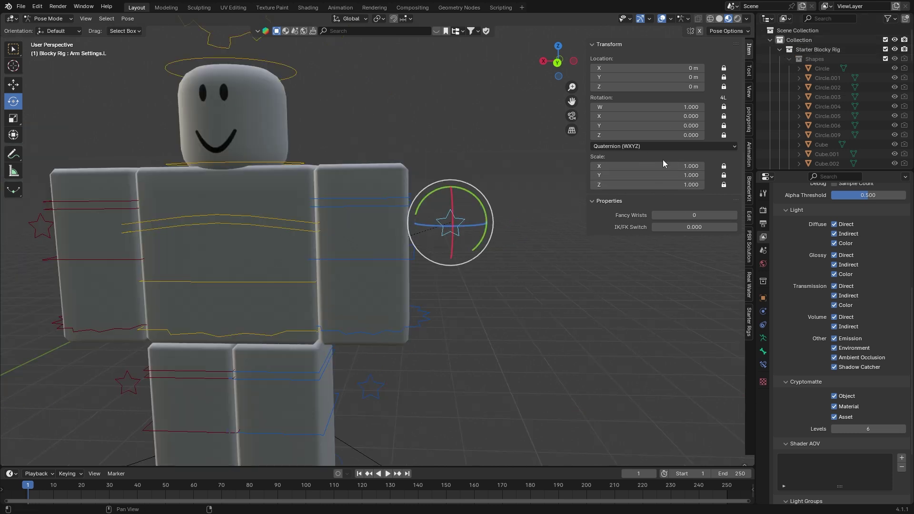
{"action": "key", "text": "n"}
{"action": "key", "text": "n"}
Set Fancy Wrists to 1 for the Blocky Rig's left arm
{"action": "scroll", "coordinate": [561, 224], "scroll_direction": "up", "scroll_amount": 1}
{"action": "middle_click_drag", "start_coordinate": [561, 226], "coordinate": [546, 241]}
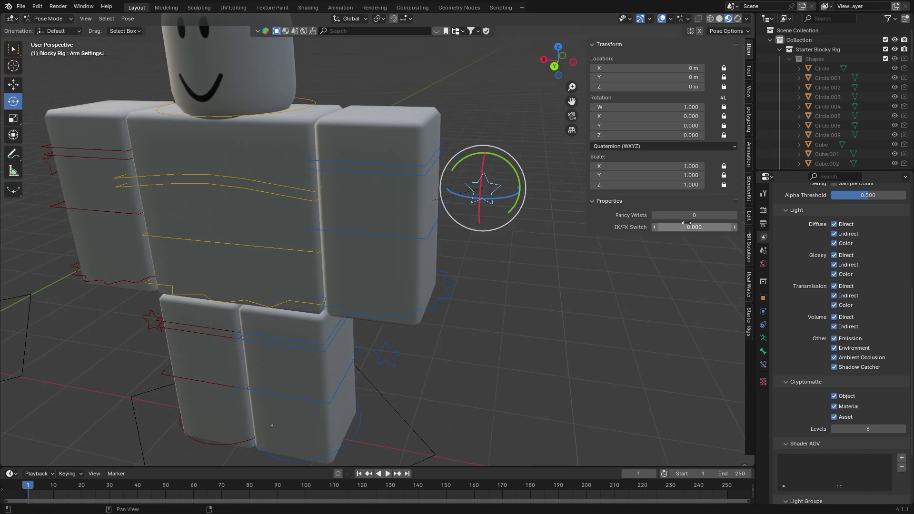
{"action": "left_click_drag", "start_coordinate": [688, 215], "coordinate": [716, 215]}
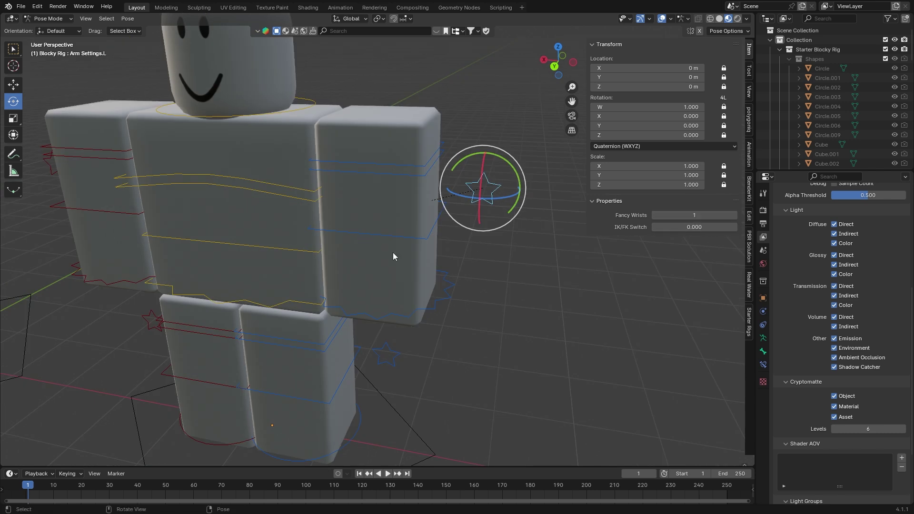
Rotate the Blocky Rig's left lower arm about the global X axis to bend the elbow
{"action": "left_click", "coordinate": [408, 239]}
{"action": "key", "text": "r"}
{"action": "key", "text": "x"}
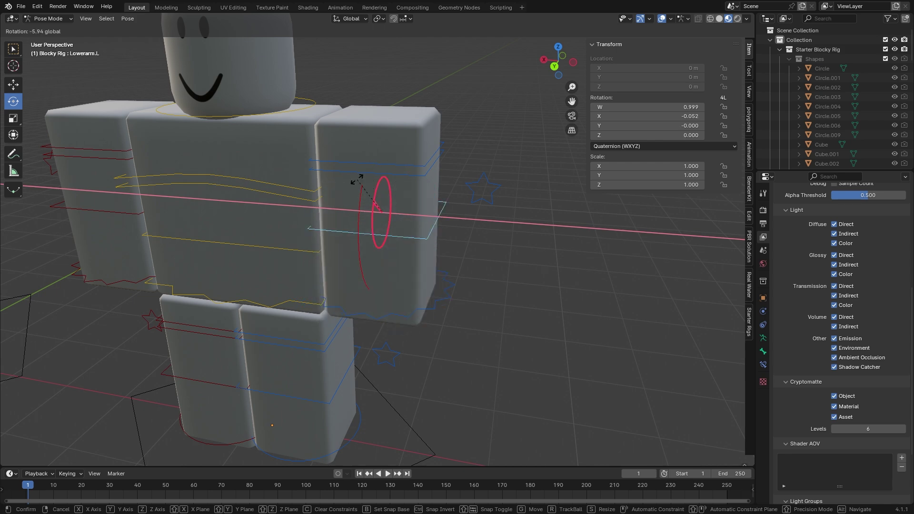
{"action": "left_click", "coordinate": [407, 168]}
Rotate the Blocky Rig's left hand freely with the trackball and re-pose the left arm
{"action": "left_click", "coordinate": [433, 279]}
{"action": "middle_click_drag", "start_coordinate": [432, 279], "coordinate": [380, 270]}
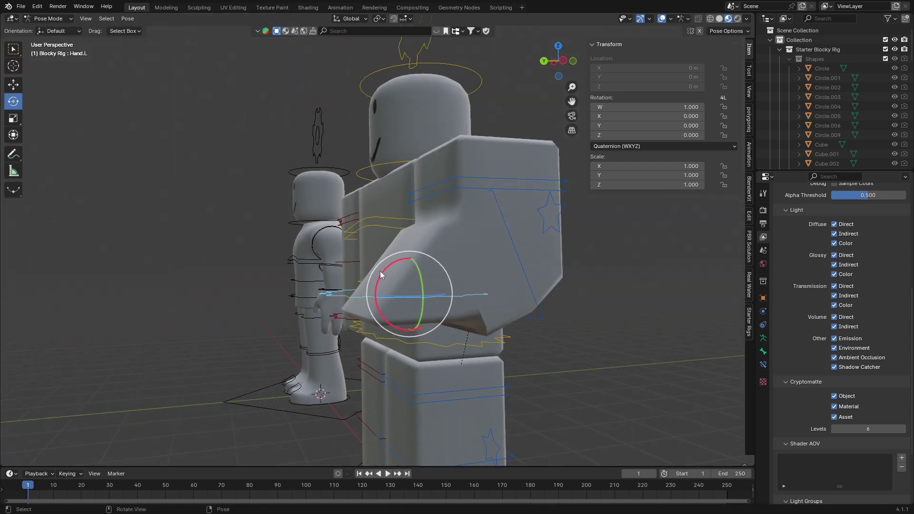
{"action": "left_click_drag", "start_coordinate": [391, 285], "coordinate": [432, 339]}
{"action": "left_click_drag", "start_coordinate": [423, 284], "coordinate": [518, 269]}
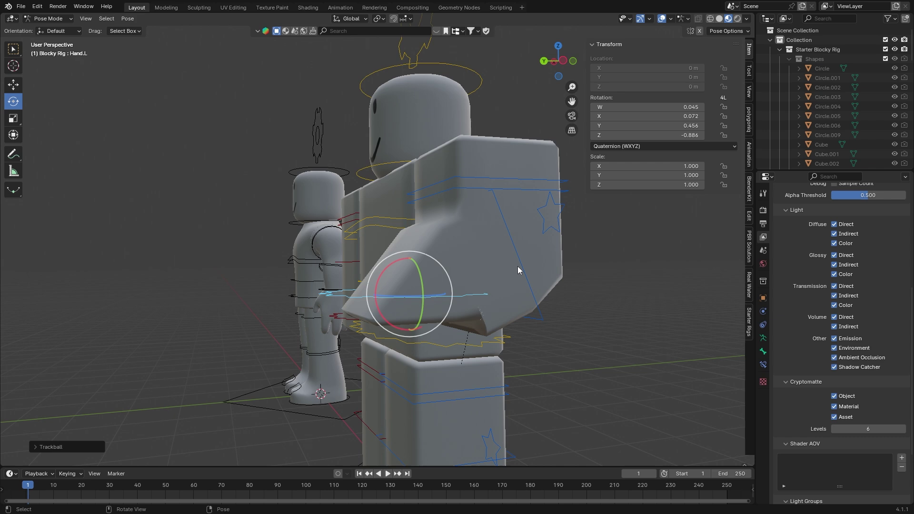
{"action": "left_click", "coordinate": [499, 188]}
{"action": "left_click_drag", "start_coordinate": [455, 189], "coordinate": [468, 224]}
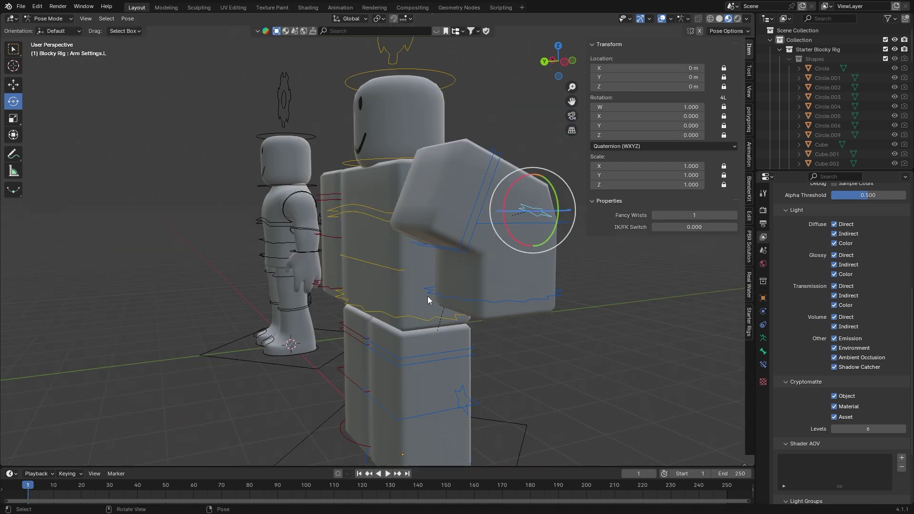
Look at the properties of the Blocky Rig's left leg settings control
{"action": "scroll", "coordinate": [427, 296], "scroll_direction": "up", "scroll_amount": 1}
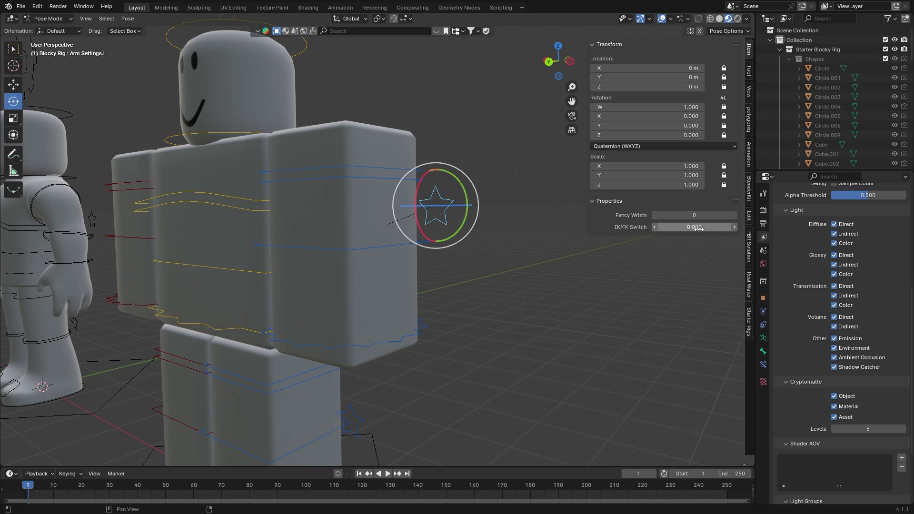
{"action": "scroll", "coordinate": [483, 293], "scroll_direction": "down", "scroll_amount": 2}
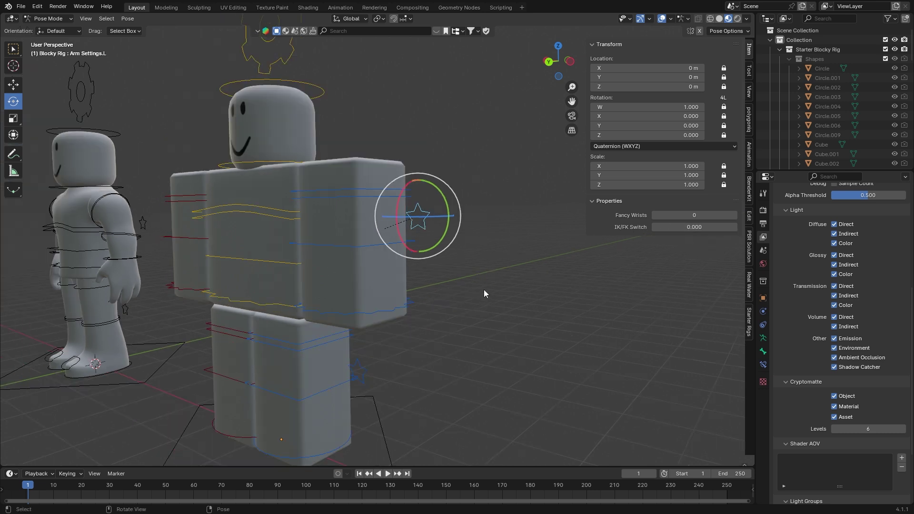
{"action": "left_click", "coordinate": [370, 375]}
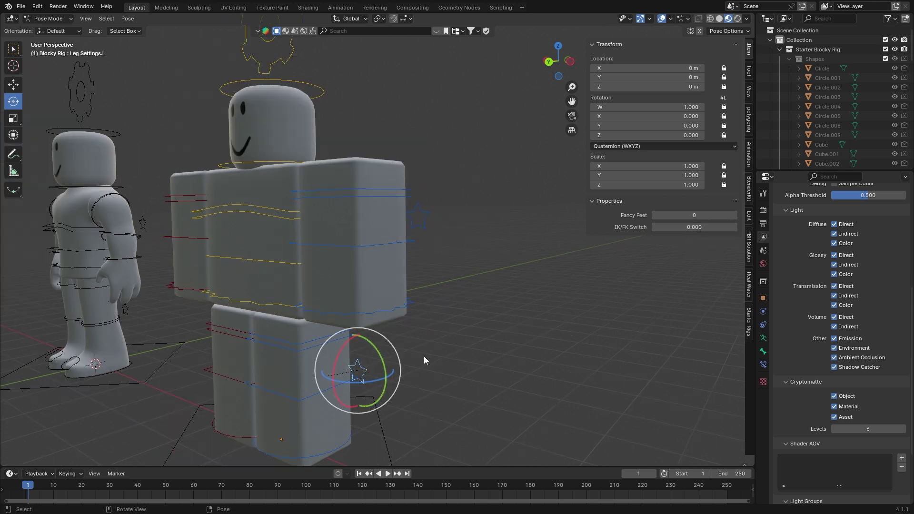
Set the IK/FK Switch of the Blocky Rig's left arm to 1.000
{"action": "left_click", "coordinate": [424, 227]}
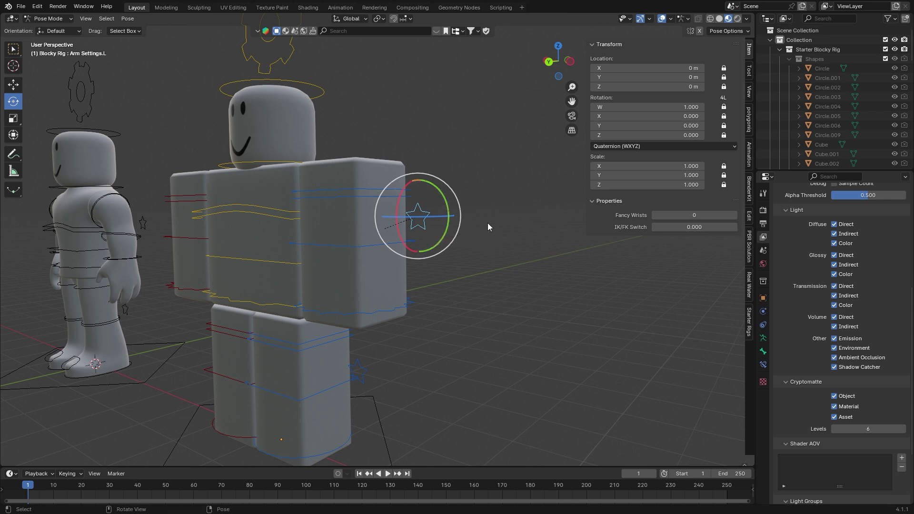
{"action": "scroll", "coordinate": [488, 226], "scroll_direction": "up", "scroll_amount": 2}
{"action": "left_click_drag", "start_coordinate": [681, 227], "coordinate": [687, 228]}
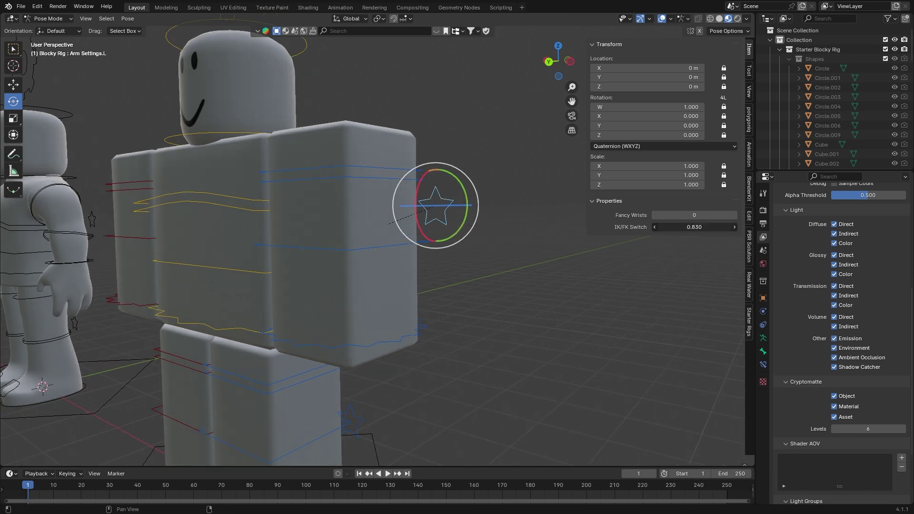
Try moving the Blocky Rig's left arm IK control up about 0.34 m and along the global Y axis
{"action": "left_click", "coordinate": [408, 341]}
{"action": "middle_click_drag", "start_coordinate": [429, 330], "coordinate": [457, 314]}
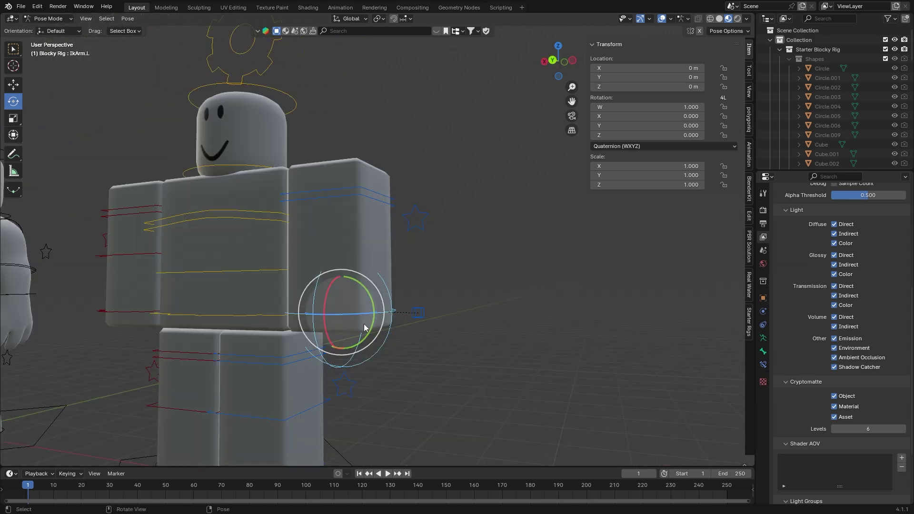
{"action": "left_click", "coordinate": [14, 84]}
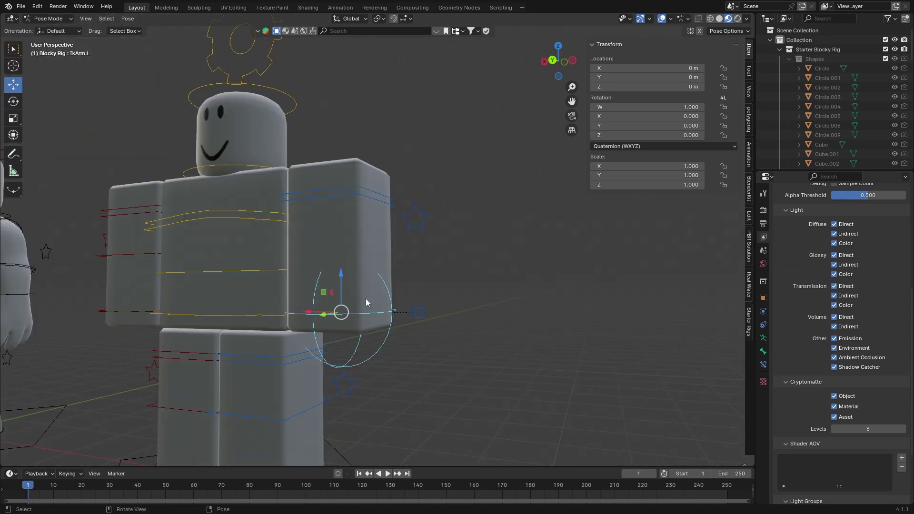
{"action": "left_click_drag", "start_coordinate": [347, 310], "coordinate": [343, 253]}
{"action": "key", "text": "ctrl+z"}
{"action": "middle_click_drag", "start_coordinate": [347, 286], "coordinate": [314, 321]}
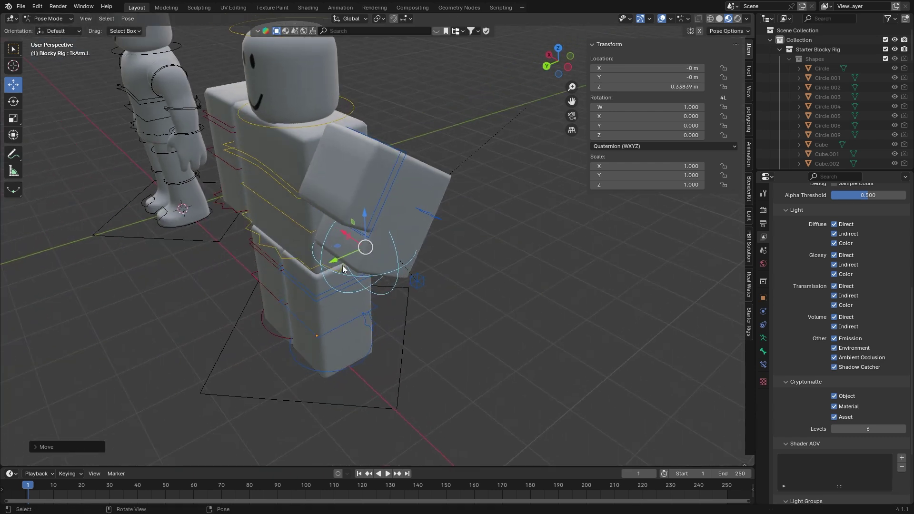
{"action": "left_click_drag", "start_coordinate": [335, 259], "coordinate": [327, 257]}
{"action": "left_click", "coordinate": [495, 298]}
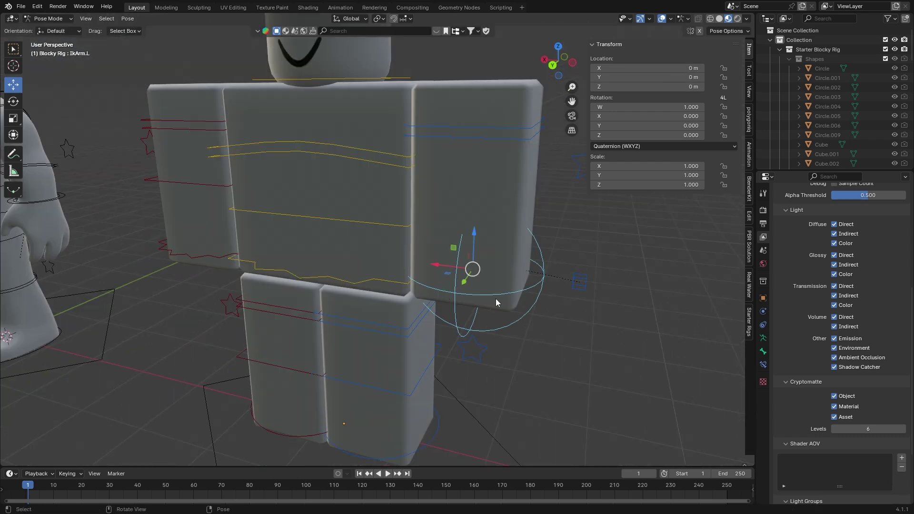
Move the left arm's IK control freely upward to bend the elbow, and shift it along the global Y axis
{"action": "middle_click_drag", "start_coordinate": [495, 298], "coordinate": [492, 274]}
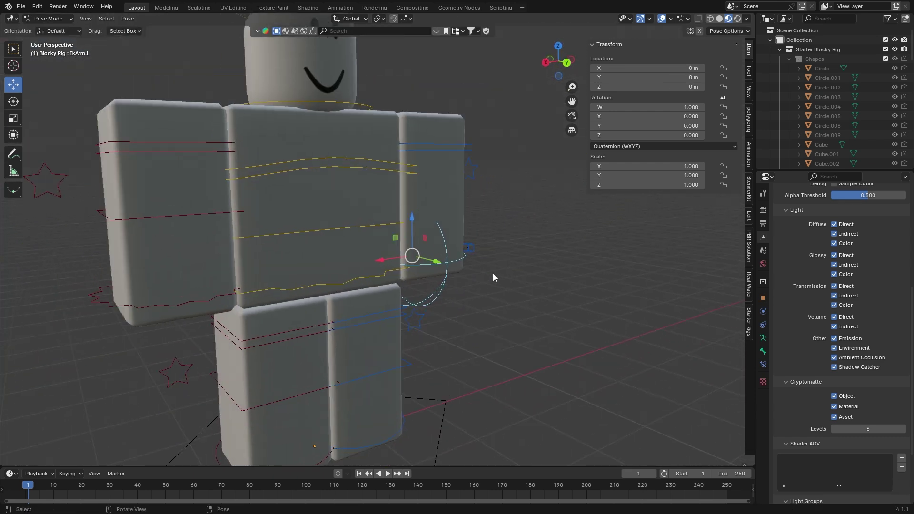
{"action": "left_click_drag", "start_coordinate": [454, 258], "coordinate": [496, 264]}
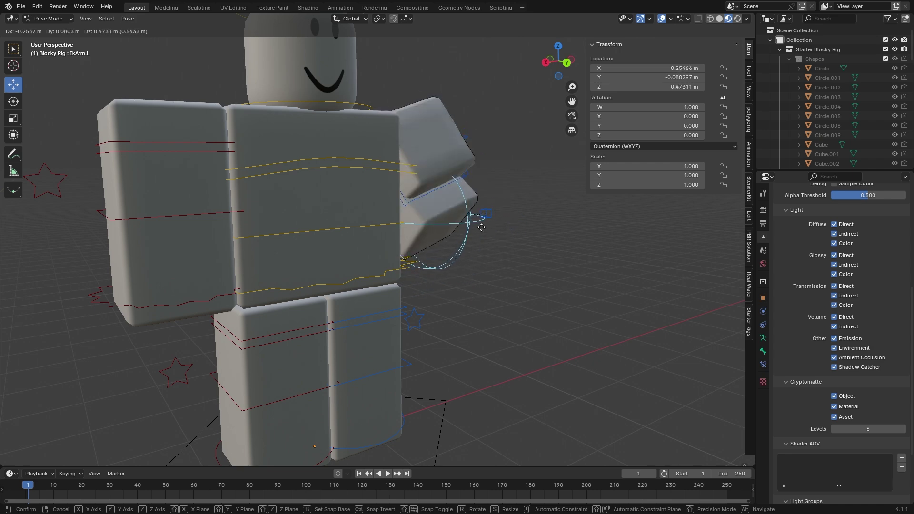
{"action": "left_click", "coordinate": [405, 192]}
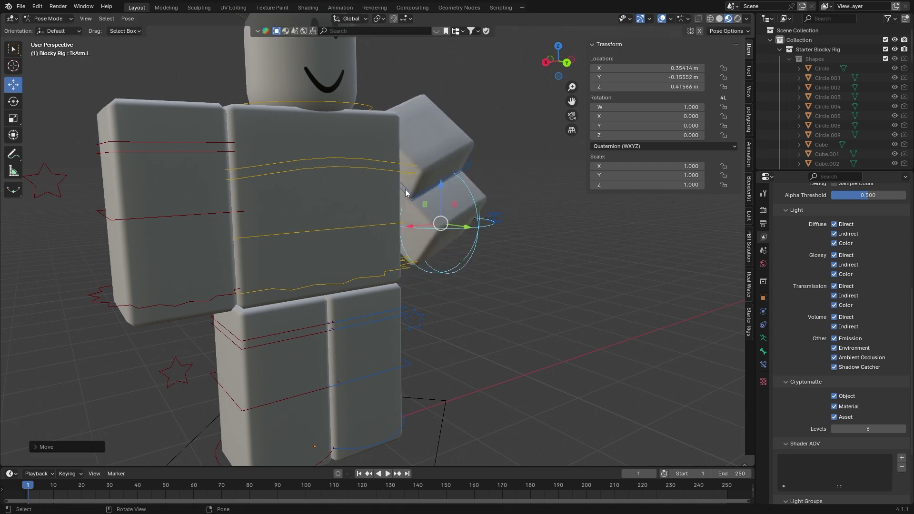
{"action": "mouse_move", "coordinate": [469, 229]}
{"action": "left_mouse_down"}
{"action": "mouse_move", "coordinate": [493, 231]}
{"action": "mouse_move", "coordinate": [485, 230]}
{"action": "left_mouse_up"}
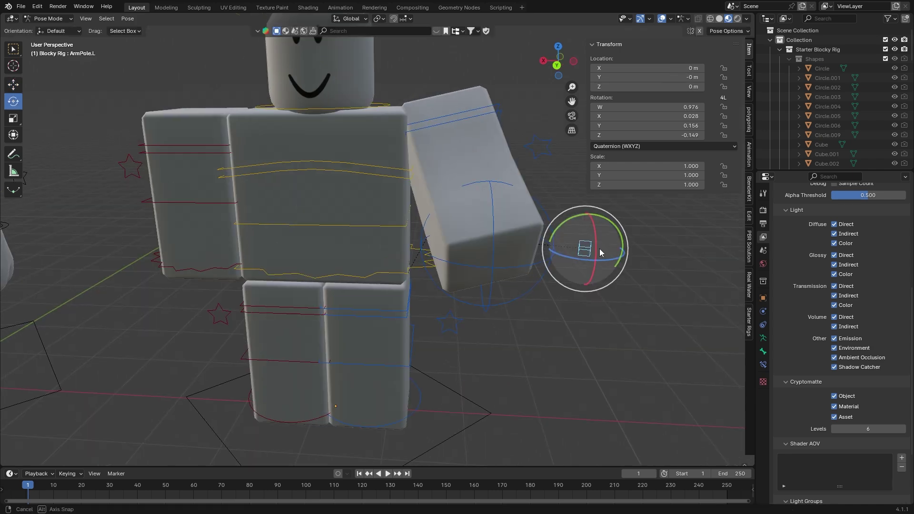
Move the left arm's pole control freely to about X 0.32, Y -0.76, Z -0.79 m to redirect the elbow
{"action": "middle_click_drag", "start_coordinate": [600, 252], "coordinate": [482, 247], "text": "shift"}
{"action": "key", "text": "g"}
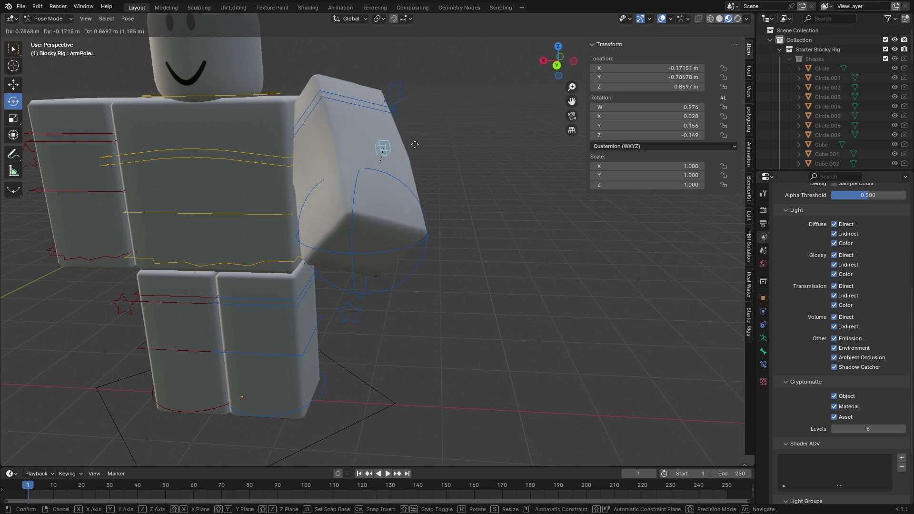
{"action": "left_click", "coordinate": [402, 313]}
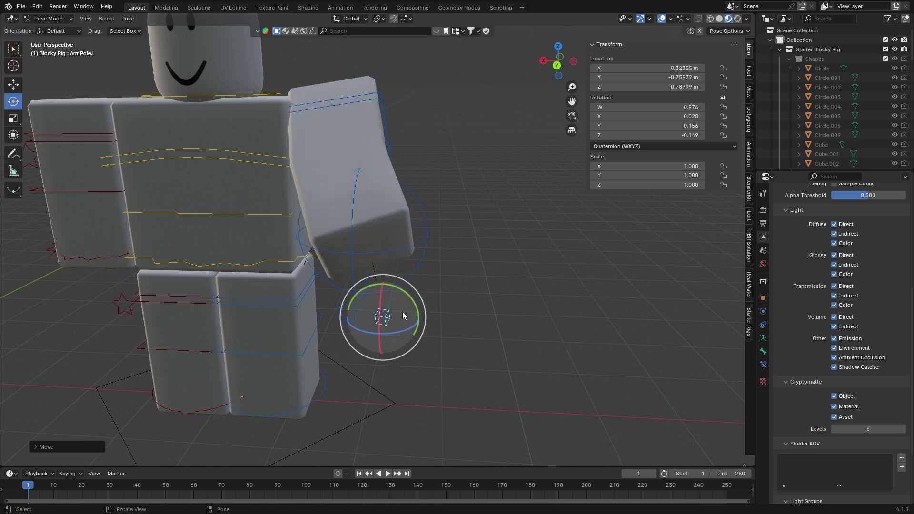
Re-pose the left arm by moving its IK control to about X 0.37, Y -0.70, Z 0.96 m
{"action": "left_click", "coordinate": [427, 241]}
{"action": "key", "text": "g"}
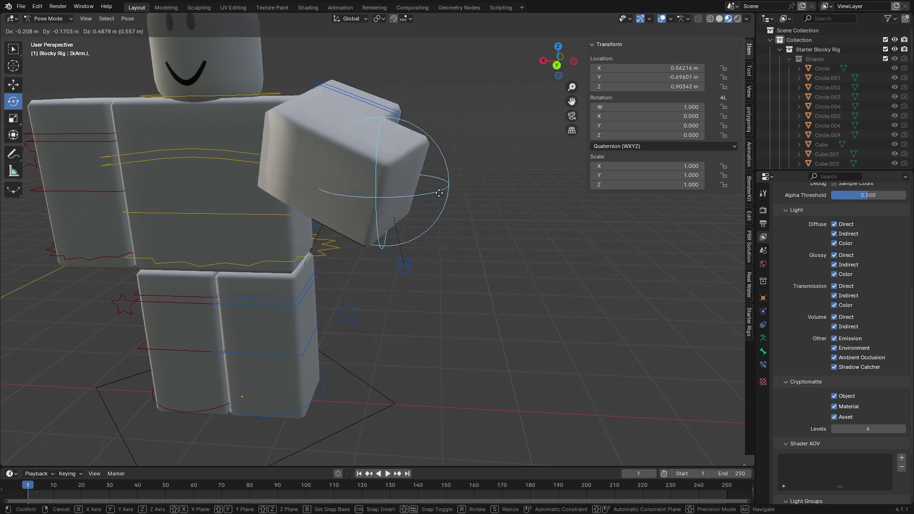
{"action": "left_click", "coordinate": [399, 232]}
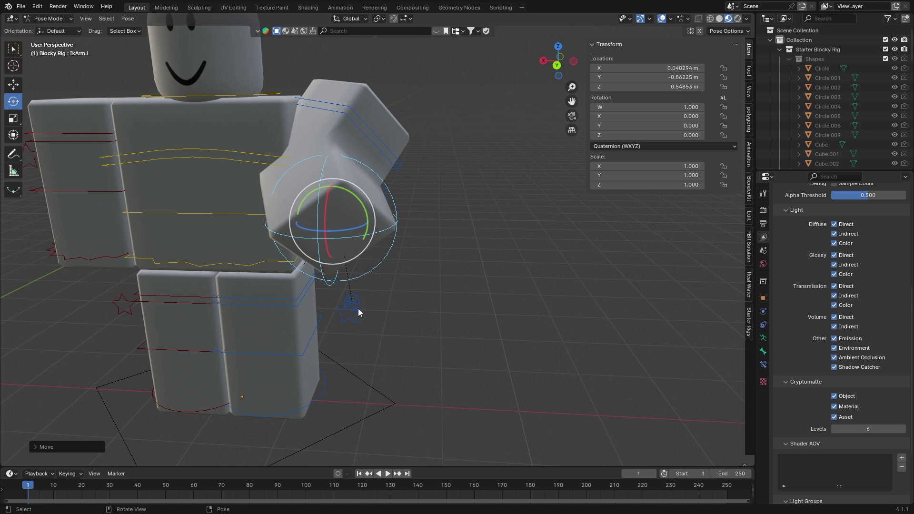
{"action": "key", "text": "g"}
{"action": "left_click", "coordinate": [429, 232]}
Clear the location of all the Blocky Rig's bones, then test-move the left arm's pole control and clear its location
{"action": "key", "text": "a"}
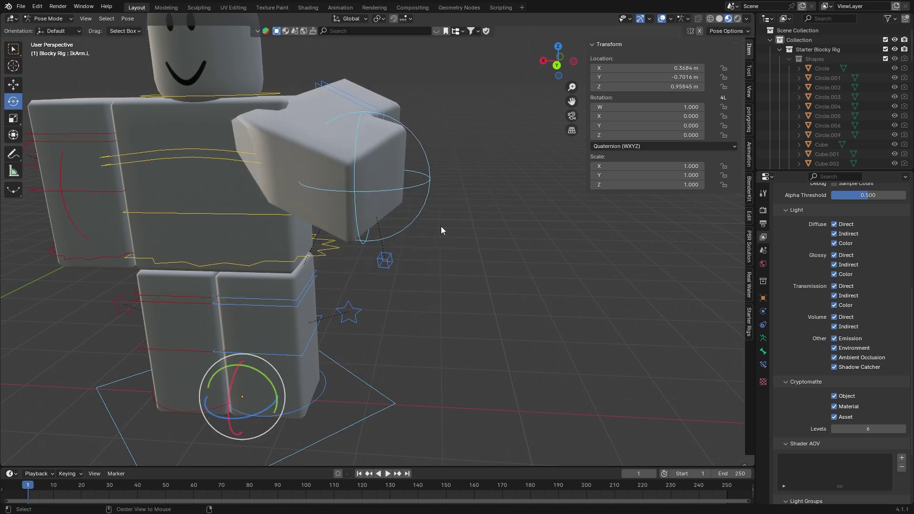
{"action": "key", "text": "alt+g"}
{"action": "left_click", "coordinate": [423, 245]}
{"action": "key", "text": "g"}
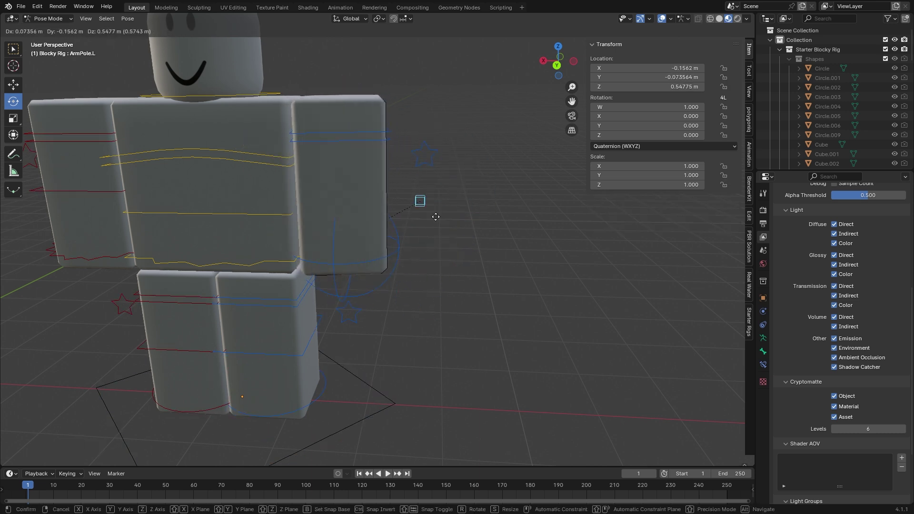
{"action": "left_click", "coordinate": [461, 246]}
{"action": "key", "text": "alt+g"}
Set the IK/FK Switch of the Blocky Rig's left arm back to 0.000
{"action": "left_click", "coordinate": [425, 155]}
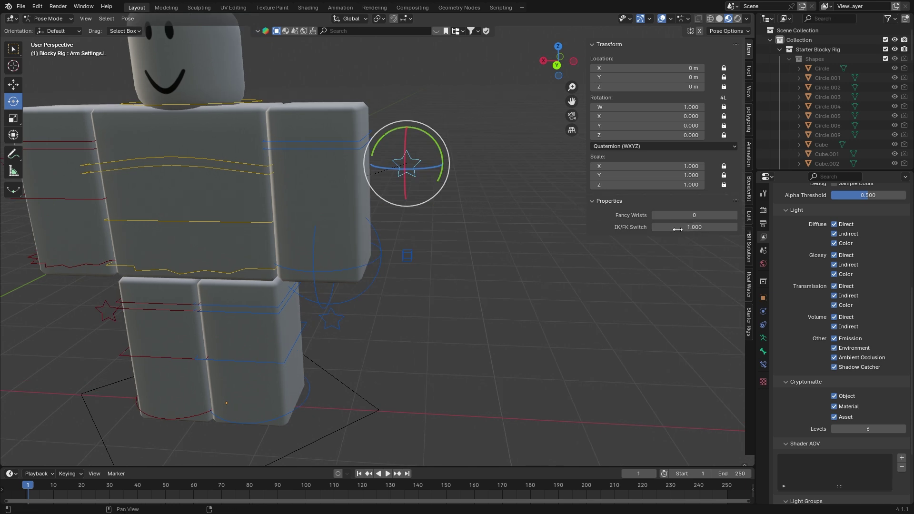
{"action": "left_click_drag", "start_coordinate": [697, 227], "coordinate": [688, 226]}
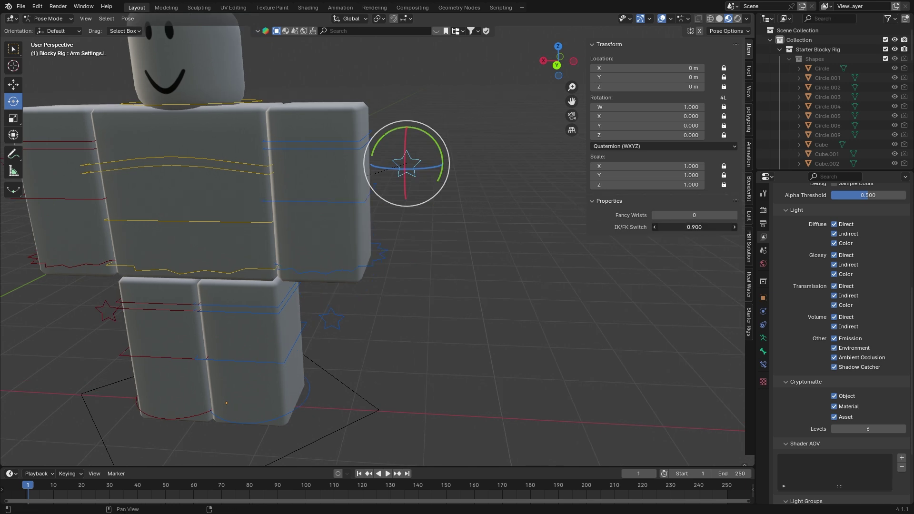
Show the properties of the Blocky Rig's left leg settings control
{"action": "scroll", "coordinate": [345, 335], "scroll_direction": "up", "scroll_amount": 2}
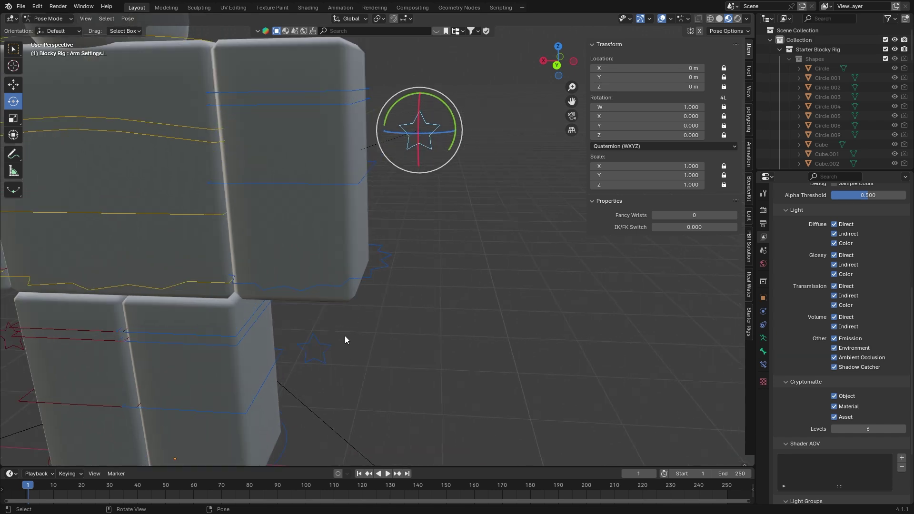
{"action": "middle_click_drag", "start_coordinate": [501, 284], "coordinate": [563, 206], "text": "shift"}
{"action": "left_click", "coordinate": [398, 256]}
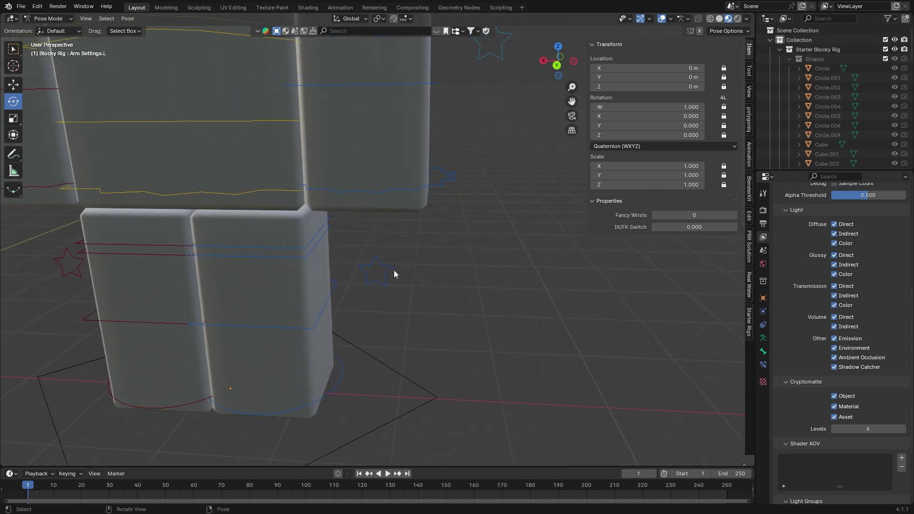
{"action": "left_click", "coordinate": [393, 270]}
{"action": "middle_click_drag", "start_coordinate": [403, 253], "coordinate": [457, 245], "text": "shift"}
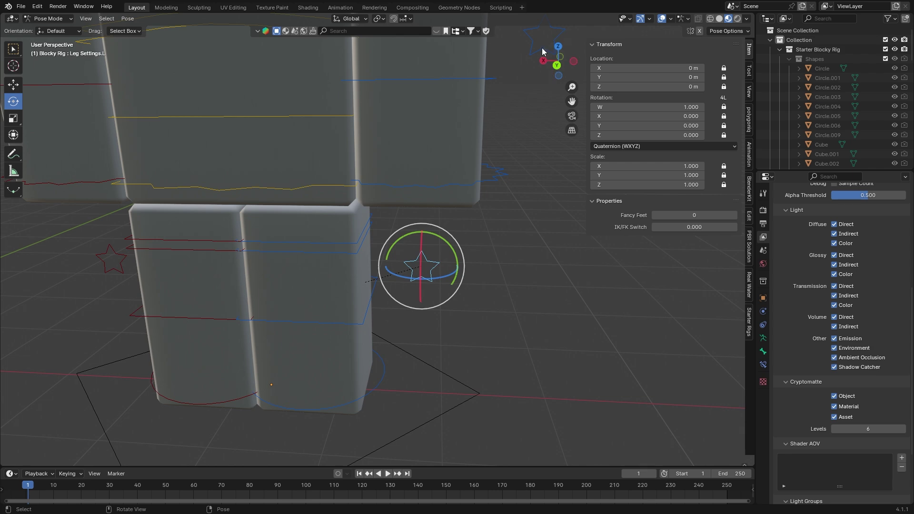
Try rotating the Blocky Rig's left upper leg, and set the IK/FK Switch of both legs to 1.000
{"action": "left_click", "coordinate": [332, 246]}
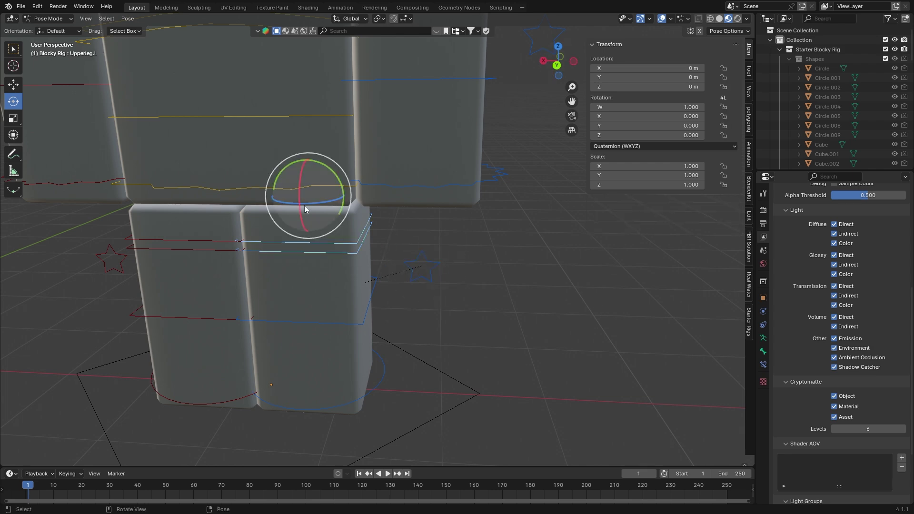
{"action": "left_click_drag", "start_coordinate": [304, 205], "coordinate": [310, 168]}
{"action": "middle_click_drag", "start_coordinate": [356, 252], "coordinate": [337, 244]}
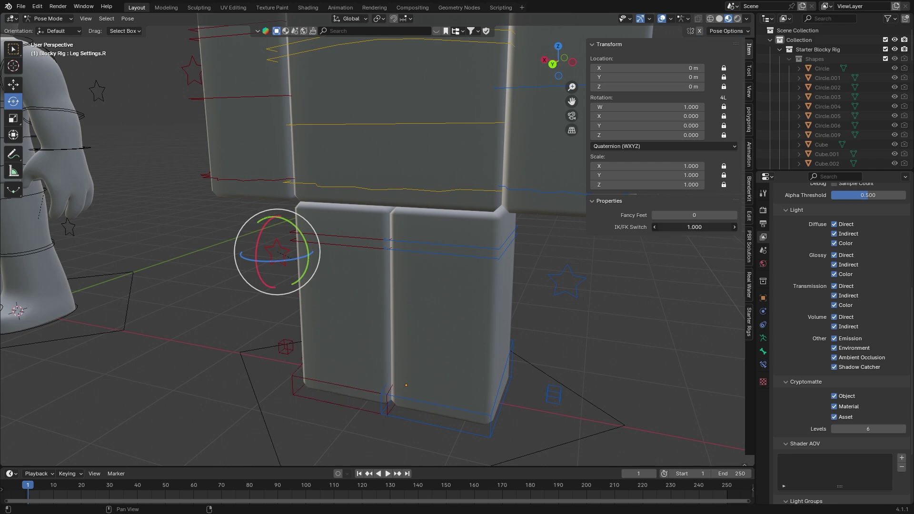
Try moving the Blocky Rig's lower torso freely with both legs in IK mode, and undo the move
{"action": "middle_click_drag", "start_coordinate": [319, 227], "coordinate": [395, 178]}
{"action": "left_click", "coordinate": [375, 159]}
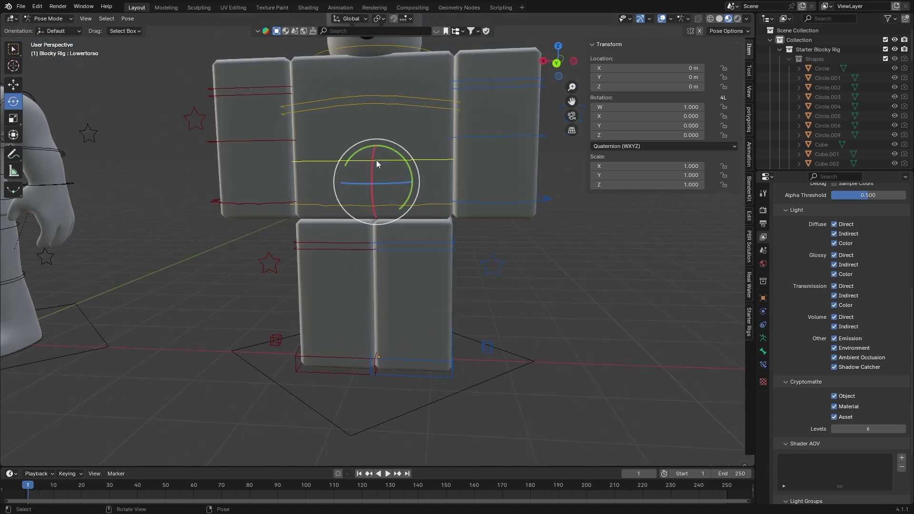
{"action": "key", "text": "g"}
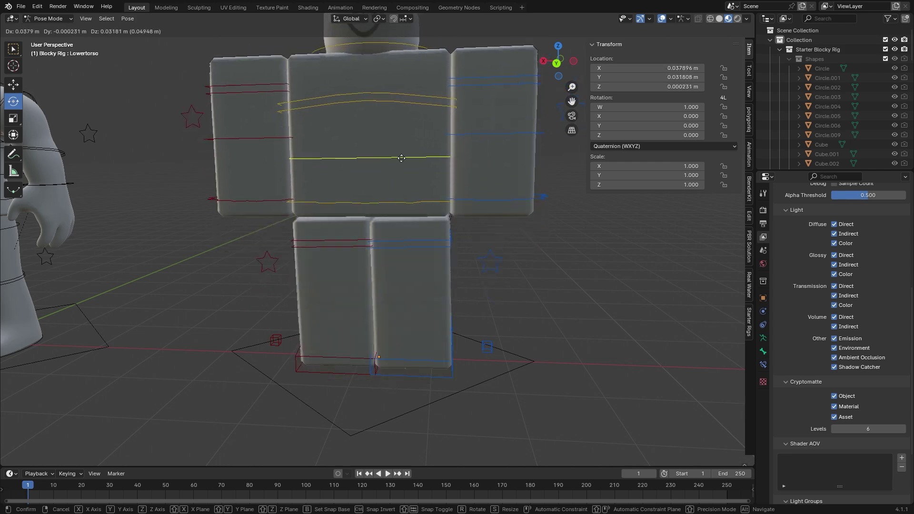
{"action": "left_click", "coordinate": [415, 200]}
{"action": "middle_click_drag", "start_coordinate": [415, 201], "coordinate": [431, 179]}
{"action": "key", "text": "ctrl+z"}
{"action": "key", "text": "ctrl+z"}
{"action": "key", "text": "ctrl+z"}
Switch to posing the Starter Boy Rig and select its left arm settings control
{"action": "scroll", "coordinate": [431, 179], "scroll_direction": "down", "scroll_amount": 4}
{"action": "middle_click_drag", "start_coordinate": [298, 216], "coordinate": [482, 207], "text": "shift"}
{"action": "middle_click_drag", "start_coordinate": [328, 210], "coordinate": [381, 210], "text": "shift"}
{"action": "left_click", "coordinate": [432, 213]}
{"action": "mouse_move", "coordinate": [439, 227]}
{"action": "middle_mouse_down", "text": "shift"}
{"action": "mouse_move", "coordinate": [394, 235]}
{"action": "mouse_move", "coordinate": [443, 208]}
{"action": "mouse_move", "coordinate": [379, 201]}
{"action": "mouse_move", "coordinate": [422, 233]}
{"action": "middle_mouse_up", "text": "shift"}
{"action": "scroll", "coordinate": [452, 207], "scroll_direction": "up", "scroll_amount": 1}
{"action": "scroll", "coordinate": [460, 207], "scroll_direction": "up", "scroll_amount": 1}
{"action": "scroll", "coordinate": [423, 234], "scroll_direction": "up", "scroll_amount": 3}
{"action": "key", "text": "ctrl+Tab"}
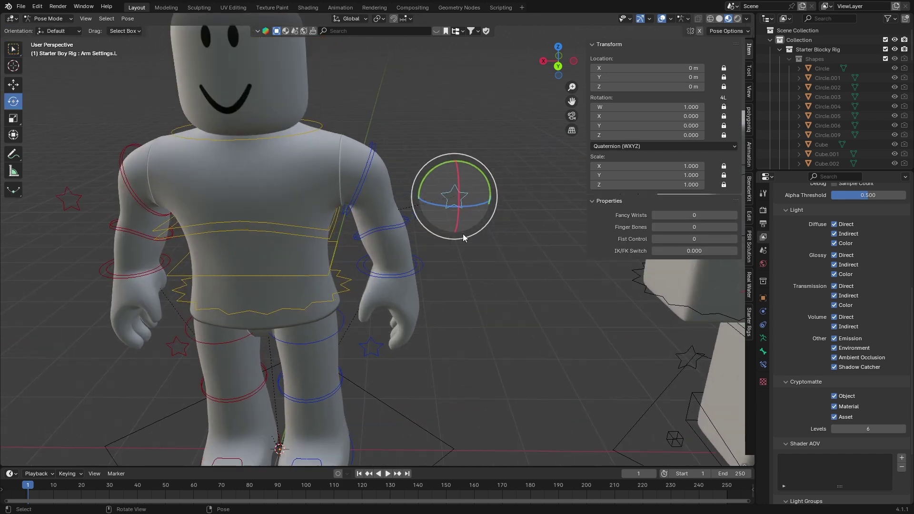
Examine the Boy Rig's left arm properties: Fancy Wrists, Finger Bones, Fist Control and IK/FK Switch
{"action": "middle_click_drag", "start_coordinate": [466, 260], "coordinate": [447, 187], "text": "shift"}
{"action": "scroll", "coordinate": [419, 220], "scroll_direction": "down", "scroll_amount": 2}
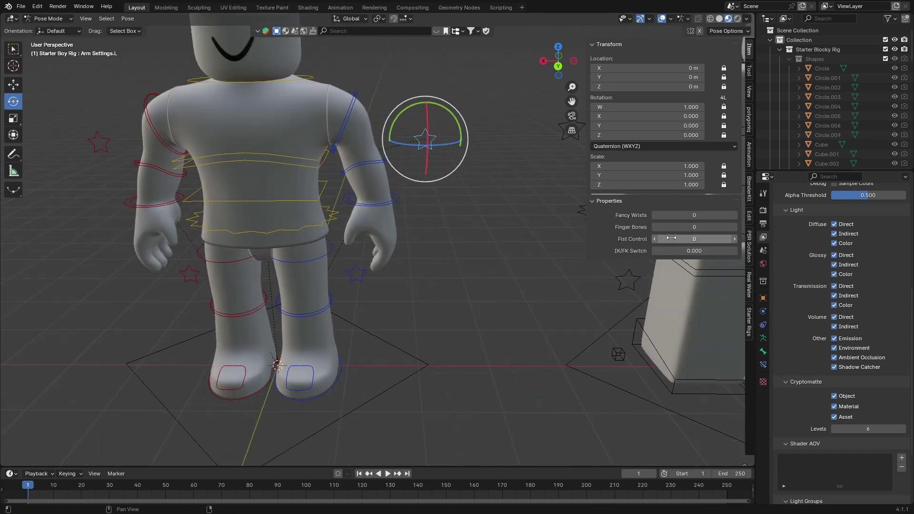
{"action": "scroll", "coordinate": [424, 156], "scroll_direction": "down", "scroll_amount": 3}
{"action": "scroll", "coordinate": [500, 240], "scroll_direction": "up", "scroll_amount": 4}
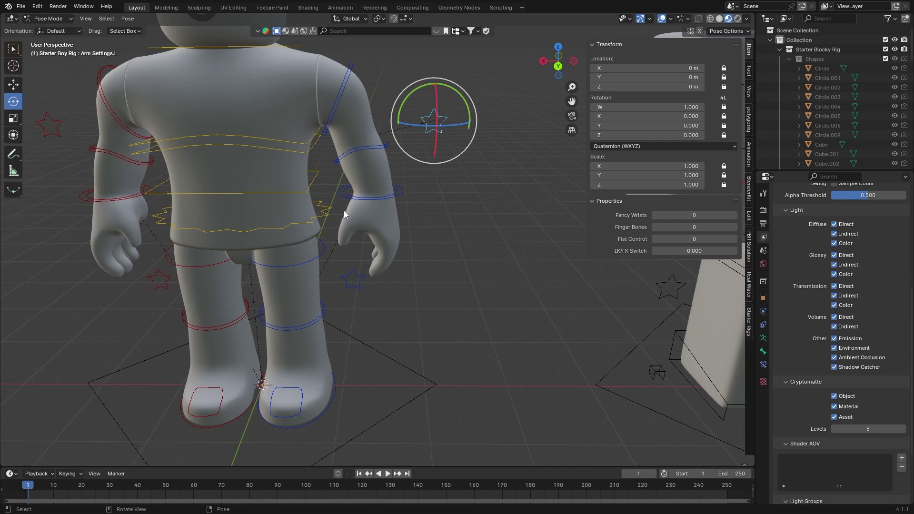
{"action": "scroll", "coordinate": [343, 211], "scroll_direction": "up", "scroll_amount": 2}
{"action": "scroll", "coordinate": [455, 244], "scroll_direction": "down", "scroll_amount": 6}
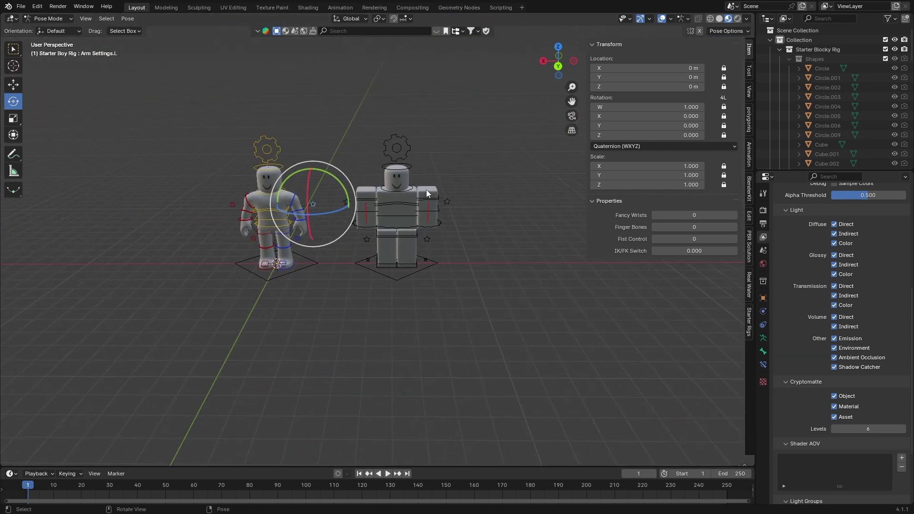
{"action": "scroll", "coordinate": [427, 189], "scroll_direction": "up", "scroll_amount": 6}
{"action": "middle_click_drag", "start_coordinate": [326, 177], "coordinate": [563, 234], "text": "shift"}
{"action": "scroll", "coordinate": [562, 233], "scroll_direction": "up", "scroll_amount": 2}
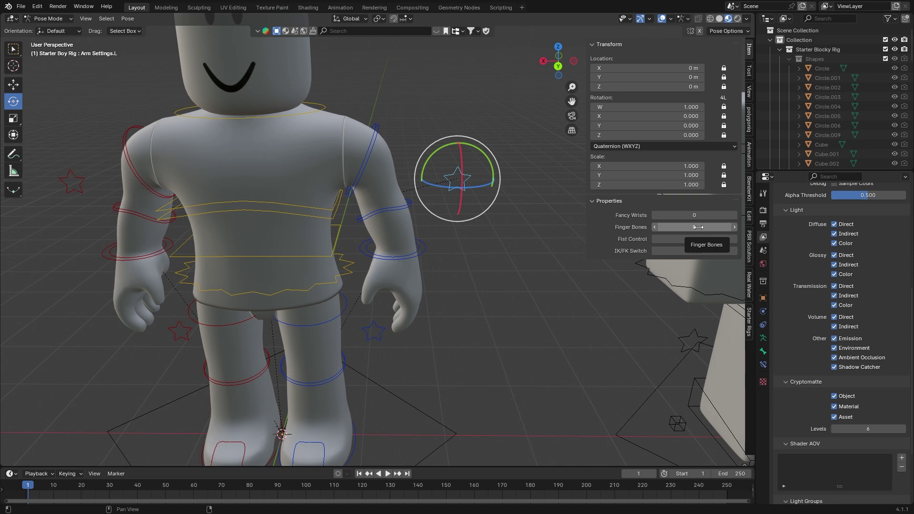
{"action": "scroll", "coordinate": [491, 262], "scroll_direction": "up", "scroll_amount": 4}
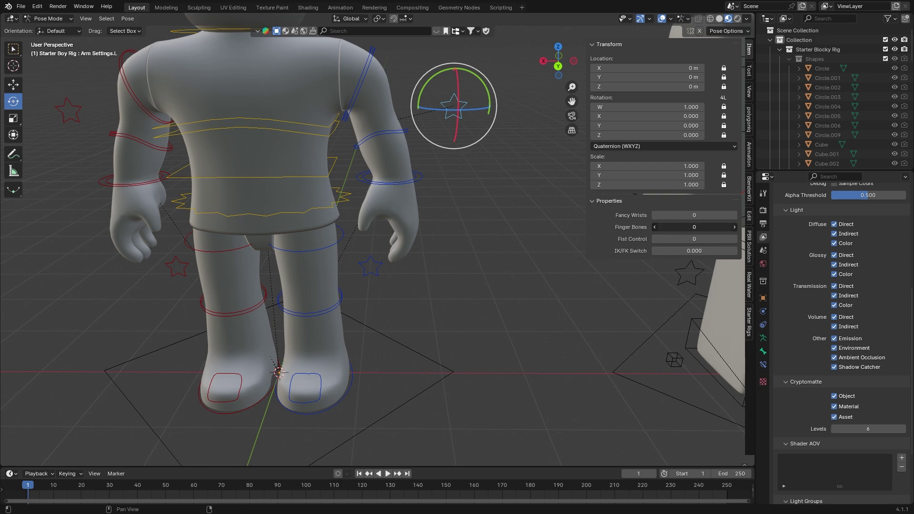
Set Finger Bones to 1 for the Boy Rig's left arm and view the left hand up close
{"action": "left_click_drag", "start_coordinate": [679, 227], "coordinate": [683, 227]}
{"action": "middle_click_drag", "start_coordinate": [475, 246], "coordinate": [383, 253]}
{"action": "scroll", "coordinate": [488, 261], "scroll_direction": "up", "scroll_amount": 4}
{"action": "middle_click_drag", "start_coordinate": [488, 261], "coordinate": [538, 283]}
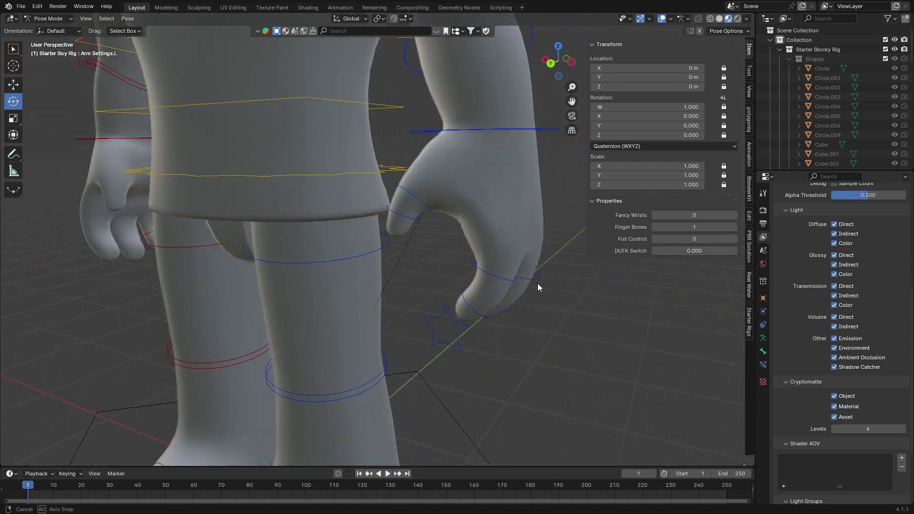
Rotate the base bone of the Boy Rig's left pointer finger to curl it
{"action": "left_click", "coordinate": [496, 275]}
{"action": "left_click_drag", "start_coordinate": [530, 239], "coordinate": [528, 276]}
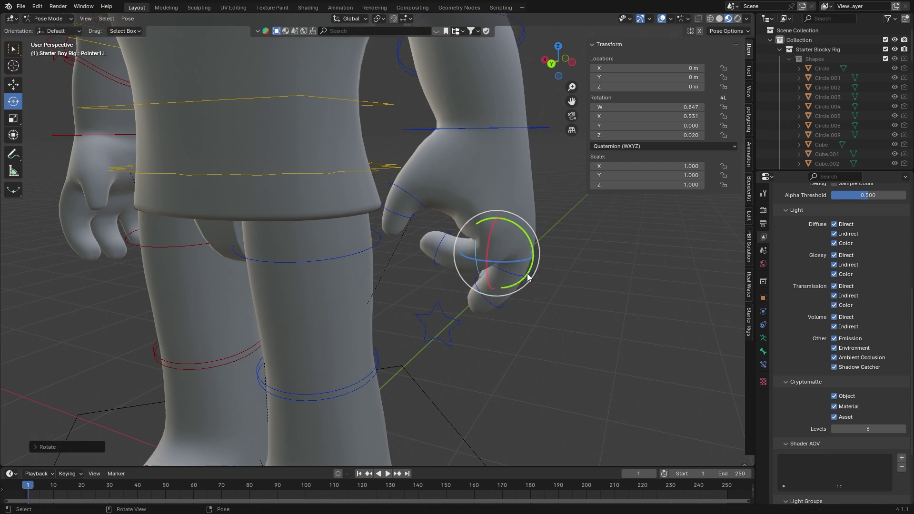
Reset the finger pose and set Finger Bones to 0 for the Boy Rig's left arm
{"action": "left_click", "coordinate": [529, 275]}
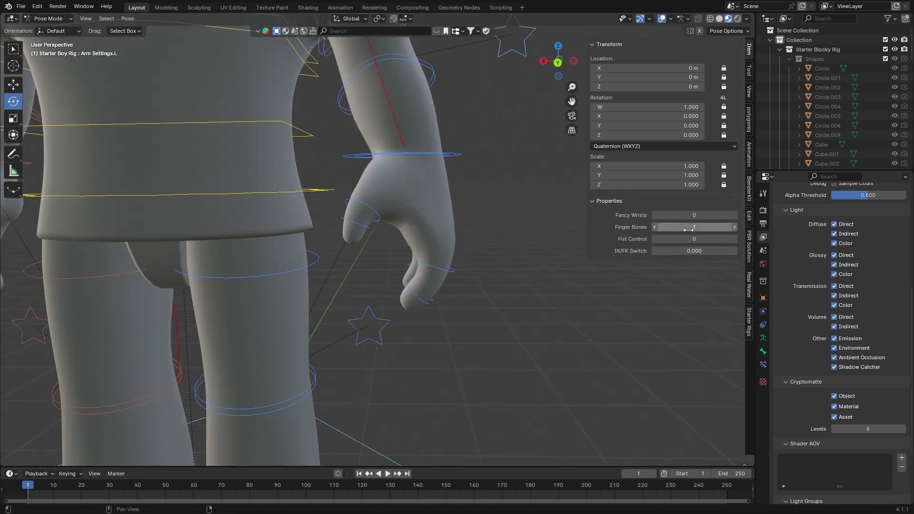
{"action": "left_click_drag", "start_coordinate": [689, 227], "coordinate": [684, 227]}
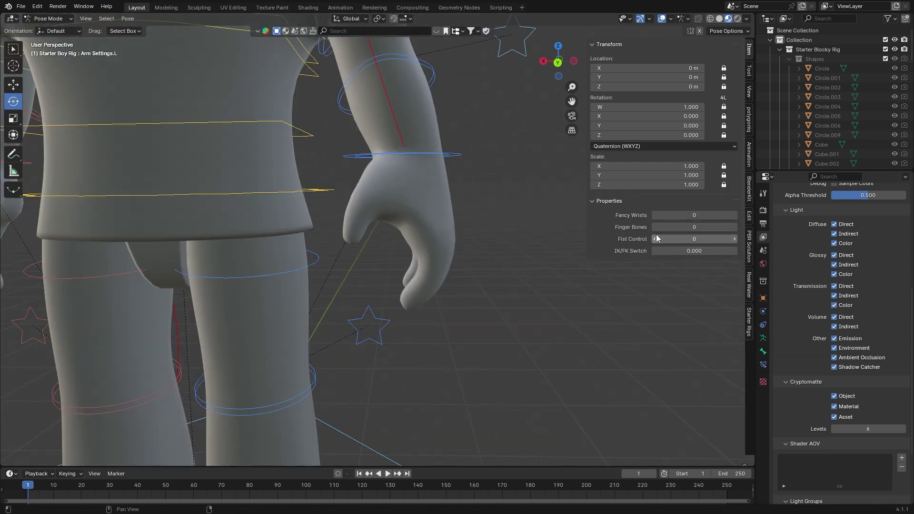
Set Fist Control to 1 for the Boy Rig's left arm and select the fist control bone beside the hand
{"action": "left_click_drag", "start_coordinate": [684, 239], "coordinate": [692, 239]}
{"action": "left_click", "coordinate": [520, 228]}
{"action": "key", "text": "ctrl+z"}
{"action": "left_click", "coordinate": [539, 226]}
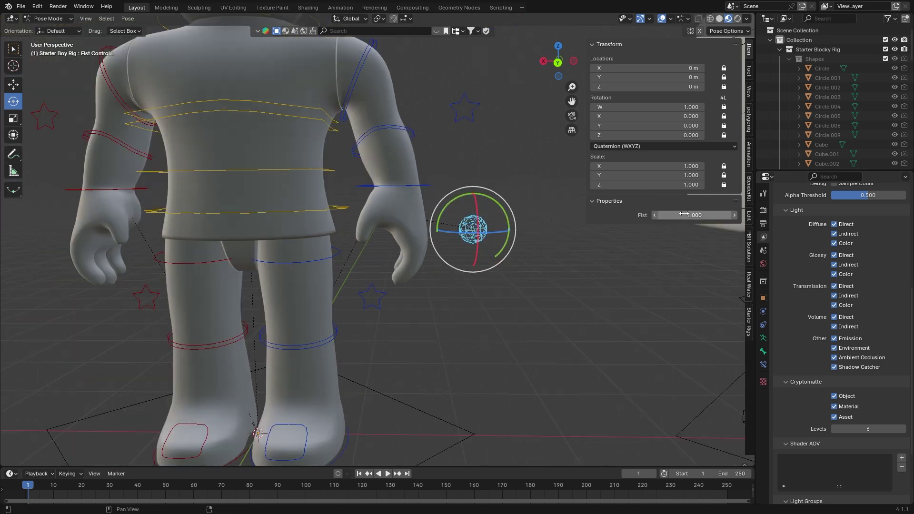
Vary the left fist control's Fist property, ending at 2.000 with the hand opened
{"action": "left_click_drag", "start_coordinate": [683, 214], "coordinate": [595, 237]}
{"action": "mouse_move", "coordinate": [595, 233]}
{"action": "middle_mouse_down"}
{"action": "mouse_move", "coordinate": [651, 224]}
{"action": "mouse_move", "coordinate": [460, 227]}
{"action": "mouse_move", "coordinate": [582, 233]}
{"action": "middle_mouse_up"}
{"action": "left_click_drag", "start_coordinate": [684, 214], "coordinate": [877, 215]}
{"action": "middle_click_drag", "start_coordinate": [422, 268], "coordinate": [450, 263]}
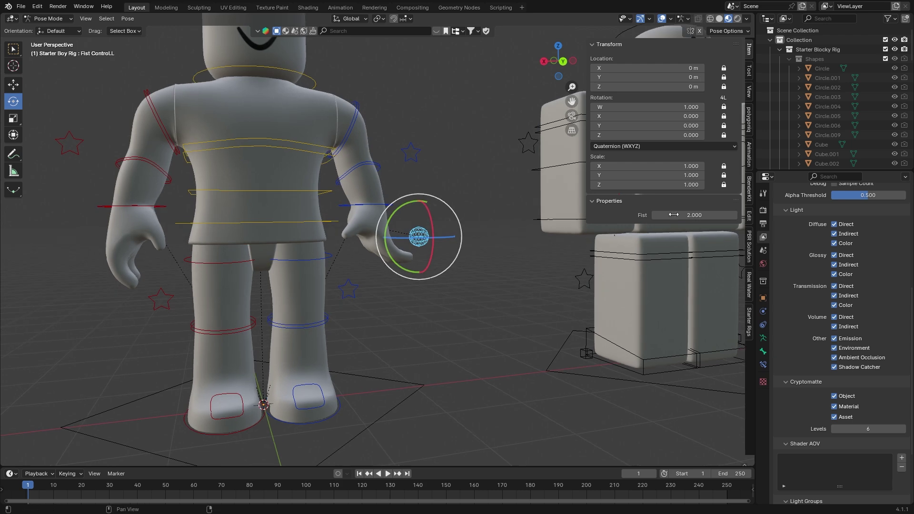
Set the left fist control's Fist property to 0.450 and view the closed hand up close
{"action": "left_click_drag", "start_coordinate": [683, 215], "coordinate": [500, 215]}
{"action": "scroll", "coordinate": [371, 251], "scroll_direction": "up", "scroll_amount": 6}
{"action": "middle_click_drag", "start_coordinate": [377, 250], "coordinate": [252, 246]}
{"action": "middle_click_drag", "start_coordinate": [633, 281], "coordinate": [616, 288]}
{"action": "scroll", "coordinate": [617, 284], "scroll_direction": "down", "scroll_amount": 5}
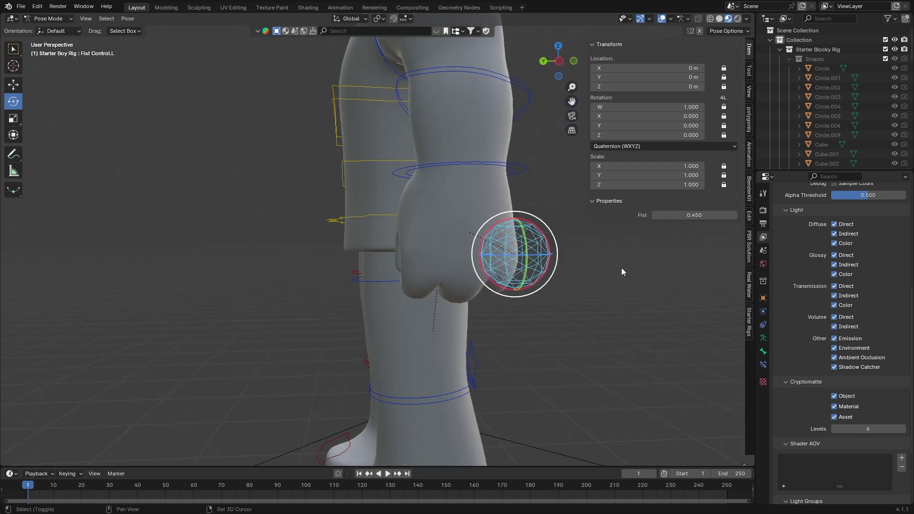
Select the Boy Rig's left foot settings bone and set ToeIK to 1
{"action": "middle_click_drag", "start_coordinate": [511, 254], "coordinate": [602, 309]}
{"action": "scroll", "coordinate": [461, 262], "scroll_direction": "down", "scroll_amount": 4}
{"action": "left_click", "coordinate": [582, 340]}
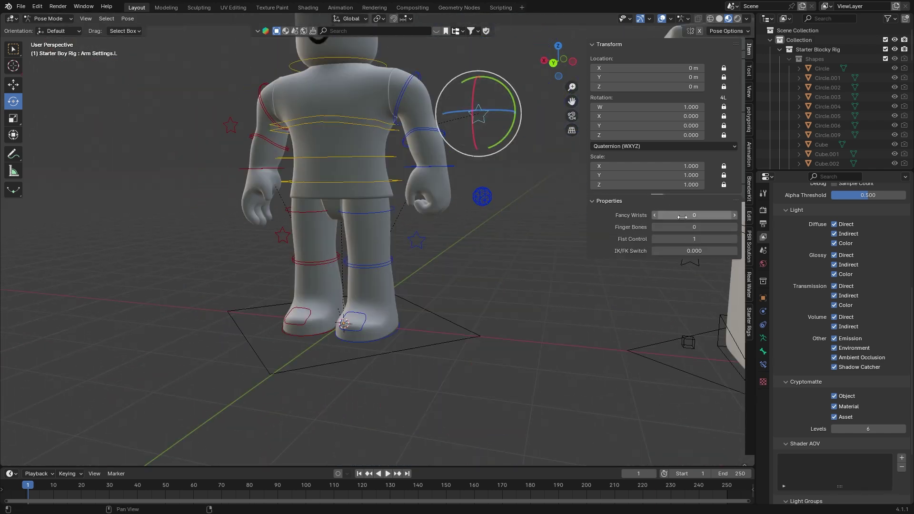
{"action": "scroll", "coordinate": [581, 277], "scroll_direction": "up", "scroll_amount": 6}
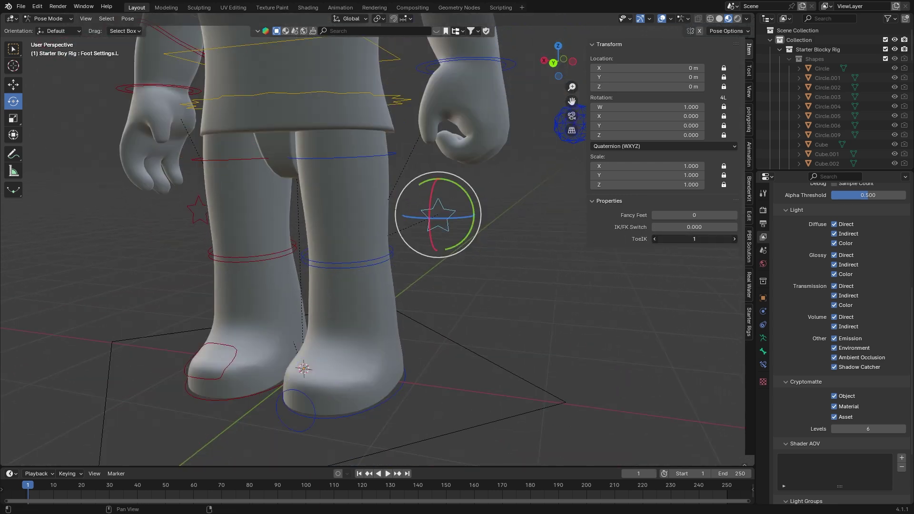
Rotate the Boy Rig's left toe bone and move the left toe IK control to bend the toe
{"action": "key", "text": "r"}
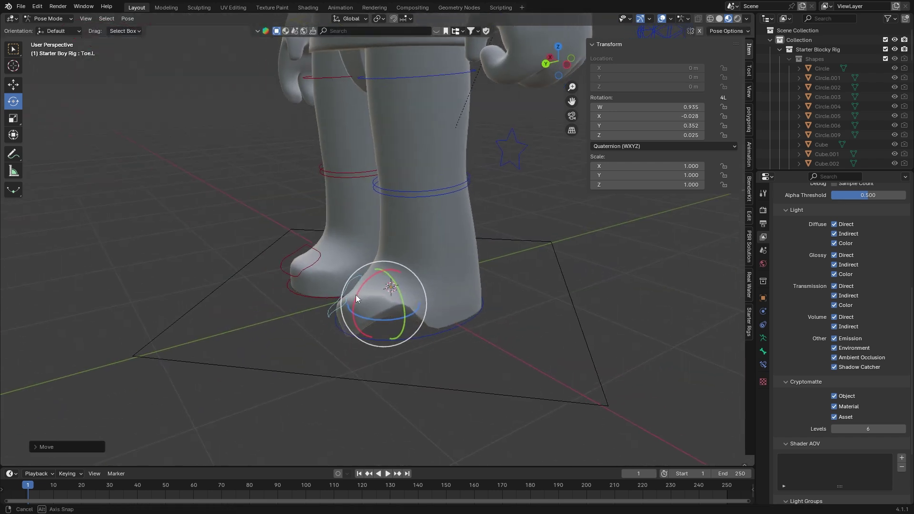
{"action": "left_click", "coordinate": [329, 305]}
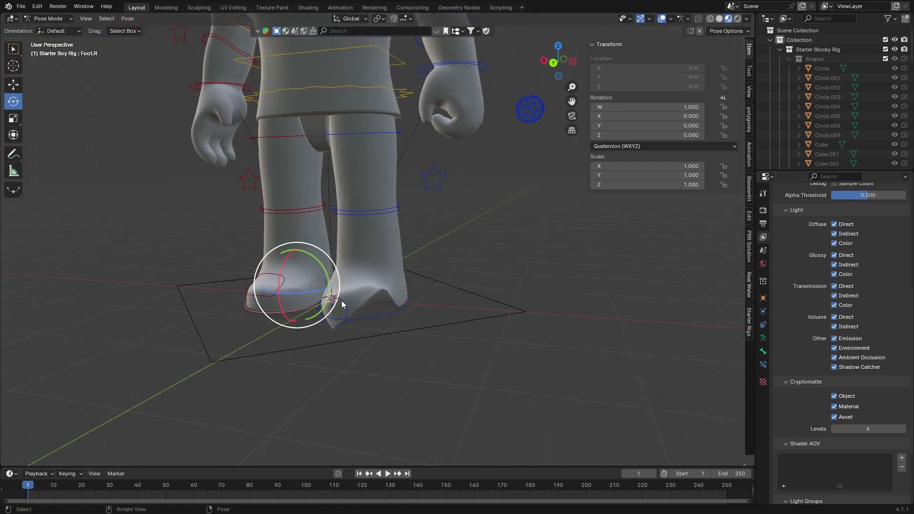
{"action": "key", "text": "g"}
{"action": "left_click", "coordinate": [346, 302]}
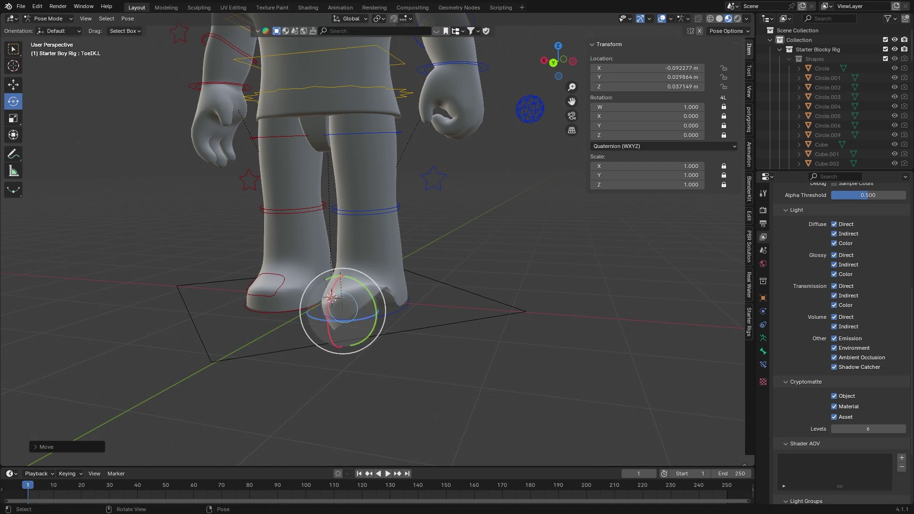
Try rotating the left toe IK control about single axes, and move it to reposition the toe
{"action": "key", "text": "r"}
{"action": "key", "text": "z"}
{"action": "key", "text": "y"}
{"action": "left_click", "coordinate": [376, 293]}
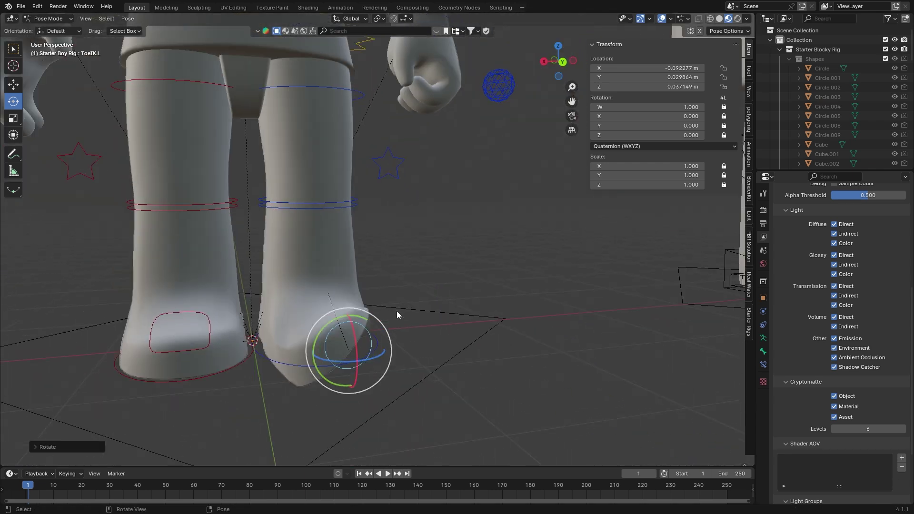
{"action": "key", "text": "g"}
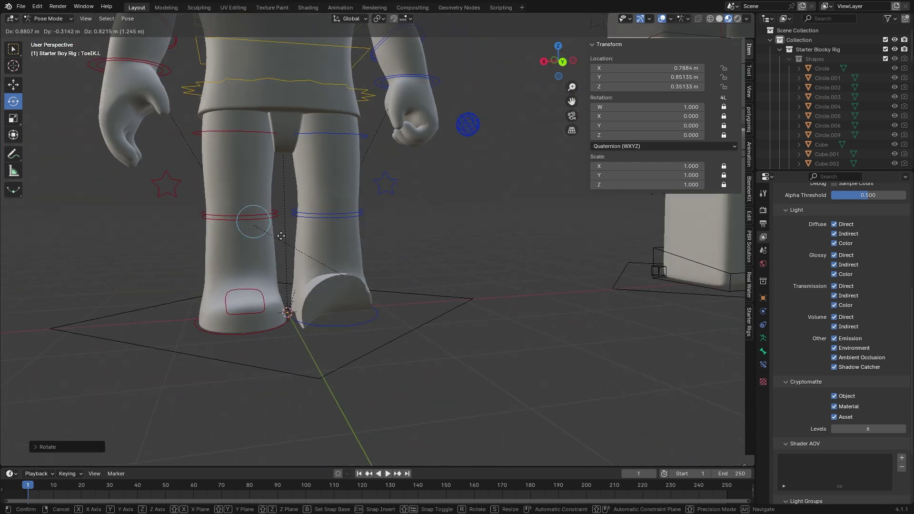
{"action": "left_click", "coordinate": [351, 327]}
Select the Boy Rig's right toe bone and rotate it freely with trackball rotation
{"action": "left_click", "coordinate": [247, 303]}
{"action": "middle_click_drag", "start_coordinate": [324, 315], "coordinate": [324, 334]}
{"action": "middle_click_drag", "start_coordinate": [325, 334], "coordinate": [361, 271], "text": "shift"}
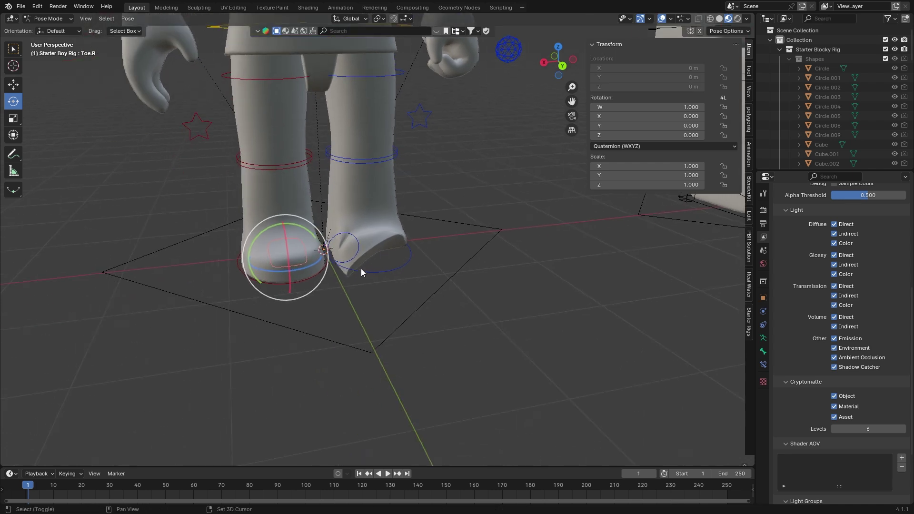
{"action": "key", "text": "r"}
{"action": "key", "text": "r"}
{"action": "left_click", "coordinate": [330, 274]}
Rotate the Boy Rig's right foot bone freely with trackball rotation to tilt the foot
{"action": "left_click", "coordinate": [310, 277]}
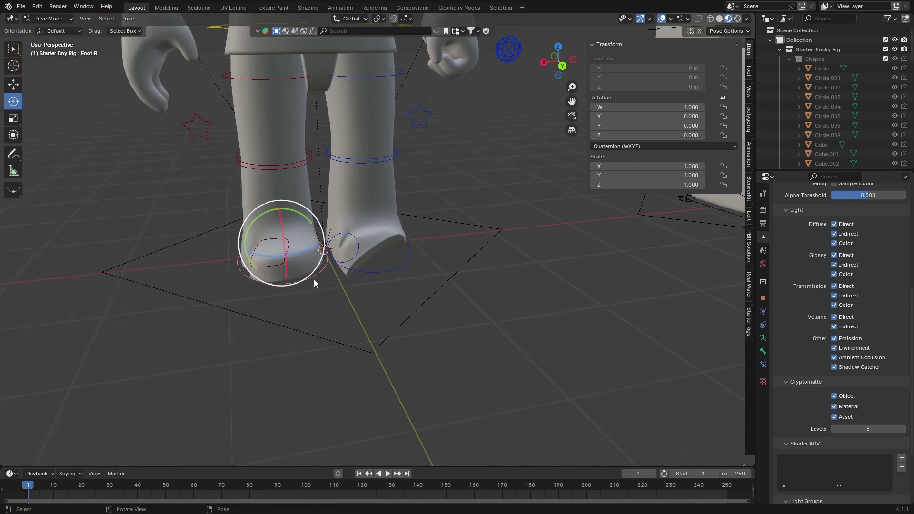
{"action": "key", "text": "r"}
{"action": "key", "text": "r"}
{"action": "left_click", "coordinate": [315, 276]}
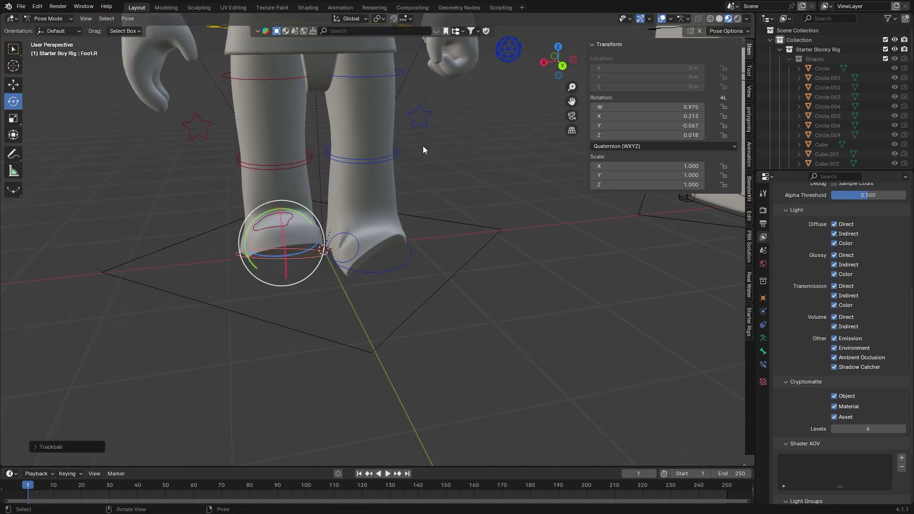
Select the Boy Rig armature in Object Mode and switch it to Pose Mode
{"action": "left_click", "coordinate": [419, 116]}
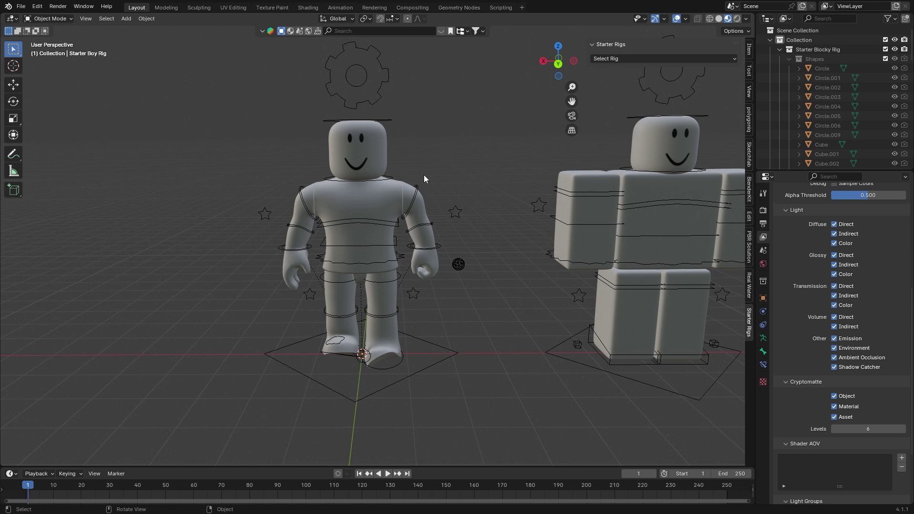
{"action": "left_click", "coordinate": [363, 88]}
{"action": "left_click", "coordinate": [48, 18]}
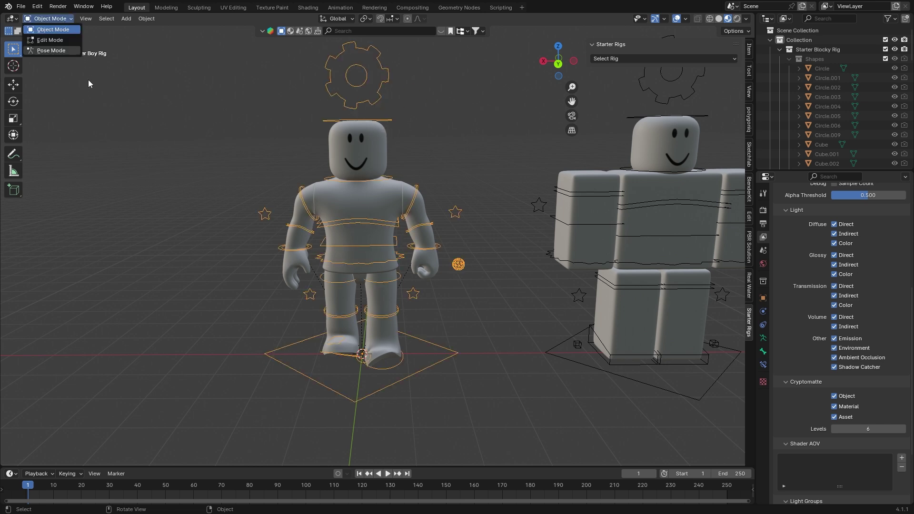
{"action": "left_click", "coordinate": [40, 51]}
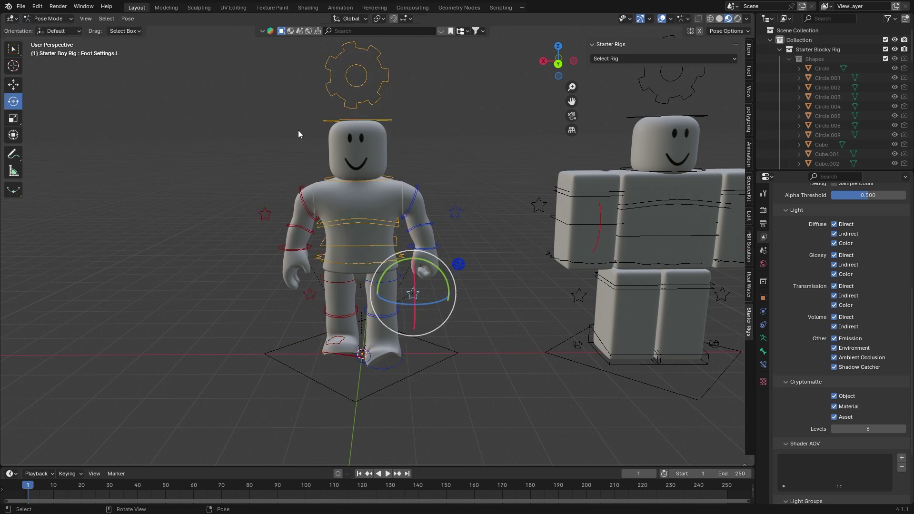
Try the Move and Rotate tools on the Boy Rig's left arm, rotating the upper arm and lower arm bones
{"action": "left_click", "coordinate": [13, 89]}
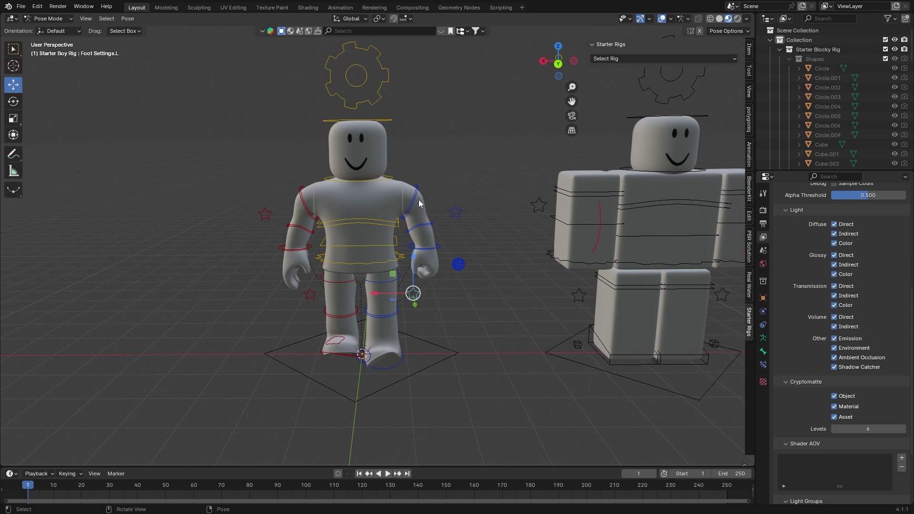
{"action": "left_click", "coordinate": [415, 189]}
{"action": "left_click_drag", "start_coordinate": [402, 173], "coordinate": [476, 167]}
{"action": "left_click", "coordinate": [17, 99]}
{"action": "left_click_drag", "start_coordinate": [422, 190], "coordinate": [395, 162]}
{"action": "left_click", "coordinate": [427, 220]}
{"action": "left_click_drag", "start_coordinate": [420, 248], "coordinate": [418, 229]}
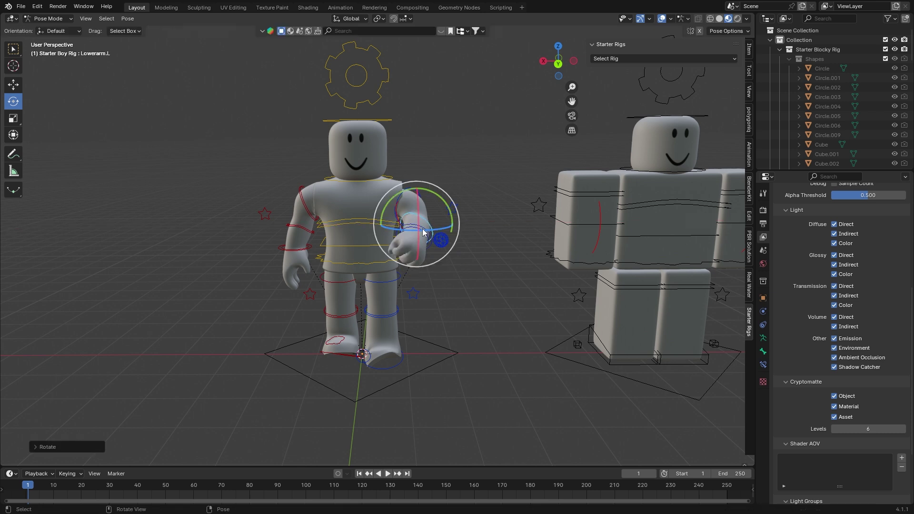
Set the Rotate tool's orientation to Local and rotate the left lower arm to raise the hand
{"action": "left_click", "coordinate": [53, 30]}
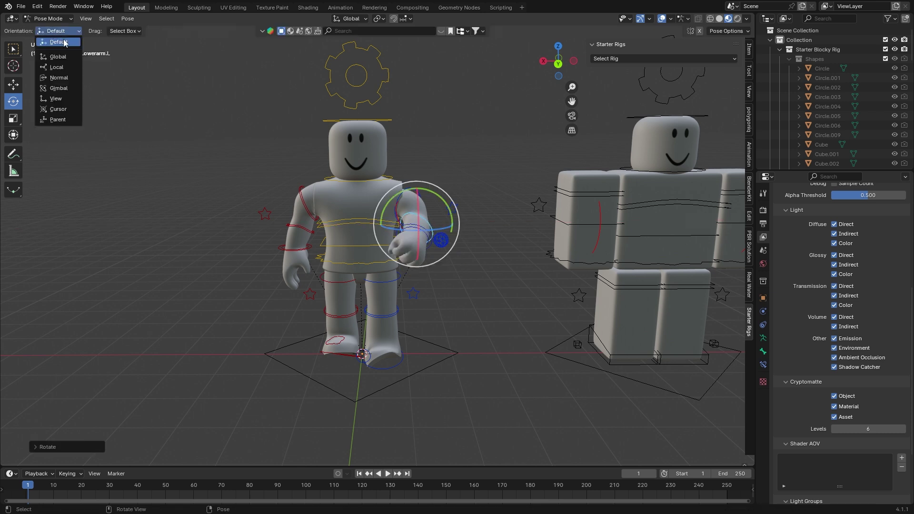
{"action": "left_click", "coordinate": [61, 67]}
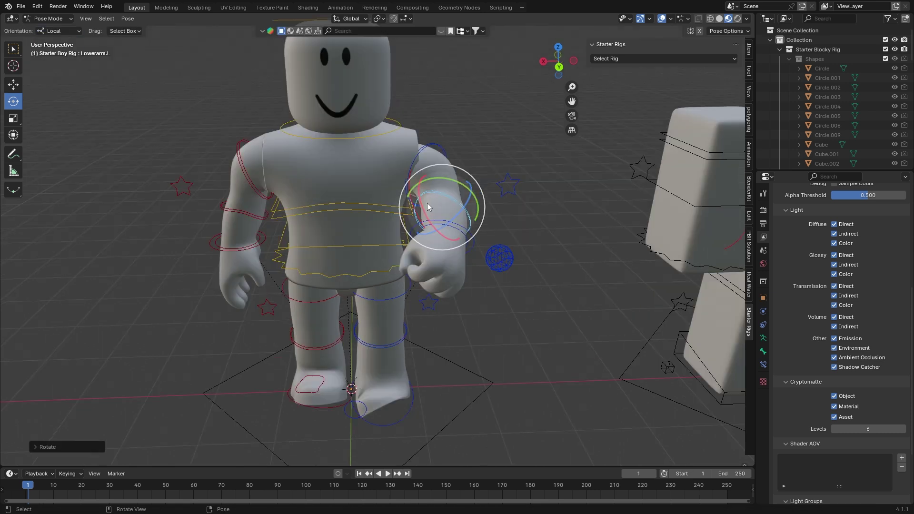
{"action": "left_click_drag", "start_coordinate": [424, 210], "coordinate": [395, 202]}
Select the Boy Rig's hips bone and move it vertically along the global Z axis
{"action": "left_click", "coordinate": [231, 213]}
{"action": "left_click", "coordinate": [353, 274]}
{"action": "scroll", "coordinate": [353, 273], "scroll_direction": "down", "scroll_amount": 3}
{"action": "middle_click_drag", "start_coordinate": [353, 285], "coordinate": [379, 262]}
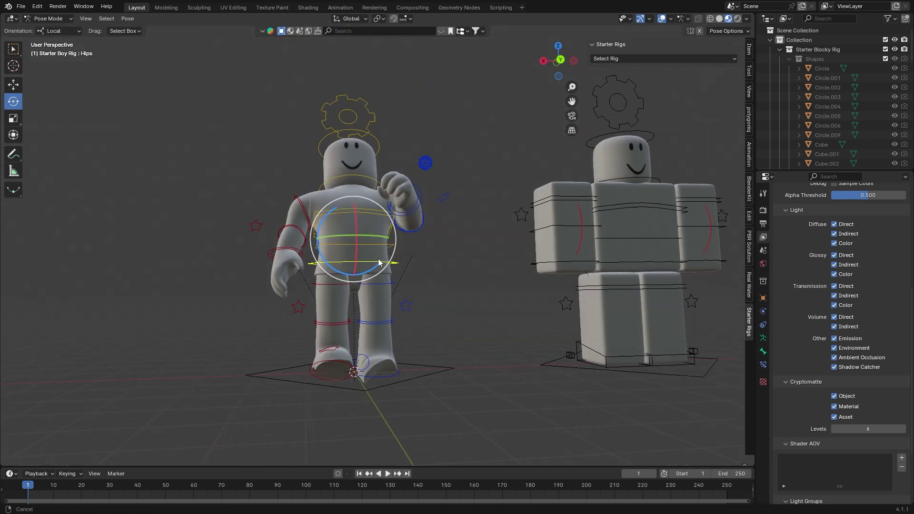
{"action": "key", "text": "g"}
{"action": "key", "text": "z"}
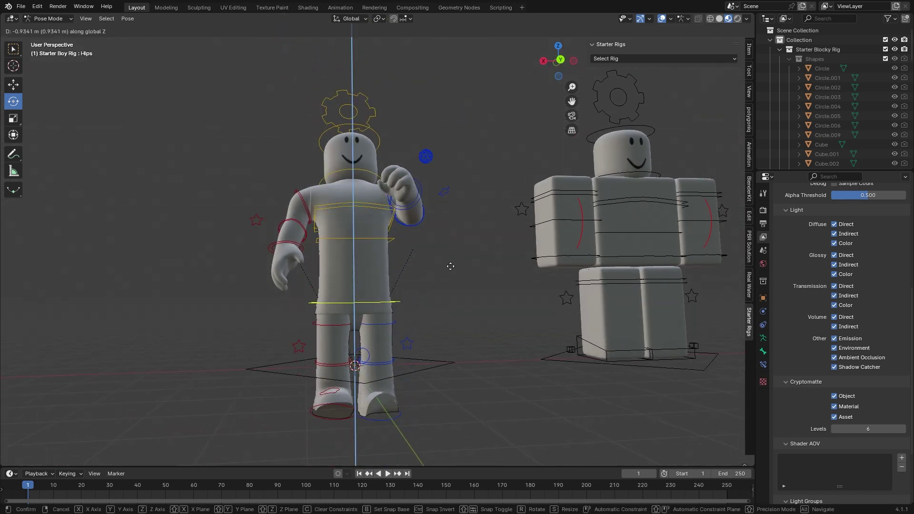
{"action": "left_click", "coordinate": [434, 247]}
{"action": "middle_click_drag", "start_coordinate": [434, 247], "coordinate": [464, 270]}
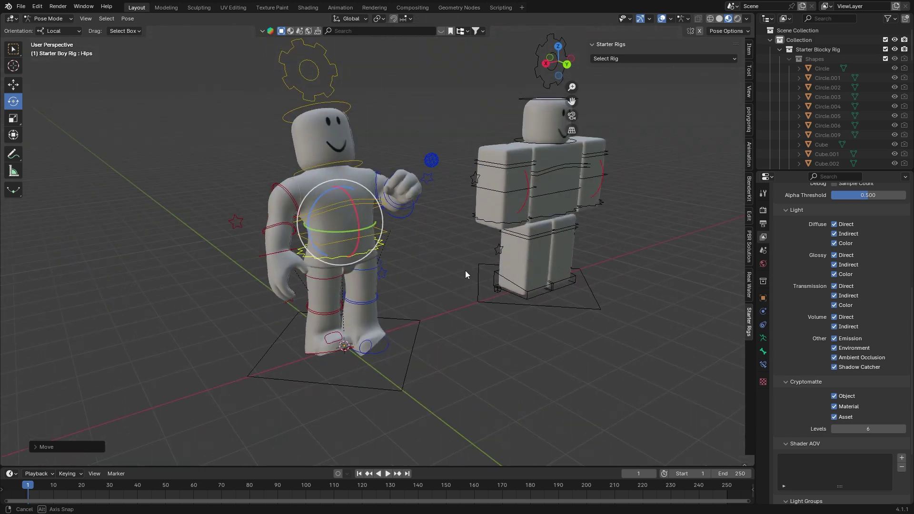
Return to Object Mode, bring both characters into view and select the Blocky Rig
{"action": "left_click", "coordinate": [341, 119]}
{"action": "key", "text": "g"}
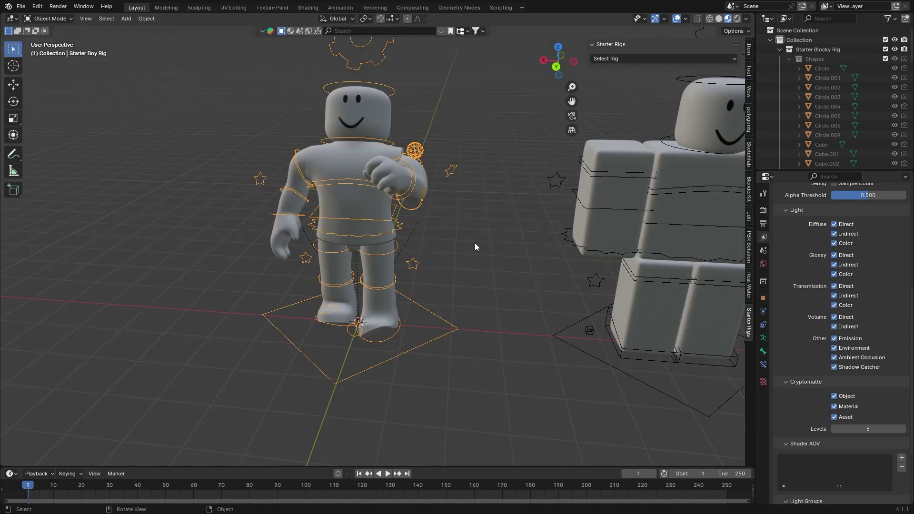
{"action": "scroll", "coordinate": [475, 247], "scroll_direction": "down", "scroll_amount": 5}
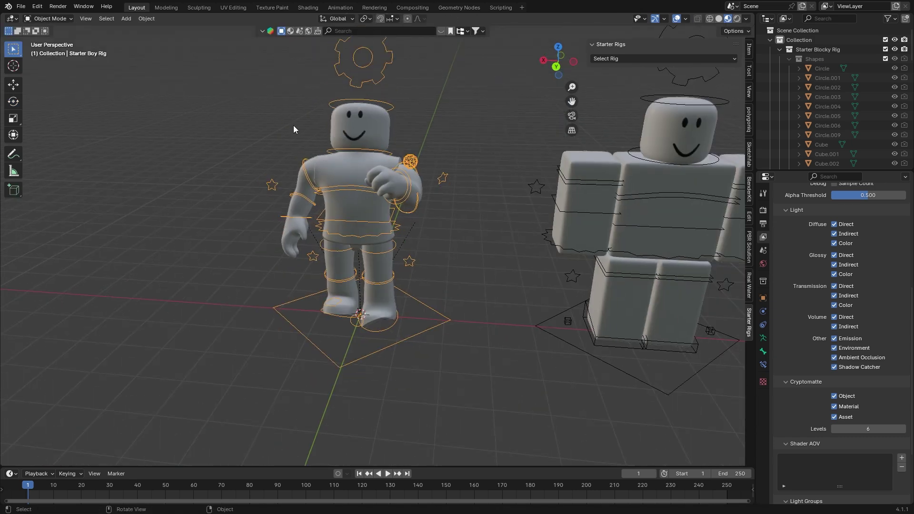
{"action": "middle_click_drag", "start_coordinate": [475, 246], "coordinate": [428, 188]}
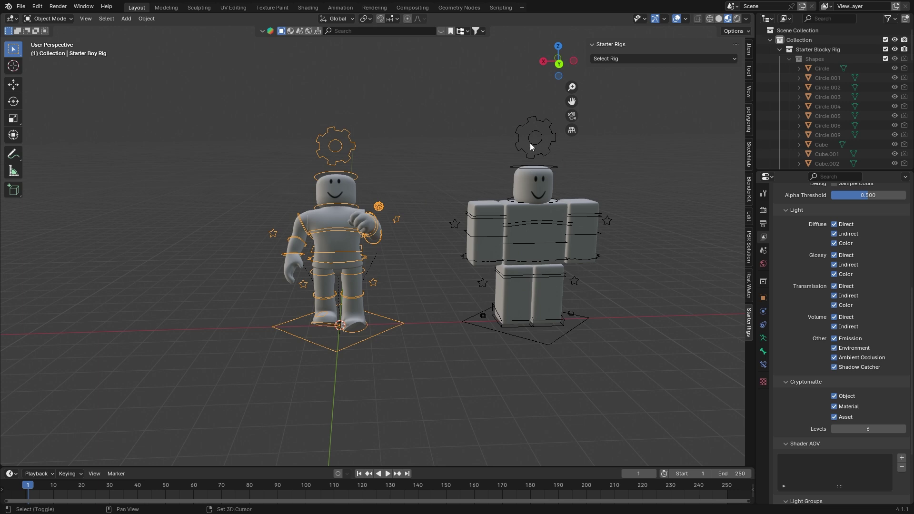
{"action": "left_click", "coordinate": [514, 174]}
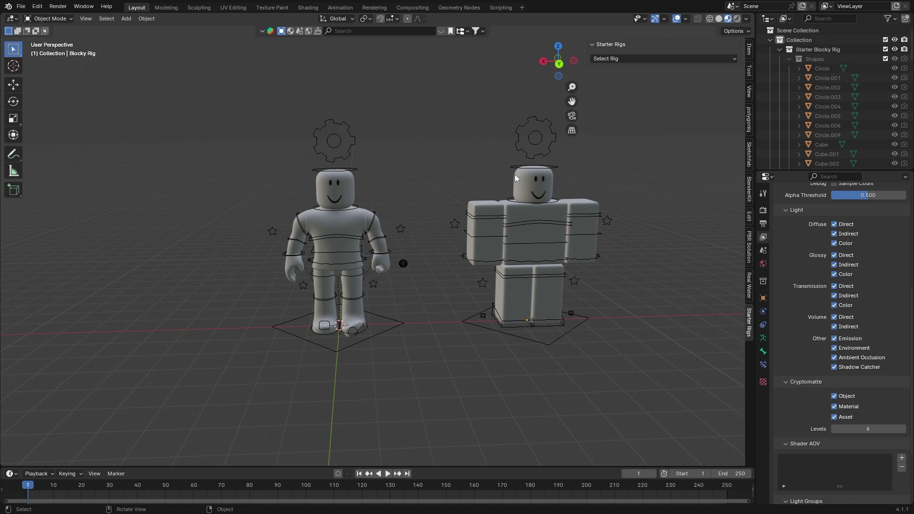
{"action": "key", "text": "shift"}
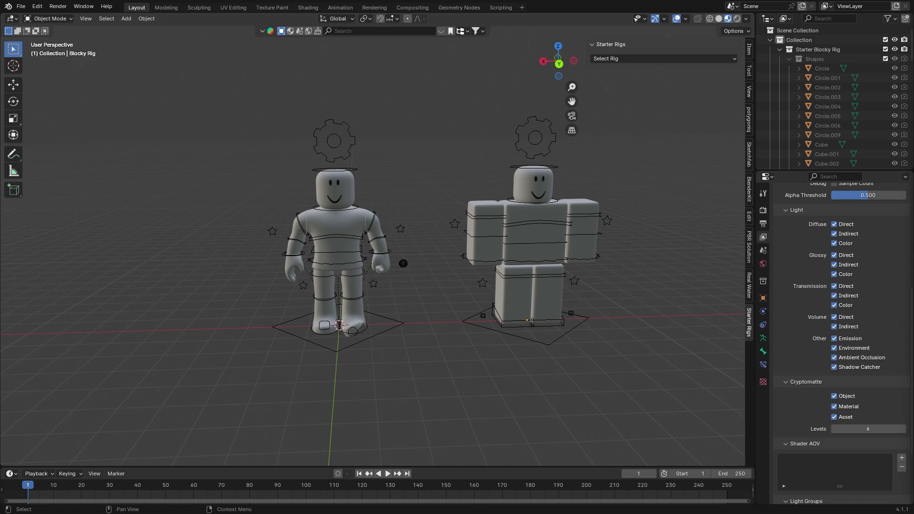